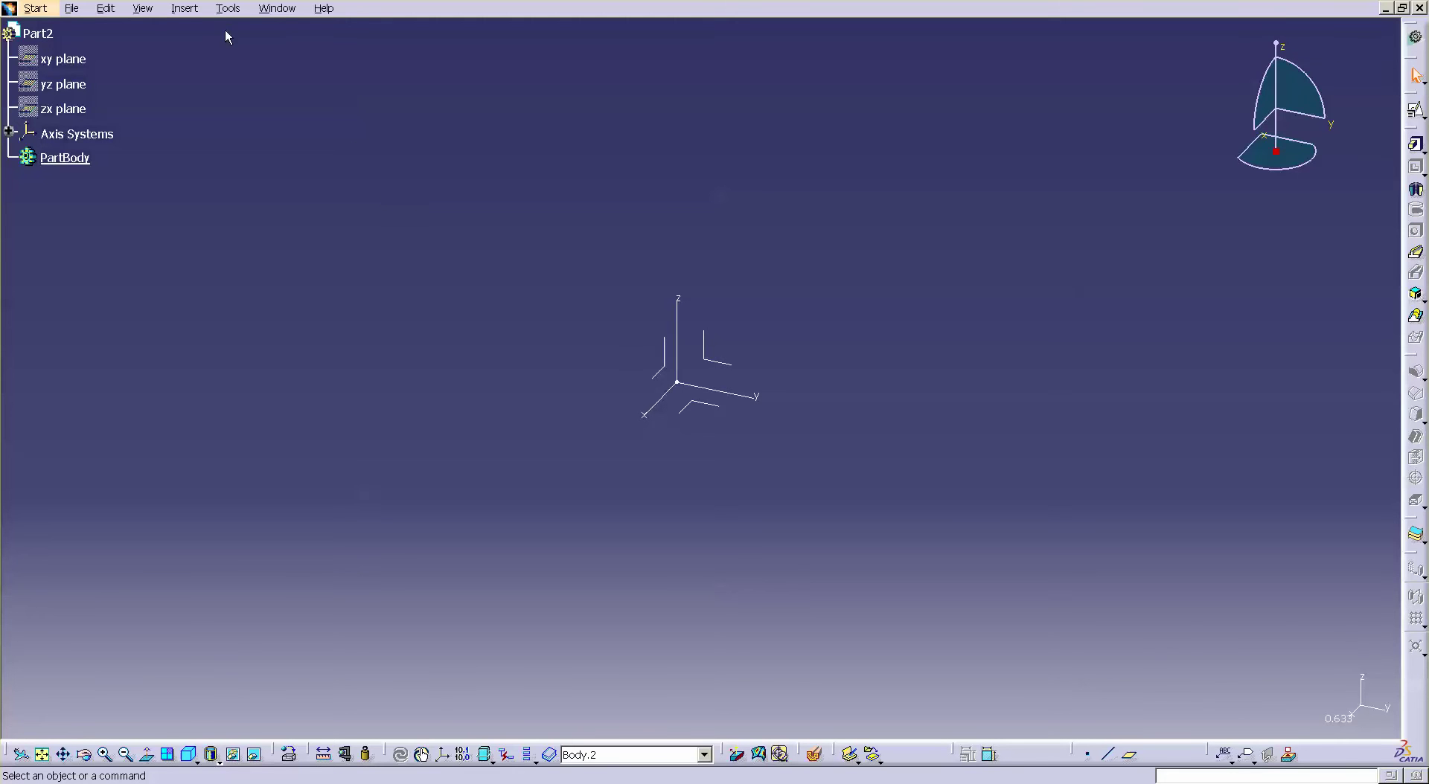
Step: Insert an ordered geometrical set into Part2 and name it BOSS
click(192, 9)
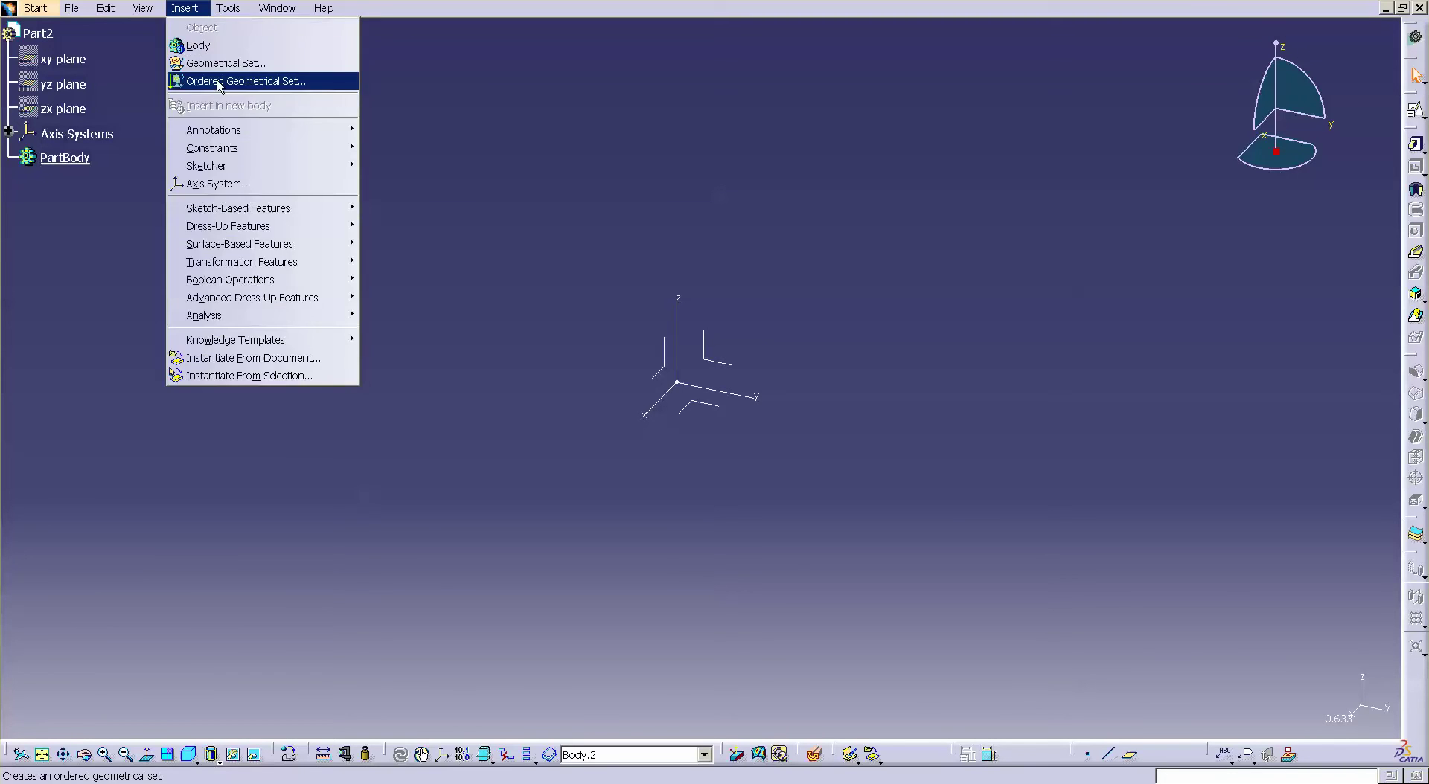
click(220, 82)
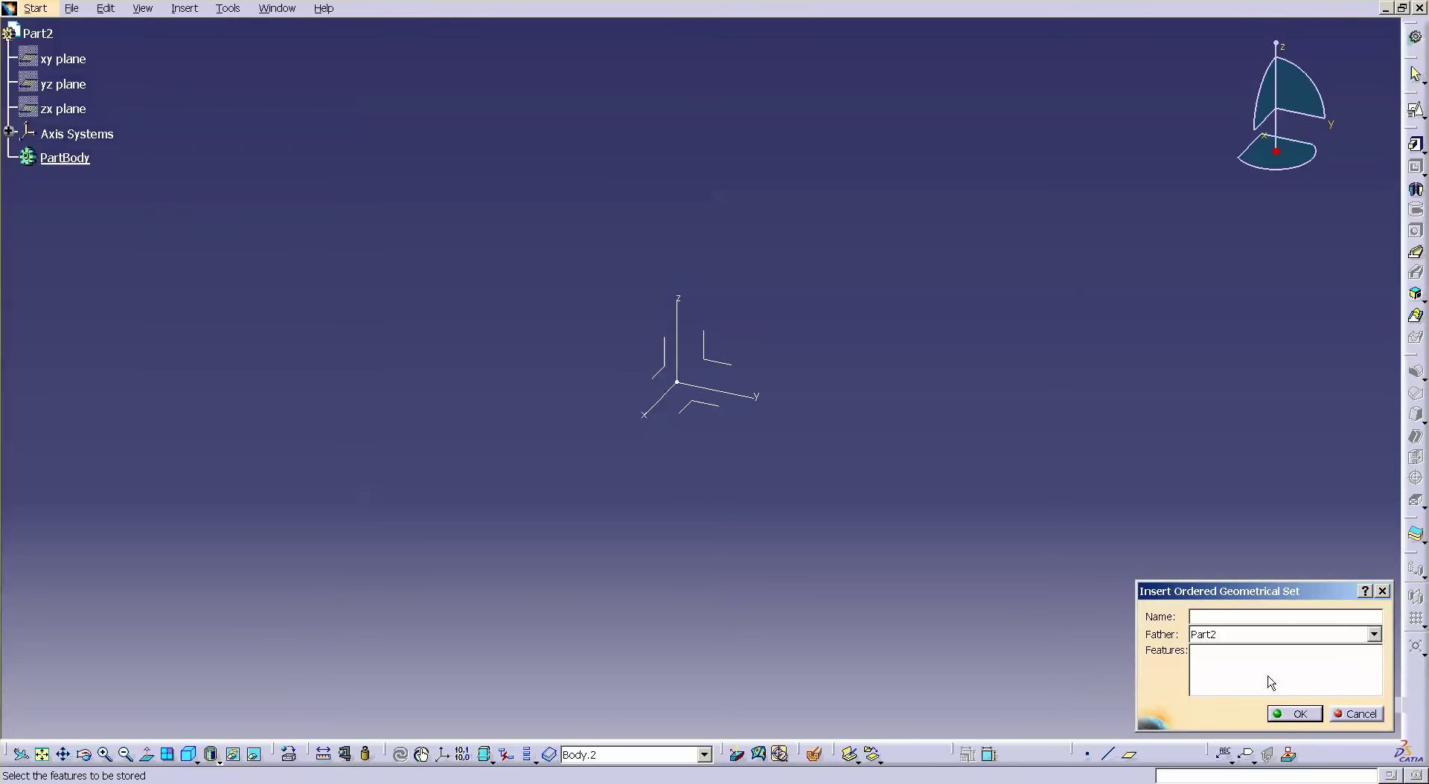
text(BOSS)
key(Return)
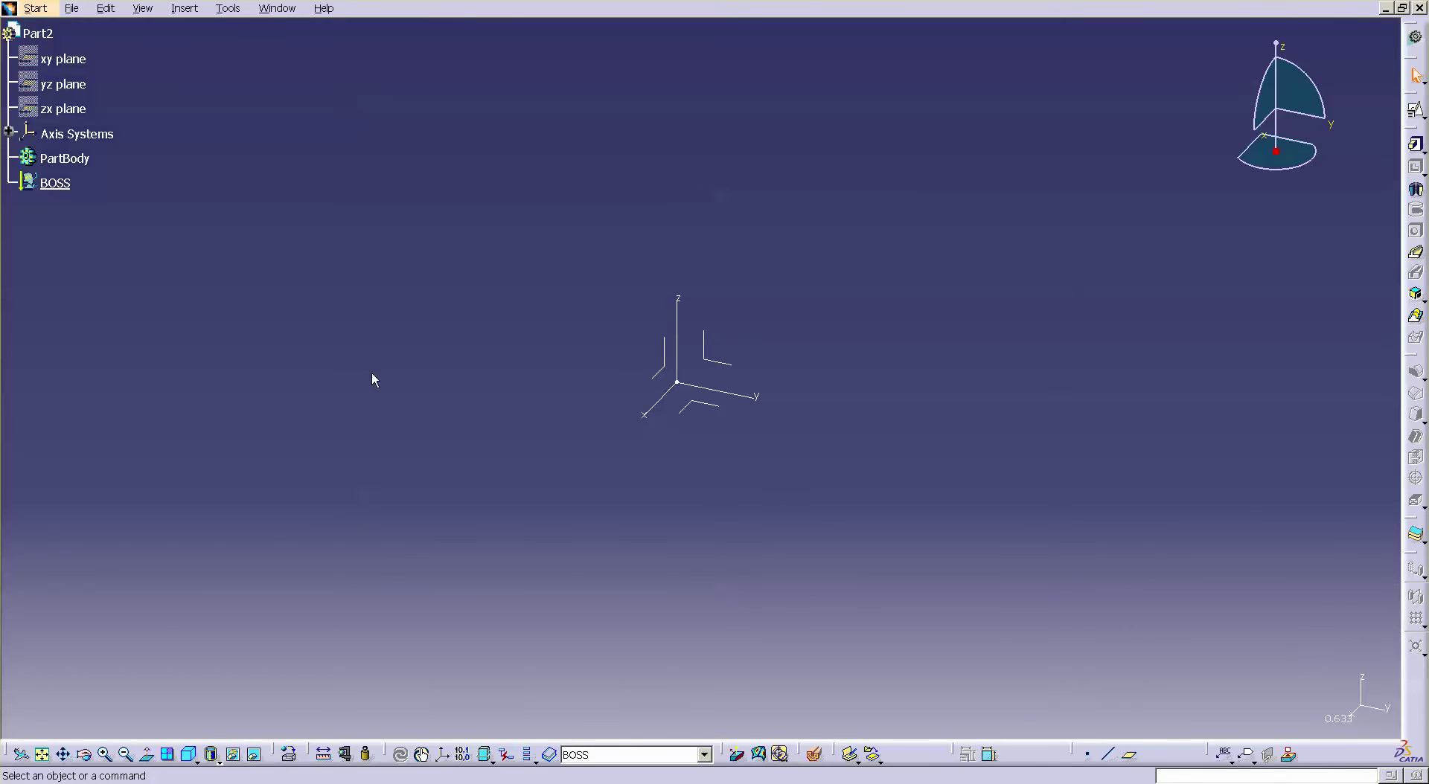
Step: In the Formula editor, create length parameter HEIGHT = 150mm stored in BOSS
click(228, 8)
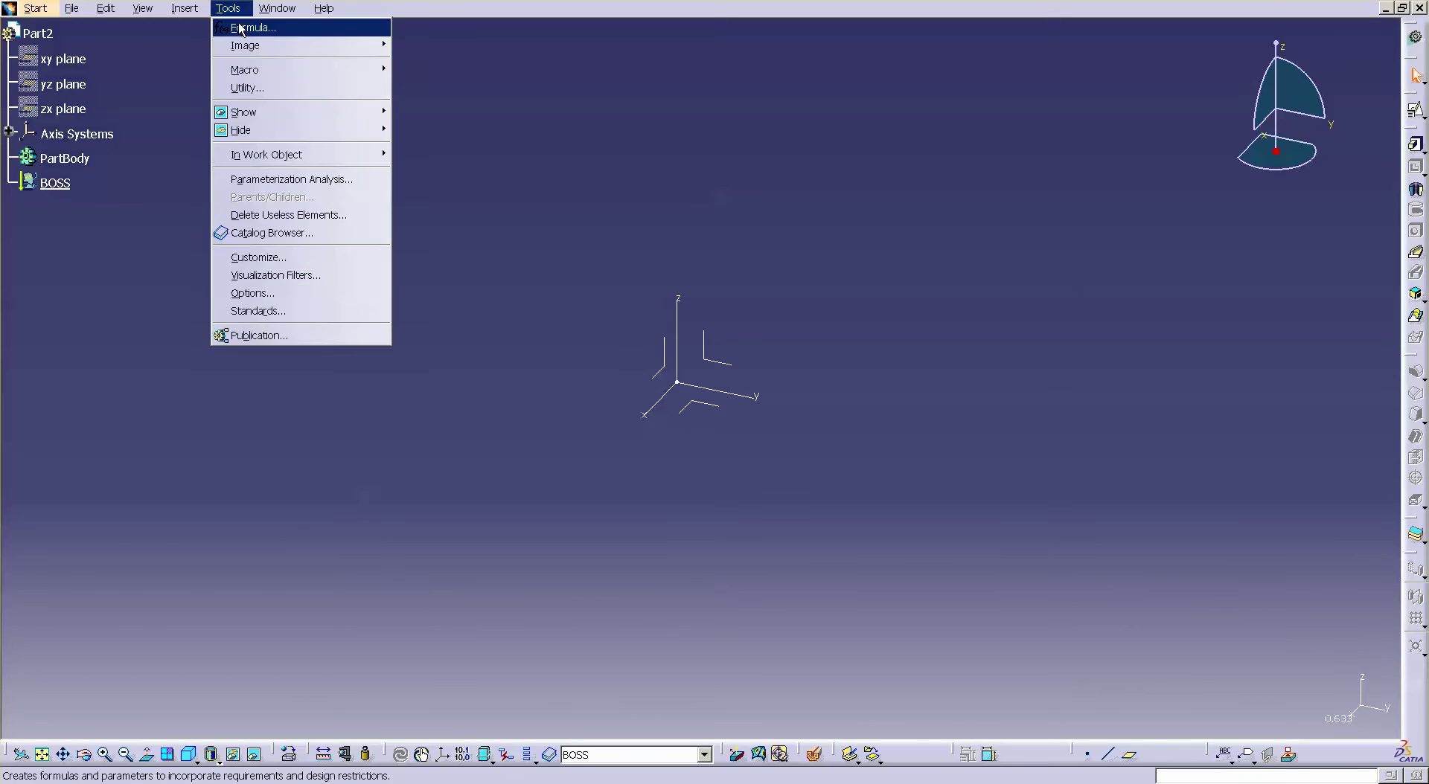
click(241, 28)
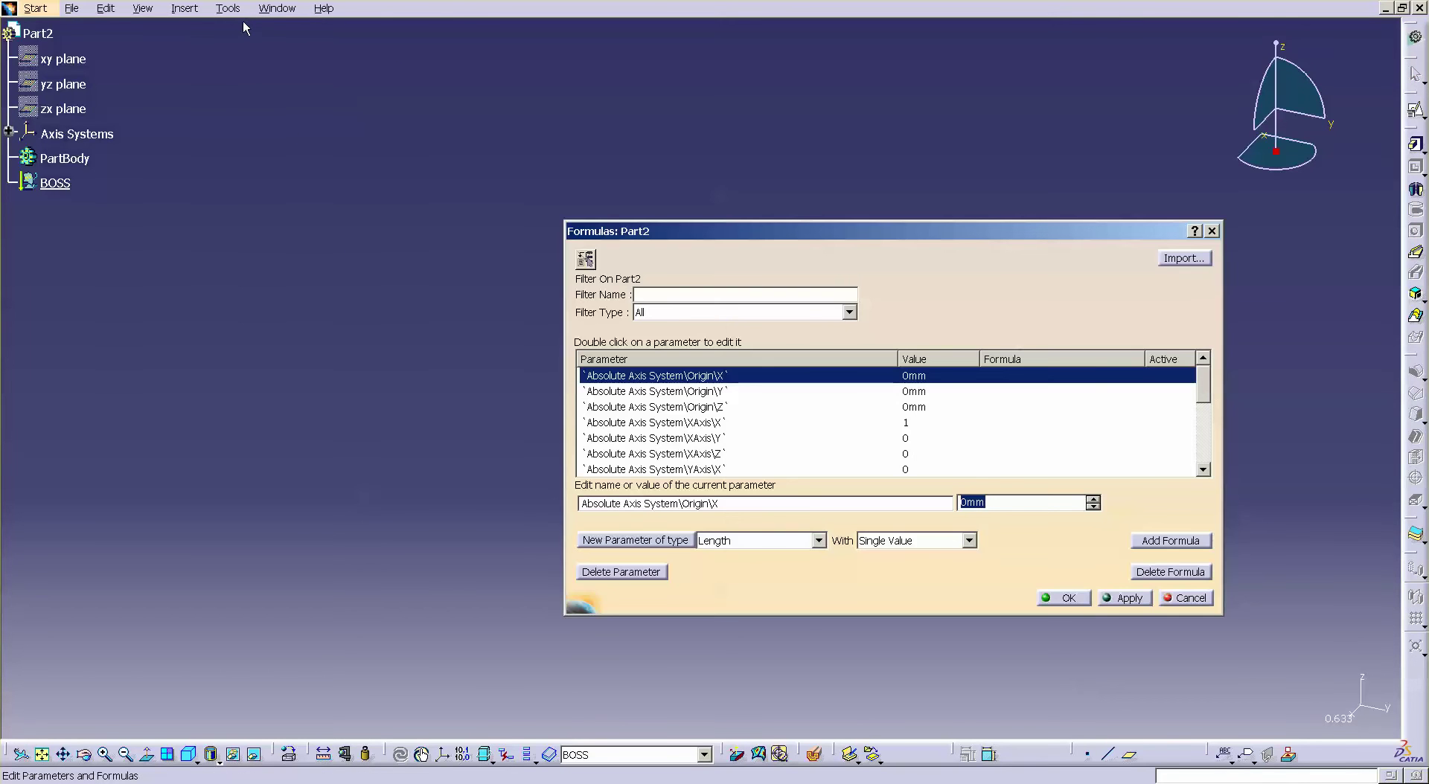
click(685, 544)
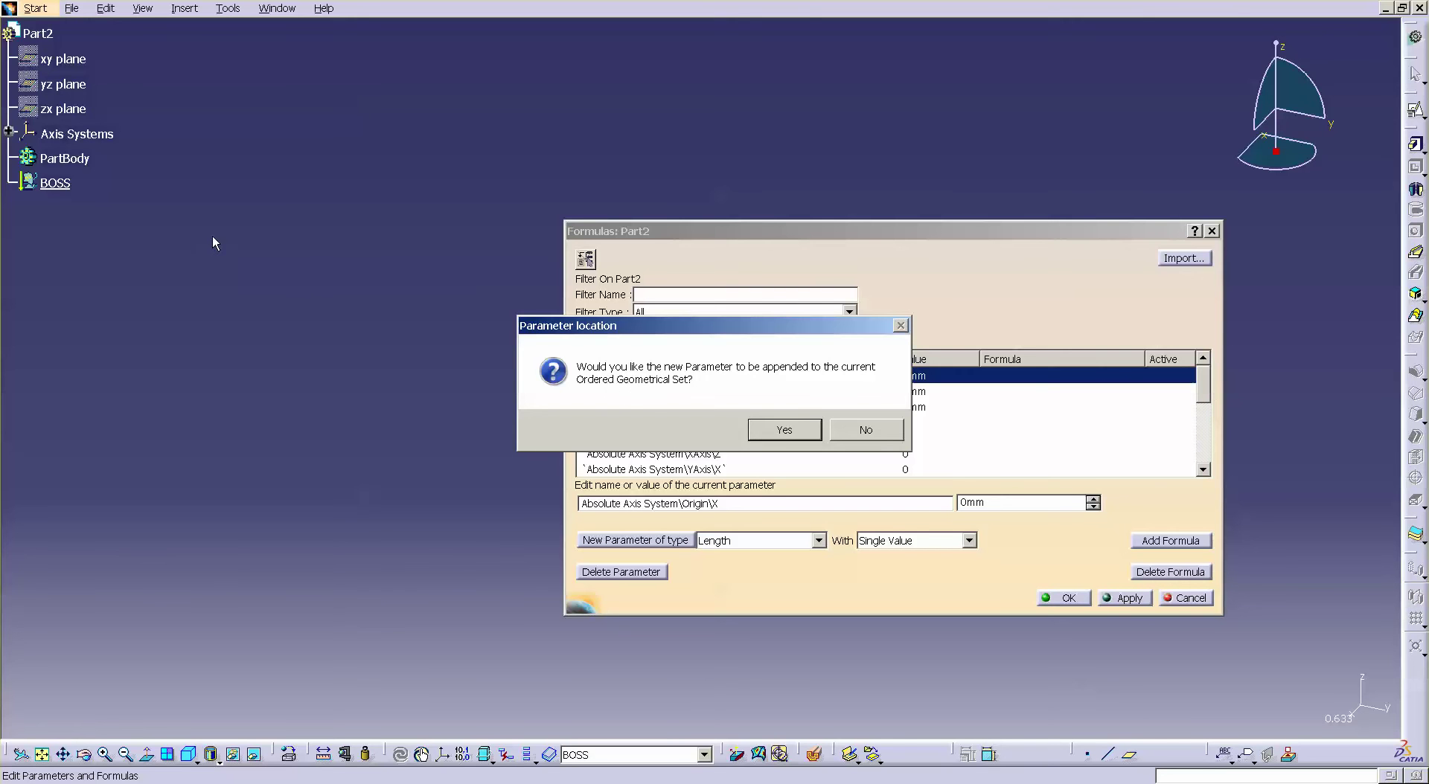
click(788, 425)
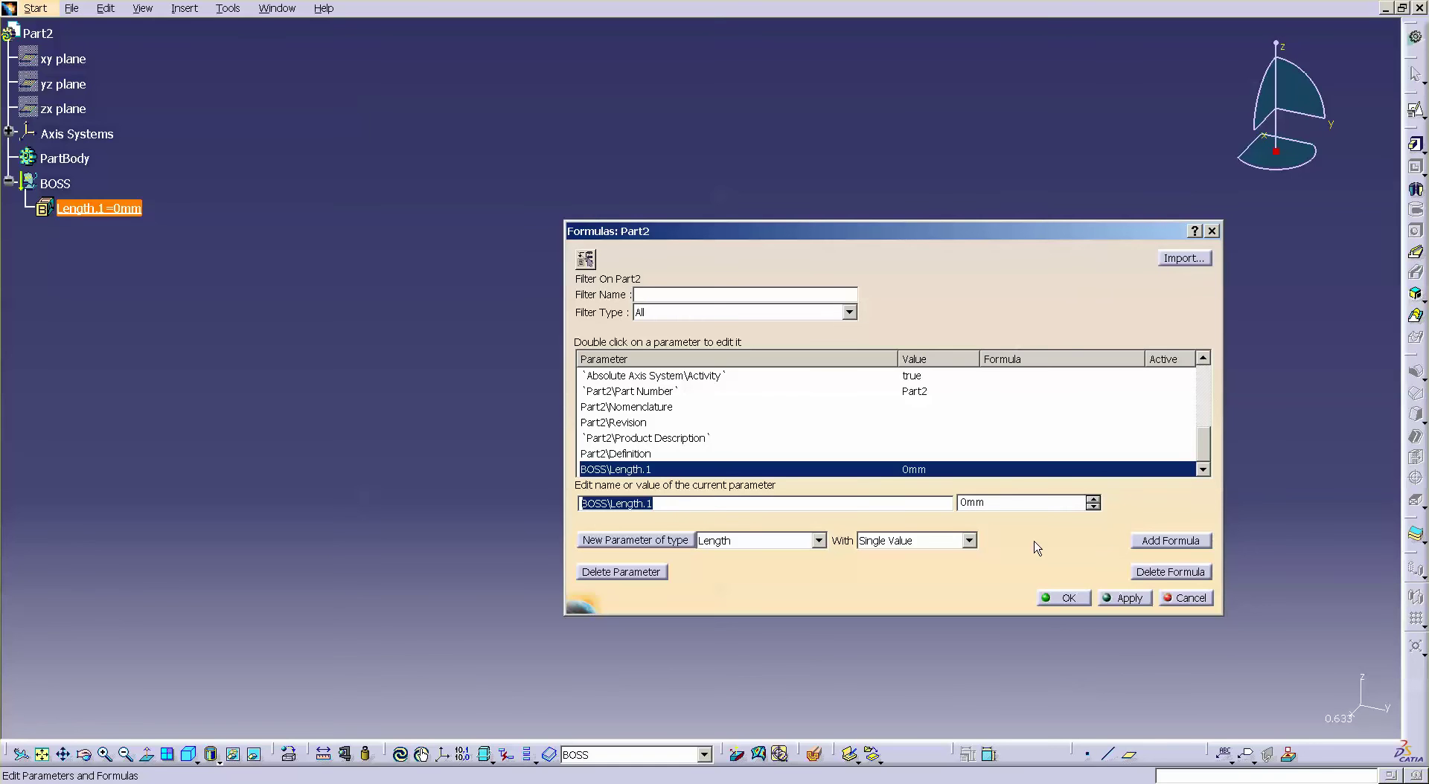
text(he)
key(BackSpace)
key(BackSpace)
text(HEIGHT)
key(Tab)
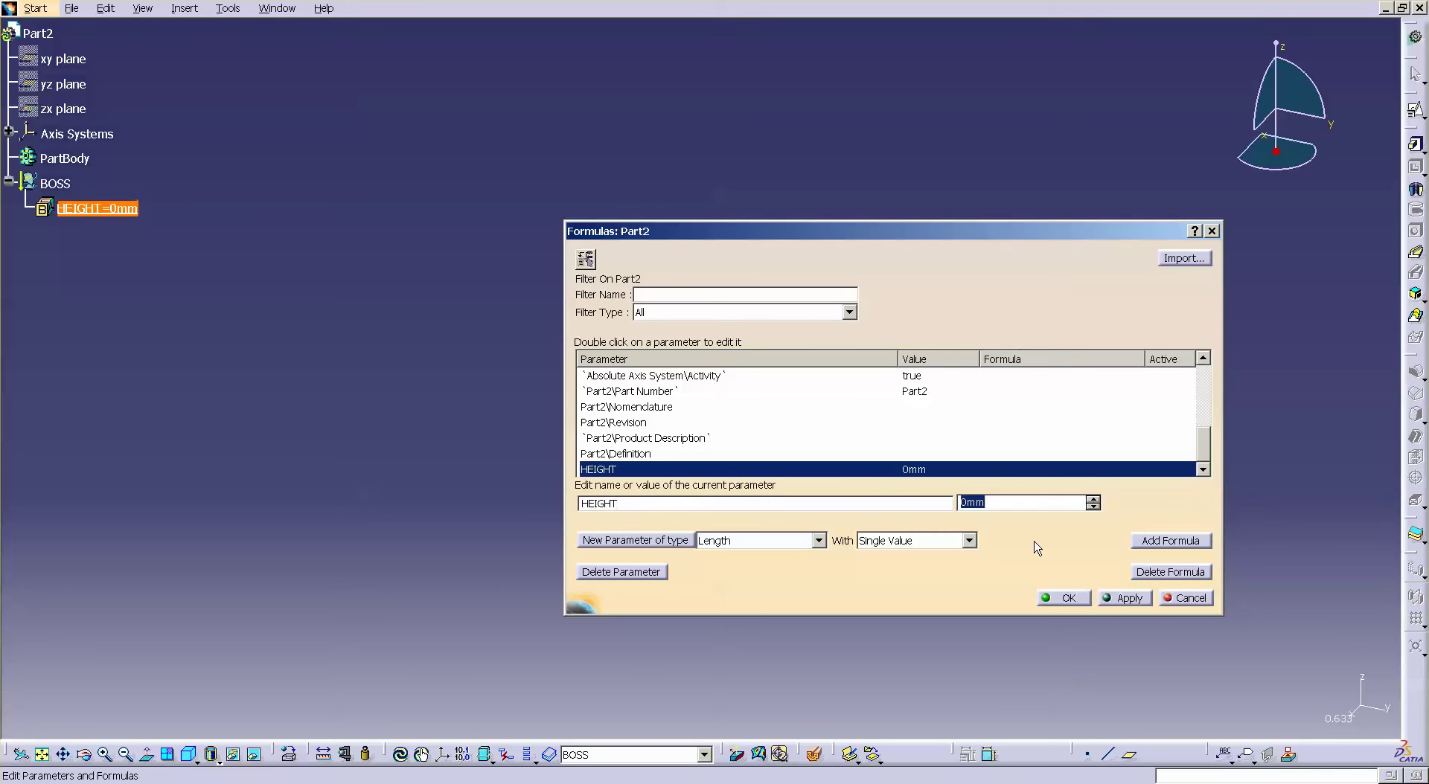
text(150)
key(Return)
Step: Add a second length parameter WIDTH = 55mm in BOSS
click(679, 542)
click(783, 432)
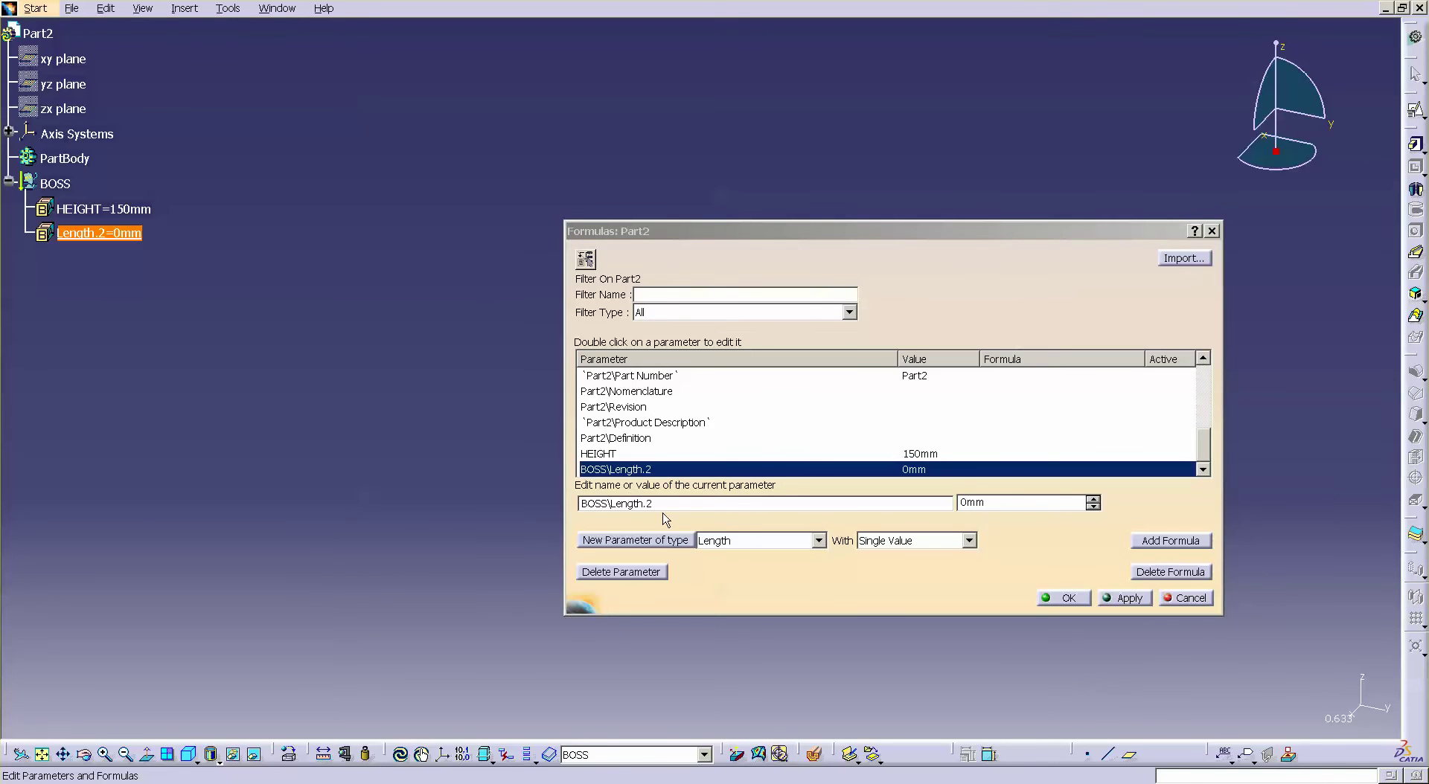
text(WI)
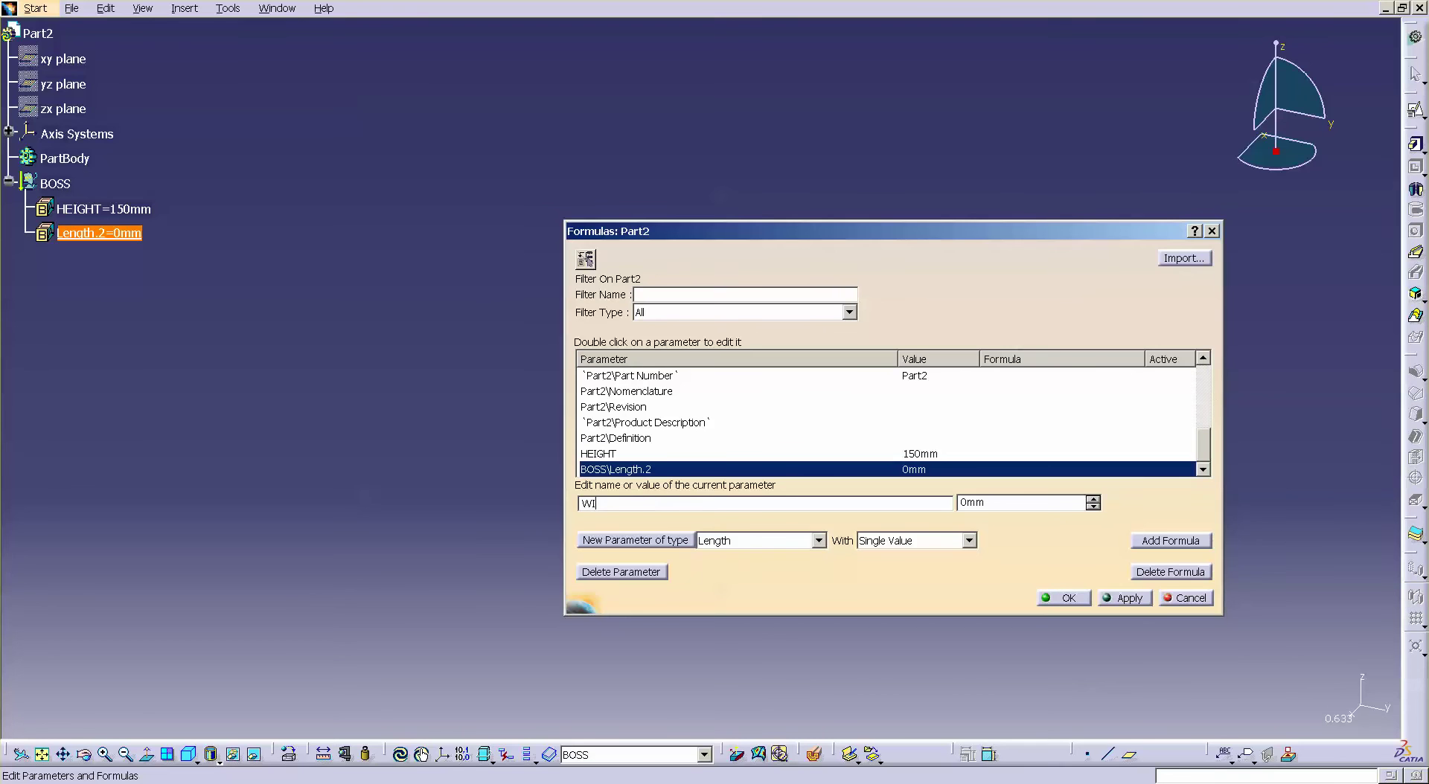
text(DTH)
key(Tab)
text(55)
key(Return)
Step: Add a third length parameter LENGTH = 85mm in BOSS and close the editor
click(636, 540)
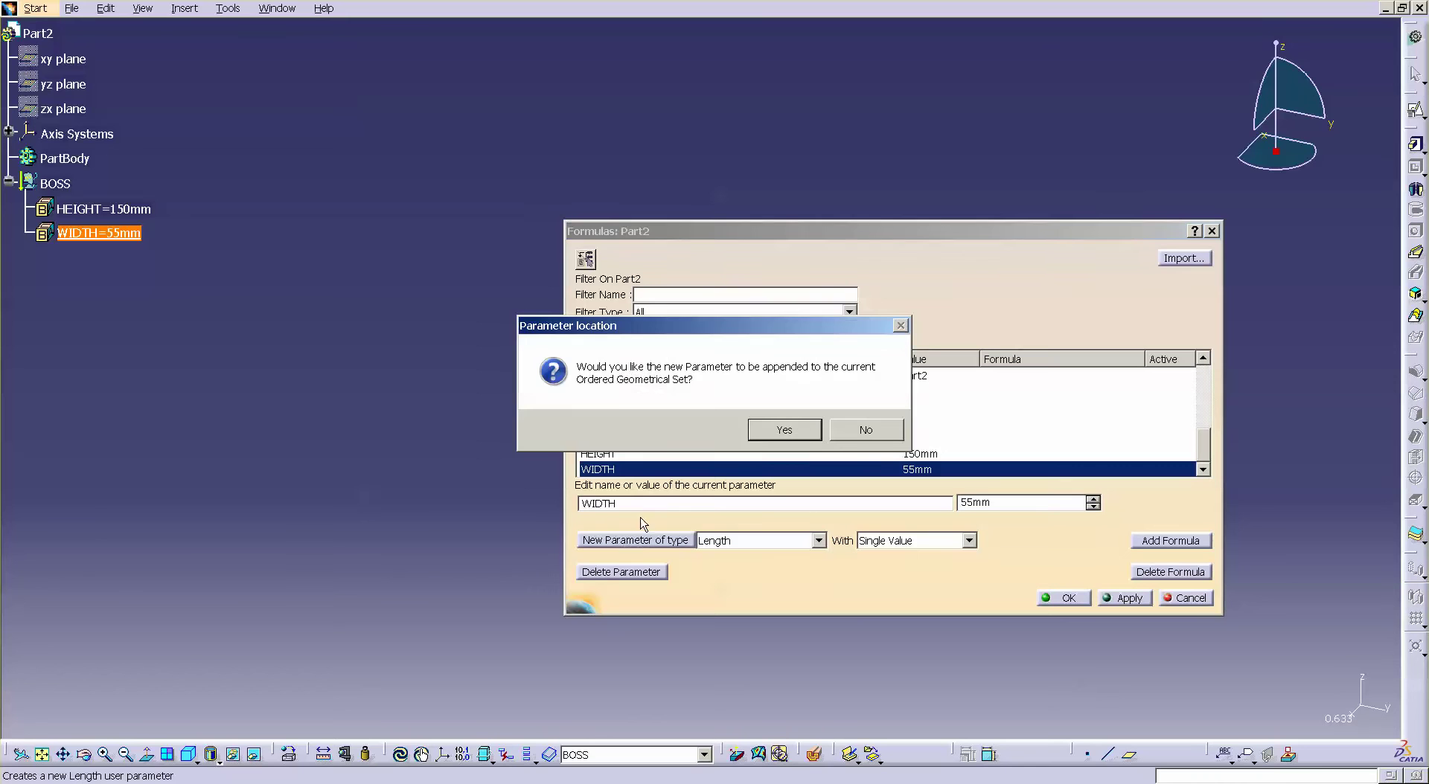
click(777, 430)
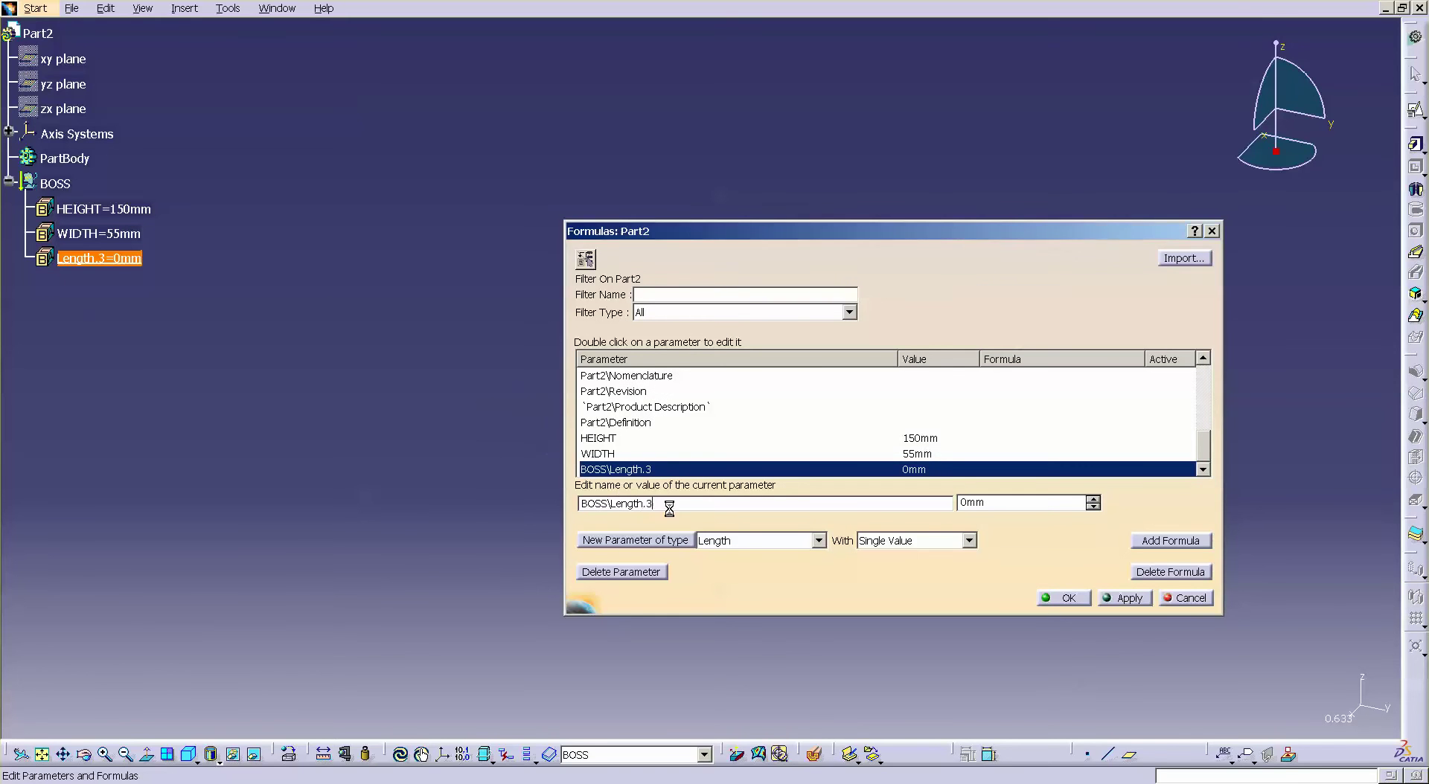
text(LENGTH)
key(Tab)
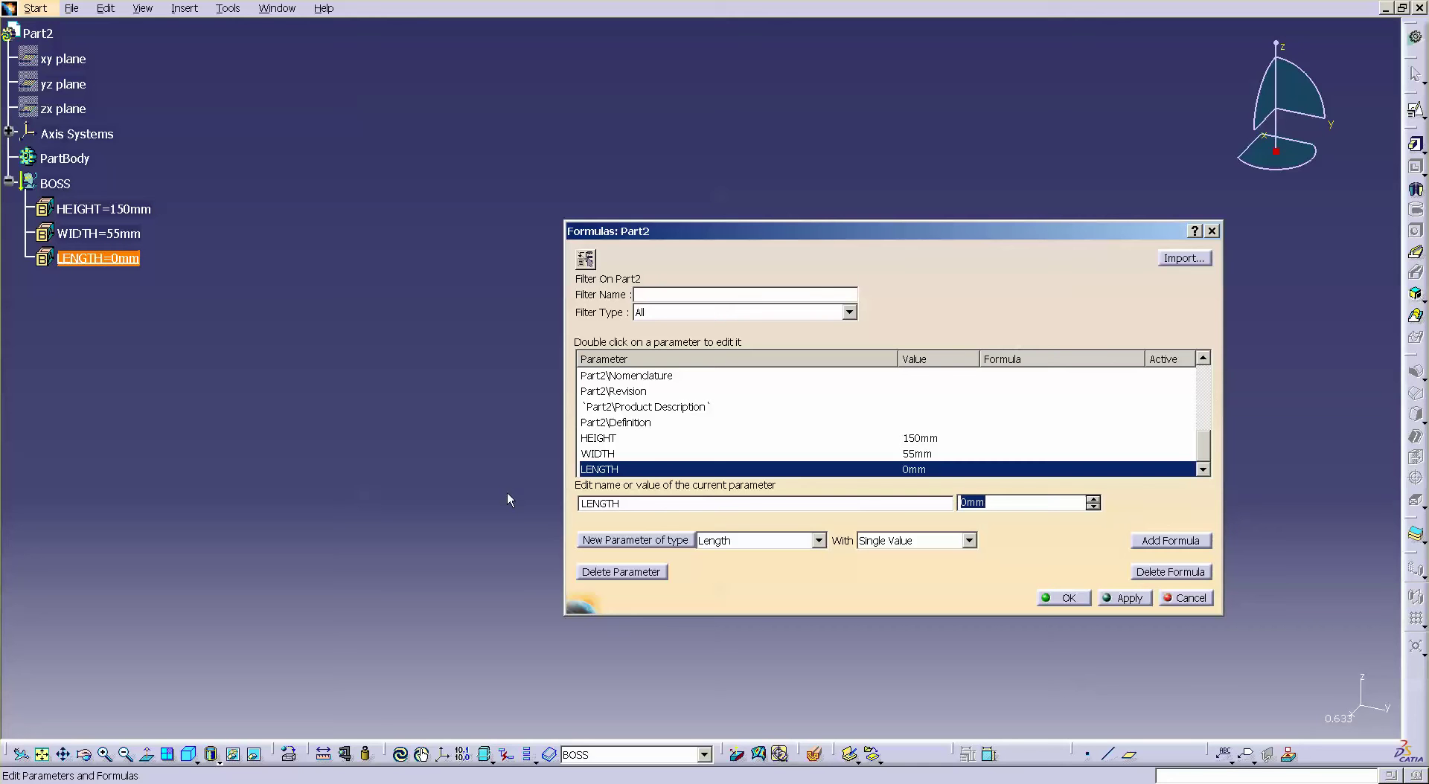
text(85)
key(Return)
click(1061, 598)
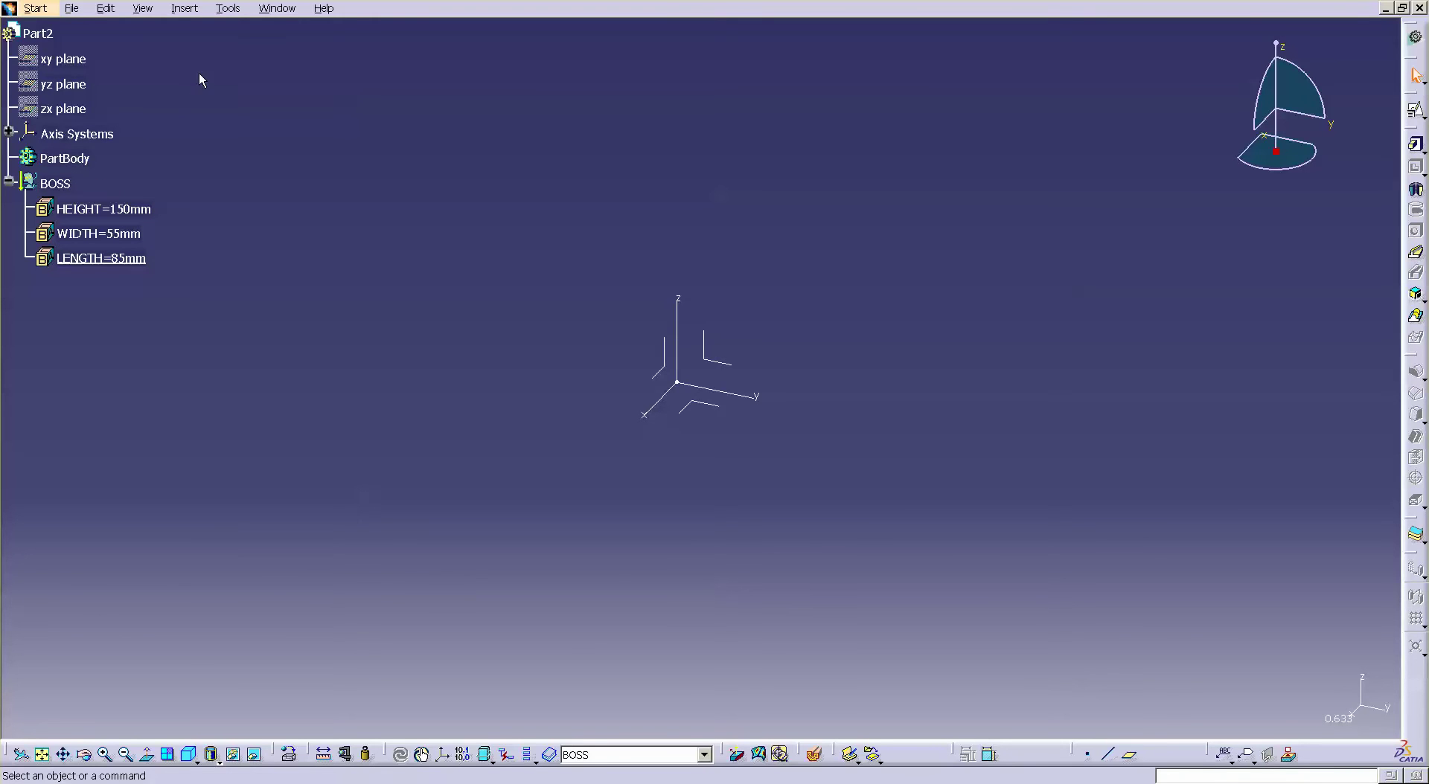
Step: Insert a new body, Body.2, and copy it
click(184, 9)
click(195, 45)
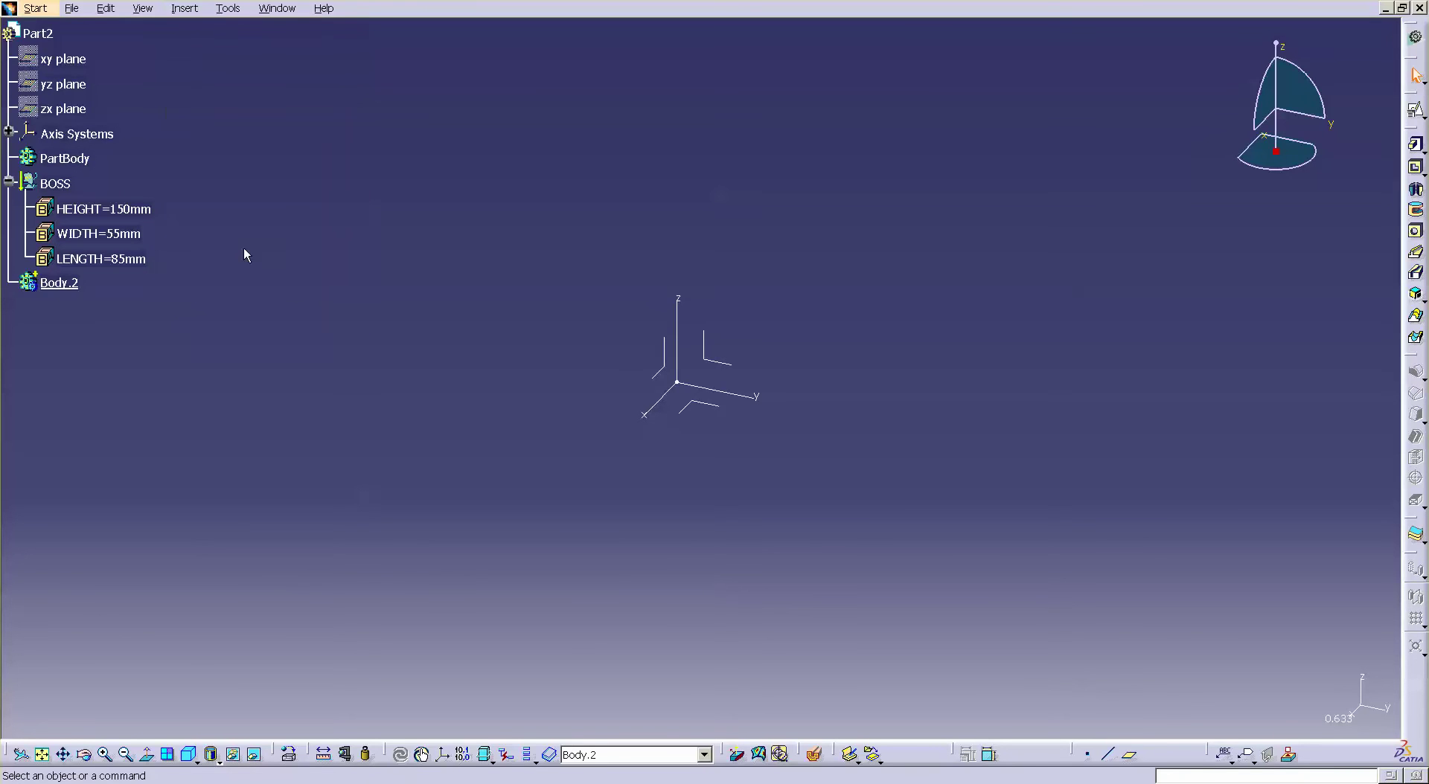
right_click(65, 283)
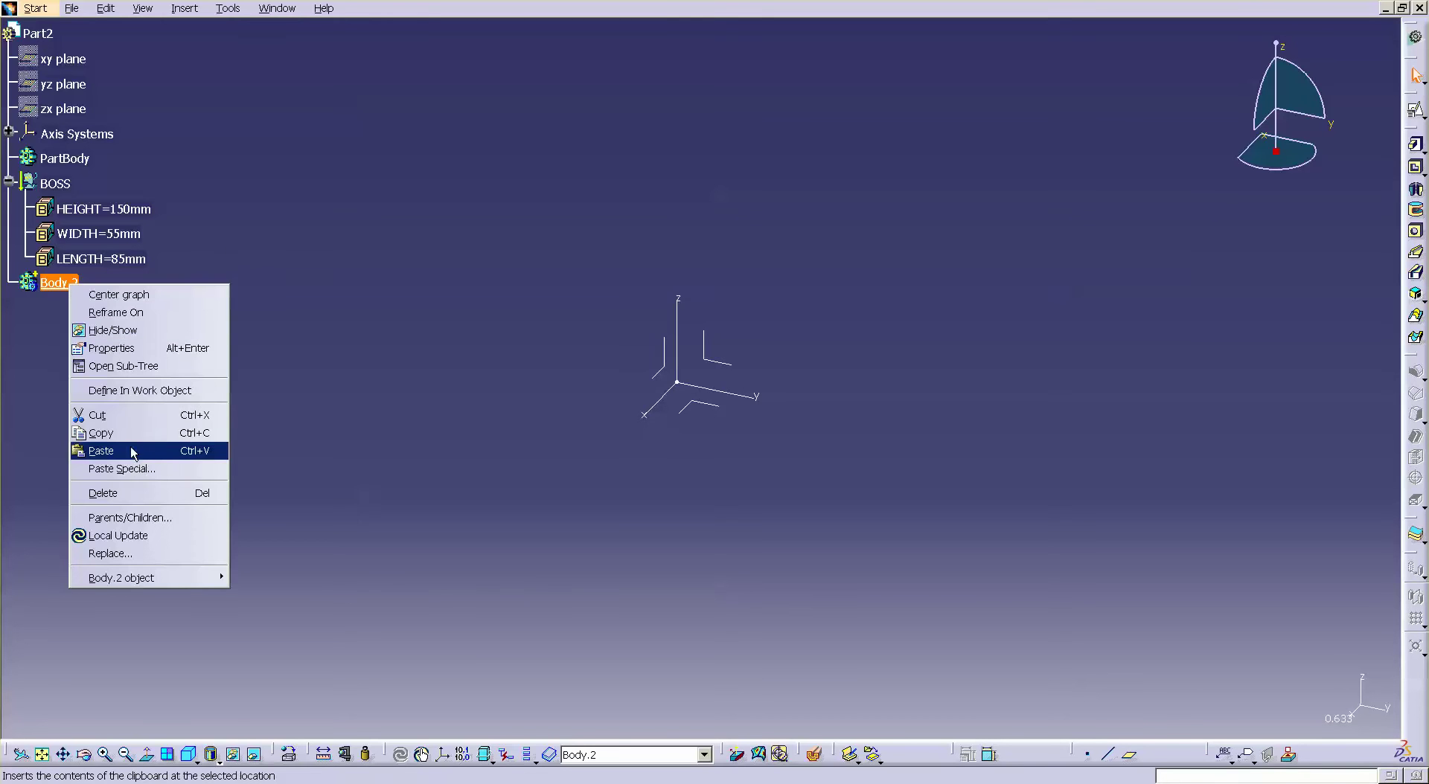
click(132, 436)
Step: Try pasting Body.2 into BOSS and dismiss the refusal error
right_click(64, 185)
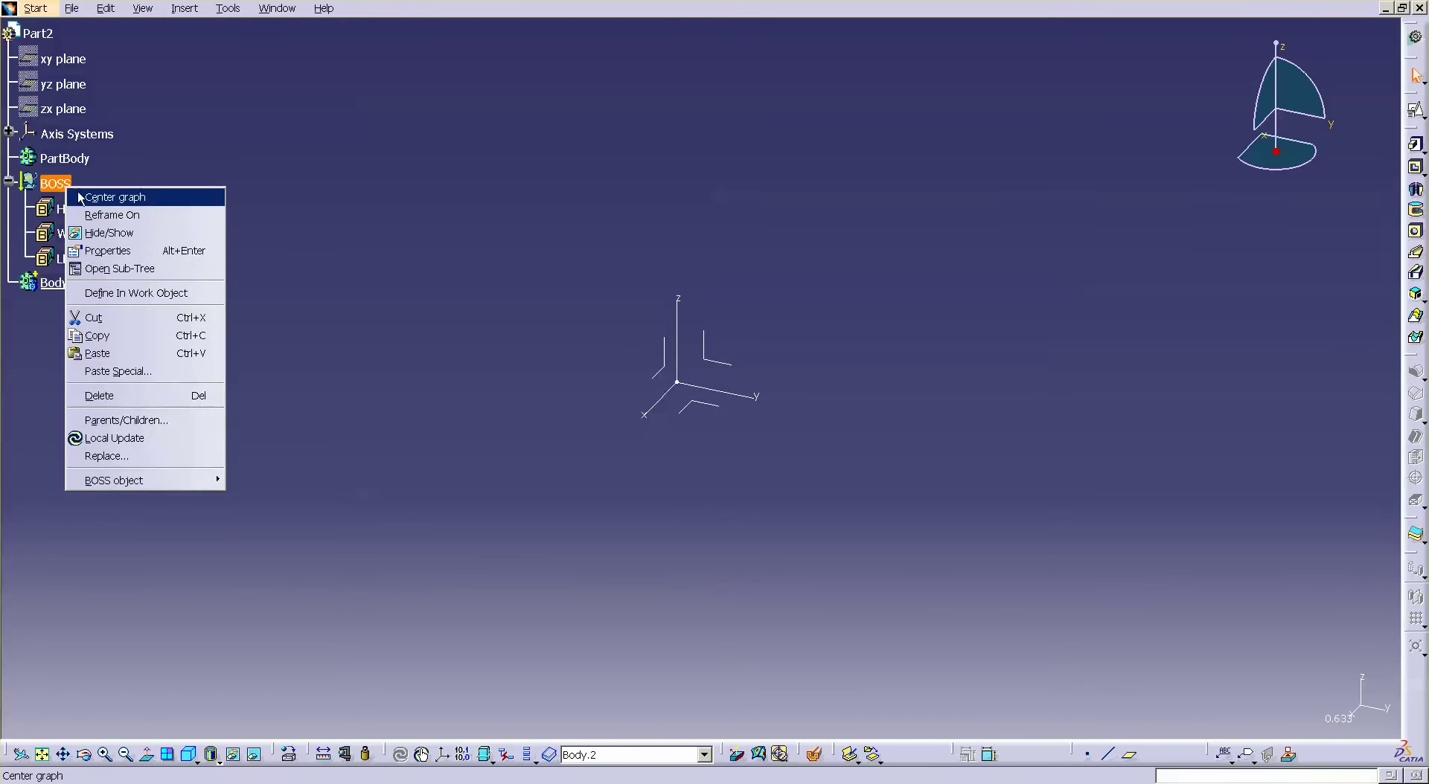
click(123, 354)
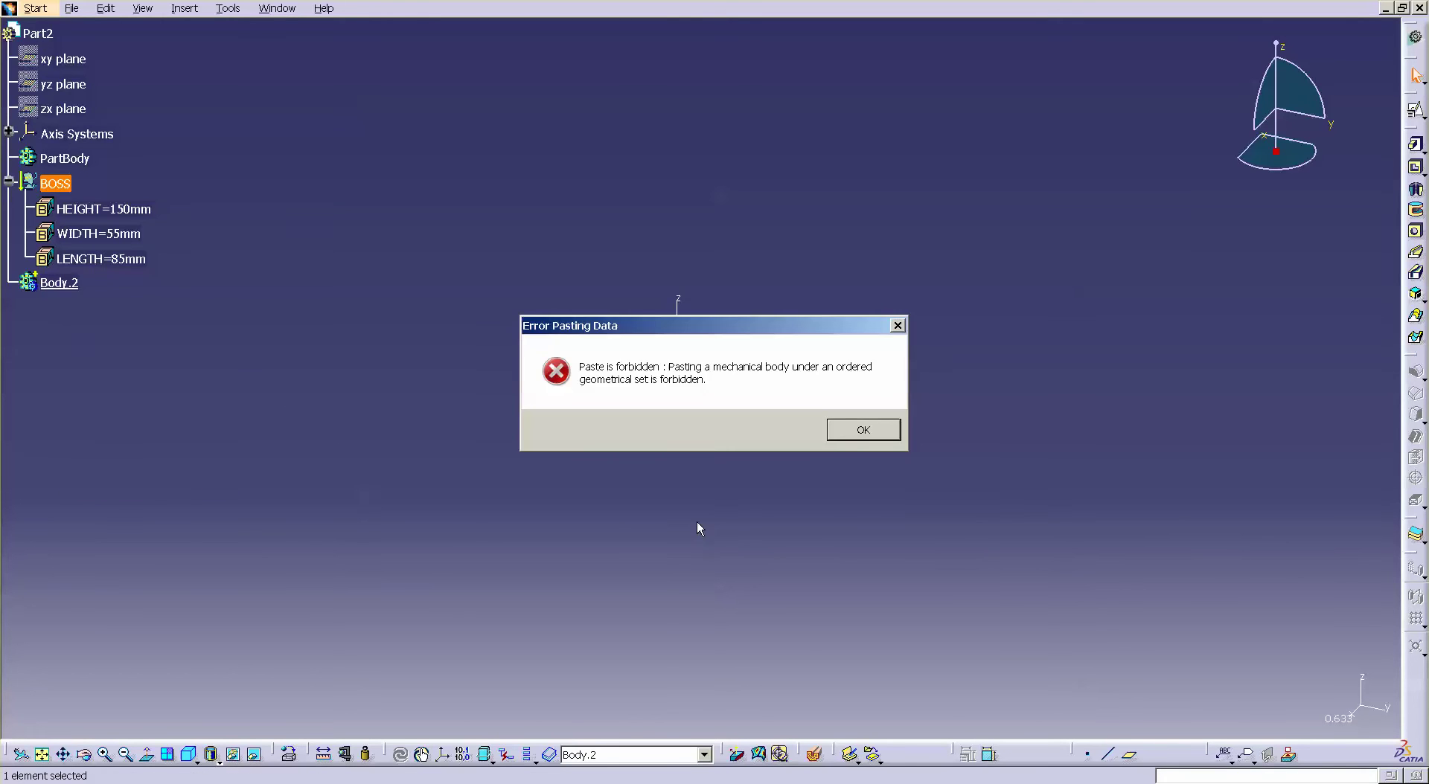
click(862, 430)
click(331, 232)
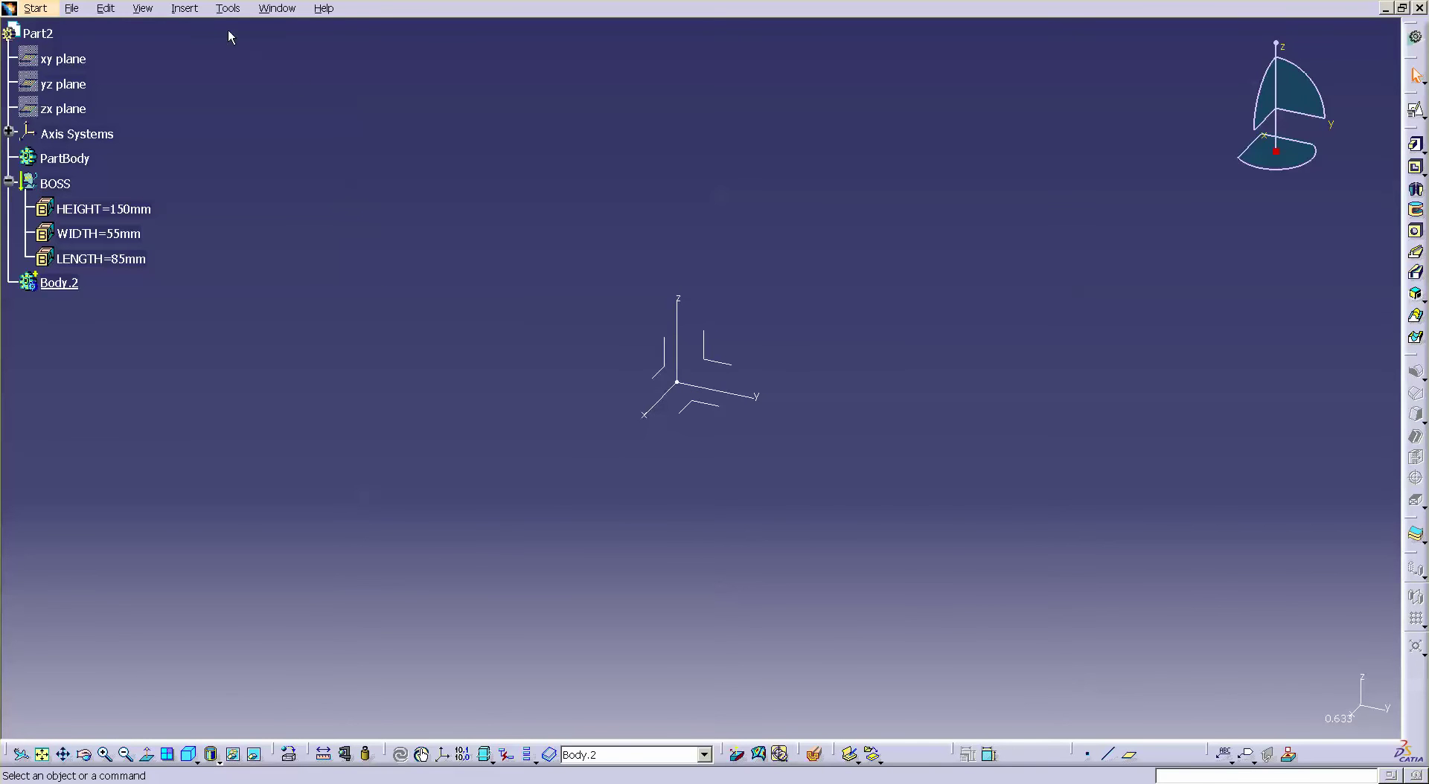
Step: In the Part Document options, enable hybrid design inside part bodies and bodies
click(183, 9)
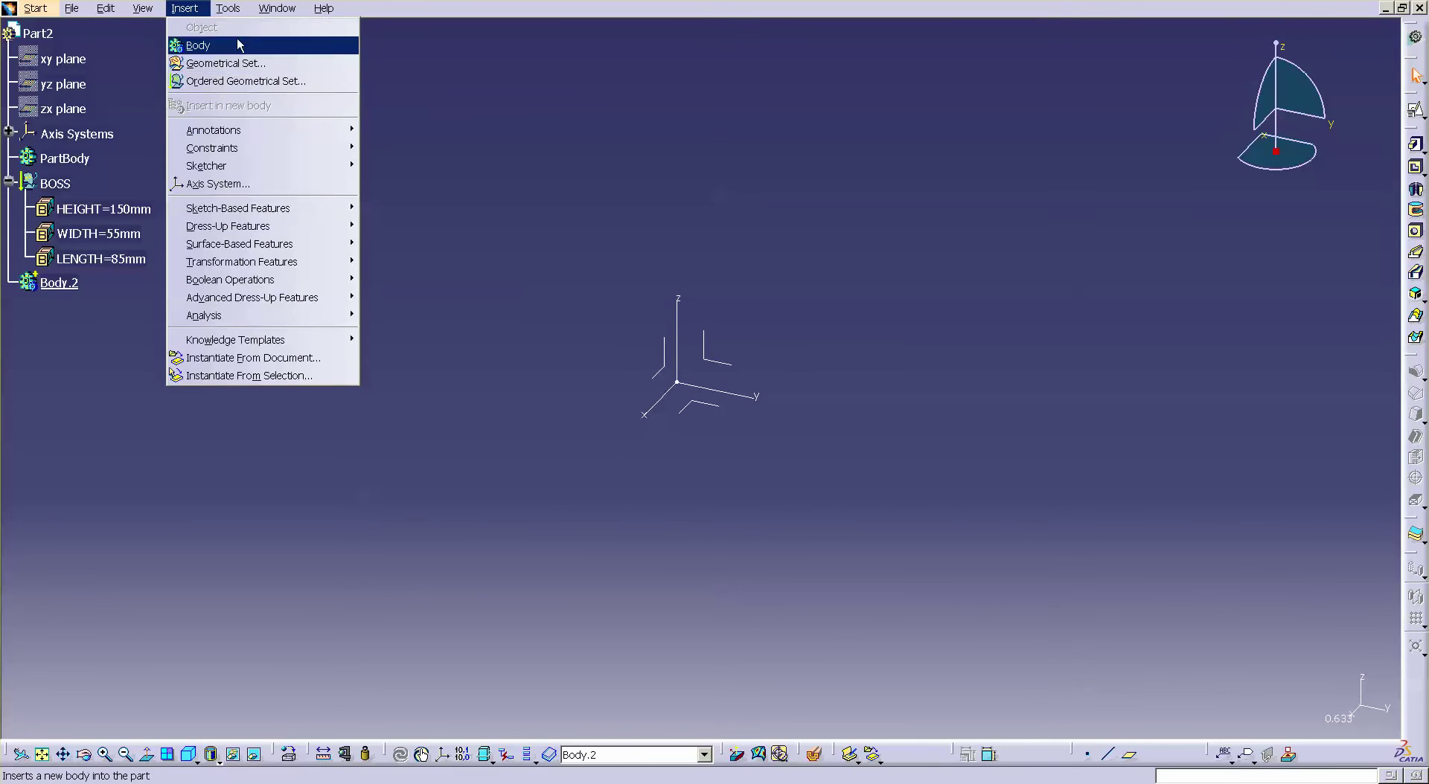
mouse_move(238, 16)
click(276, 293)
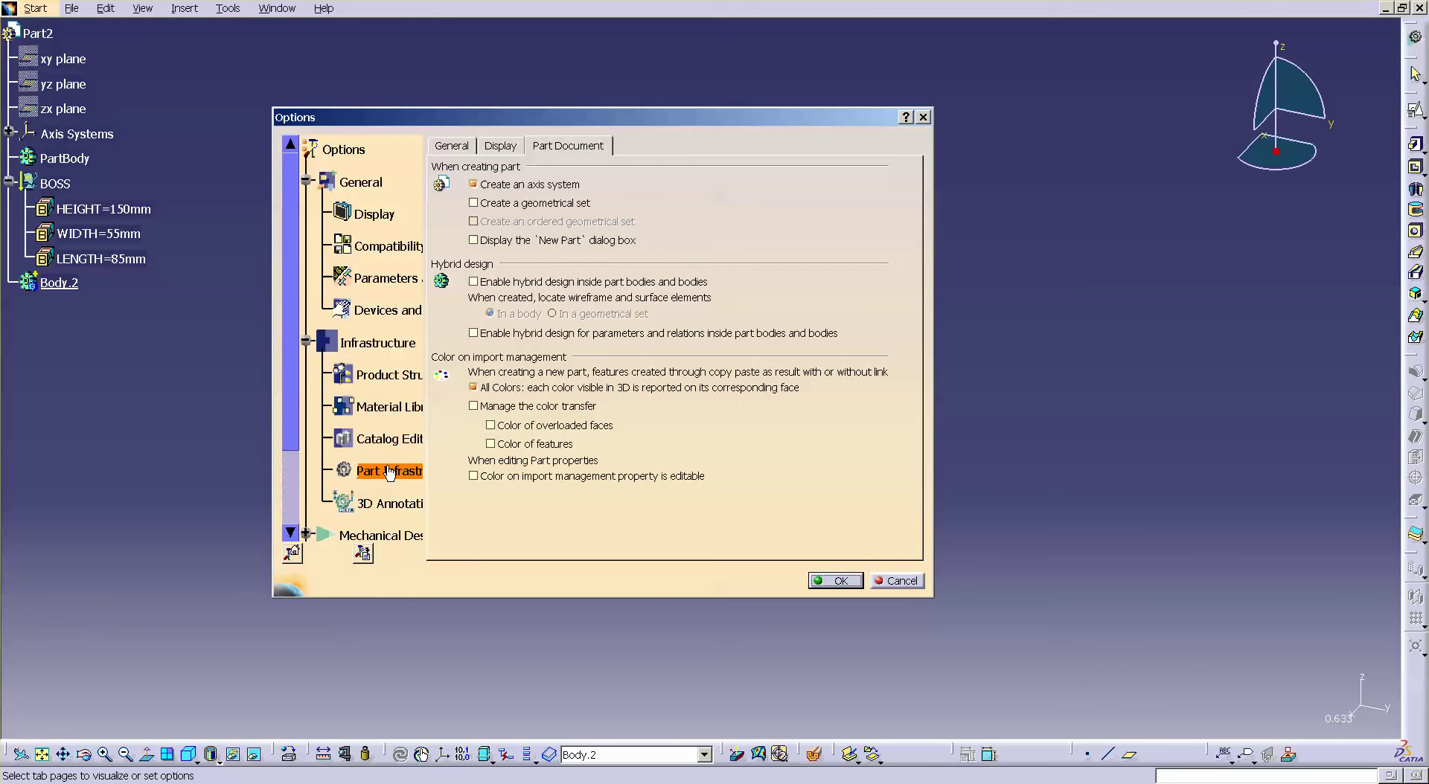
click(569, 151)
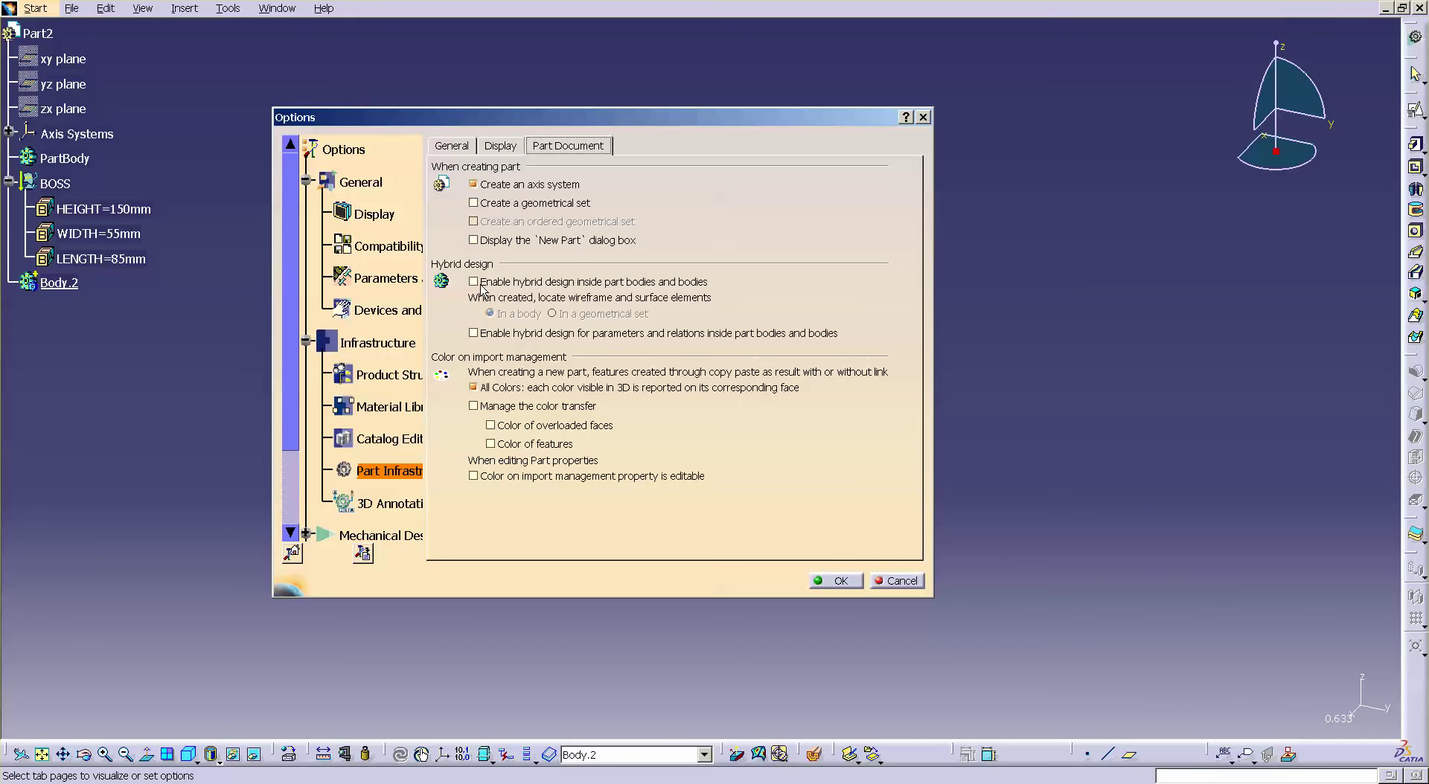
click(474, 282)
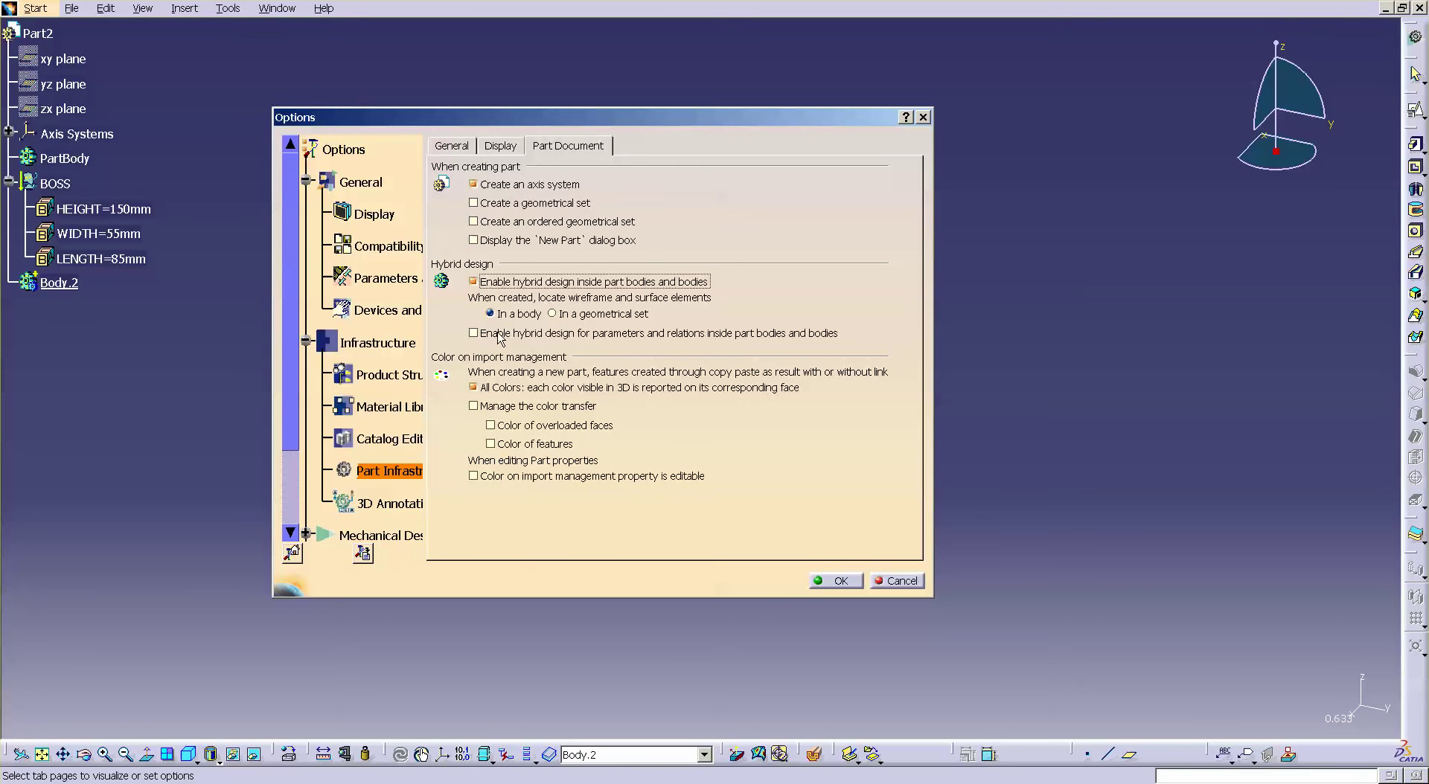
click(838, 581)
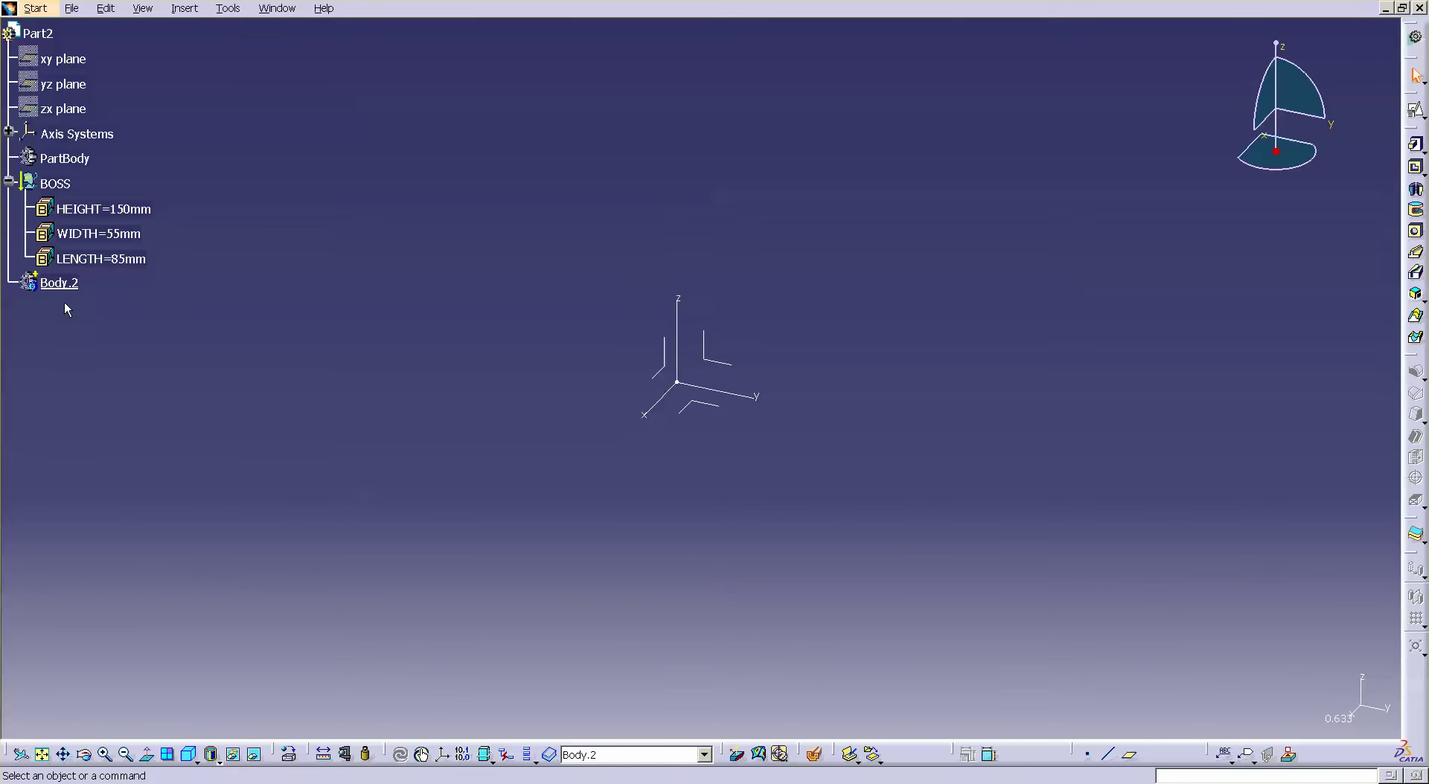
Step: Retry copying Body.2 into BOSS and dismiss the error message
right_click(58, 282)
click(111, 428)
right_click(55, 183)
click(119, 357)
click(839, 432)
click(458, 425)
Step: Insert a new body, Body.1, and paste a copy of it into BOSS
click(185, 9)
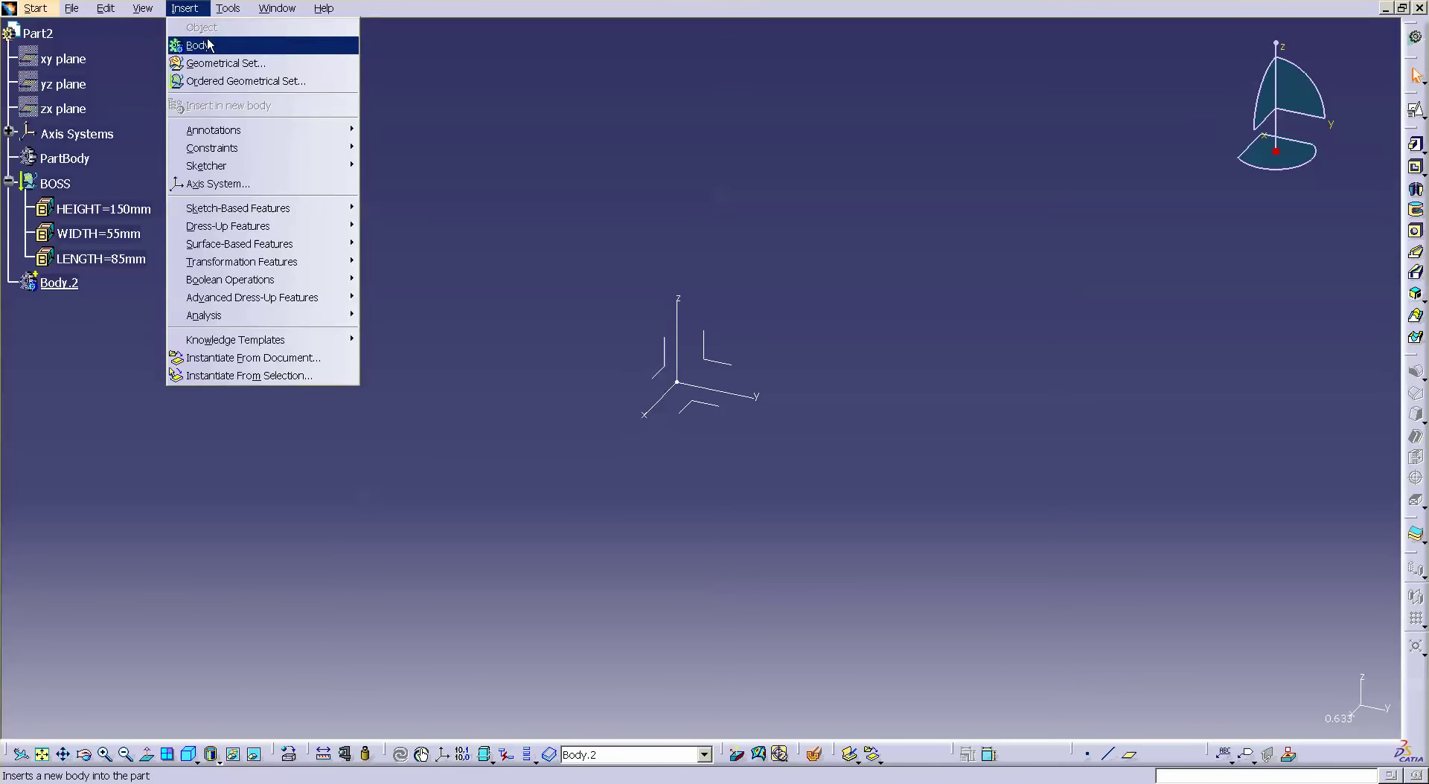
click(209, 45)
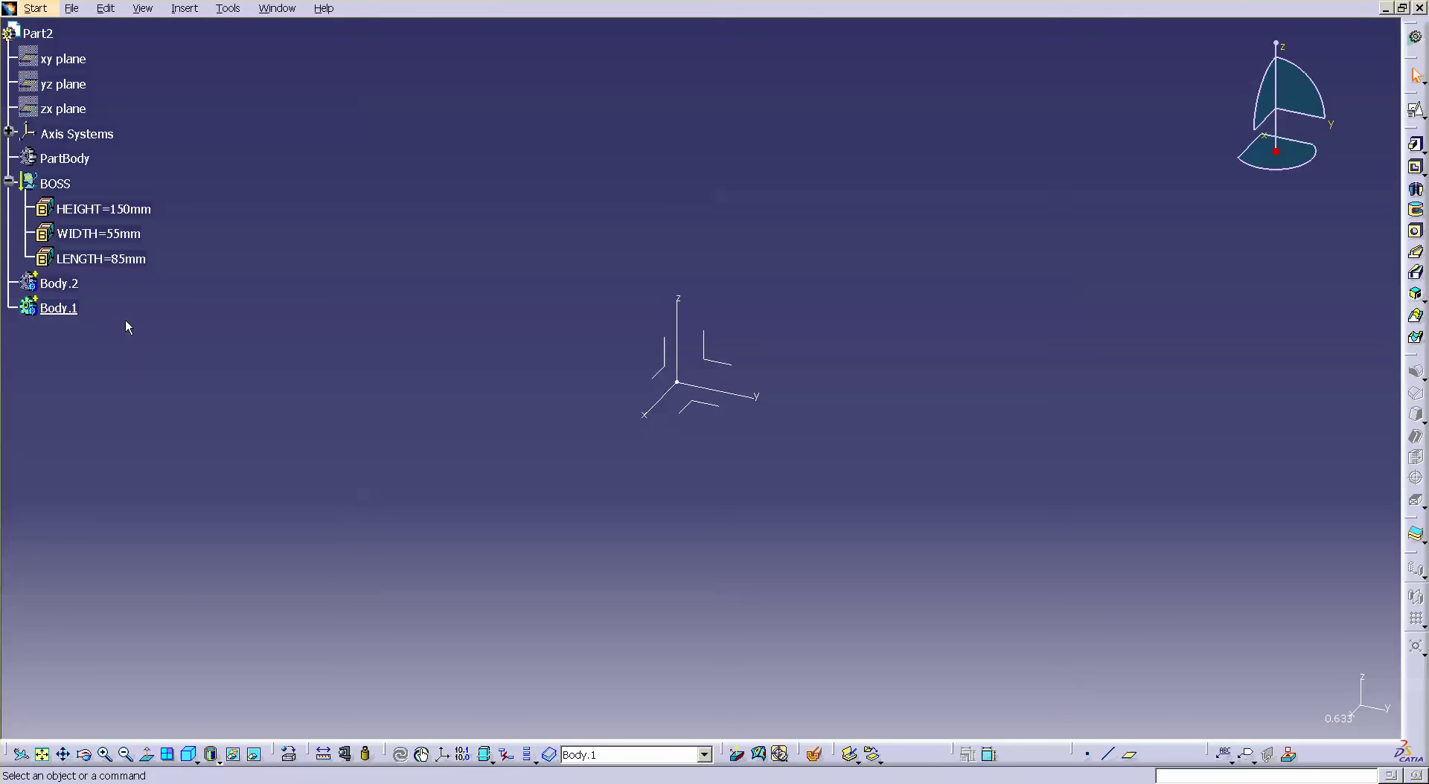
right_click(79, 316)
click(156, 460)
right_click(62, 183)
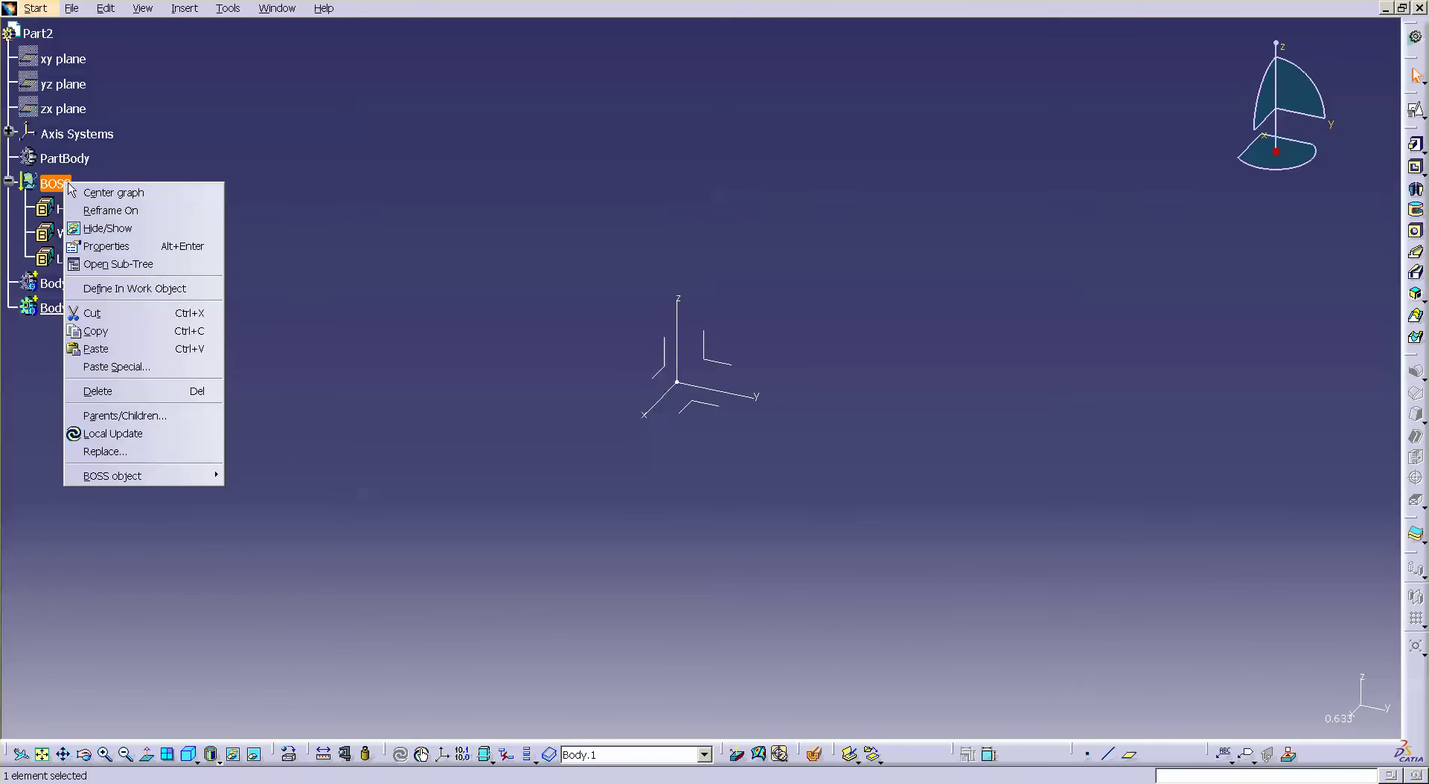
click(96, 349)
click(224, 373)
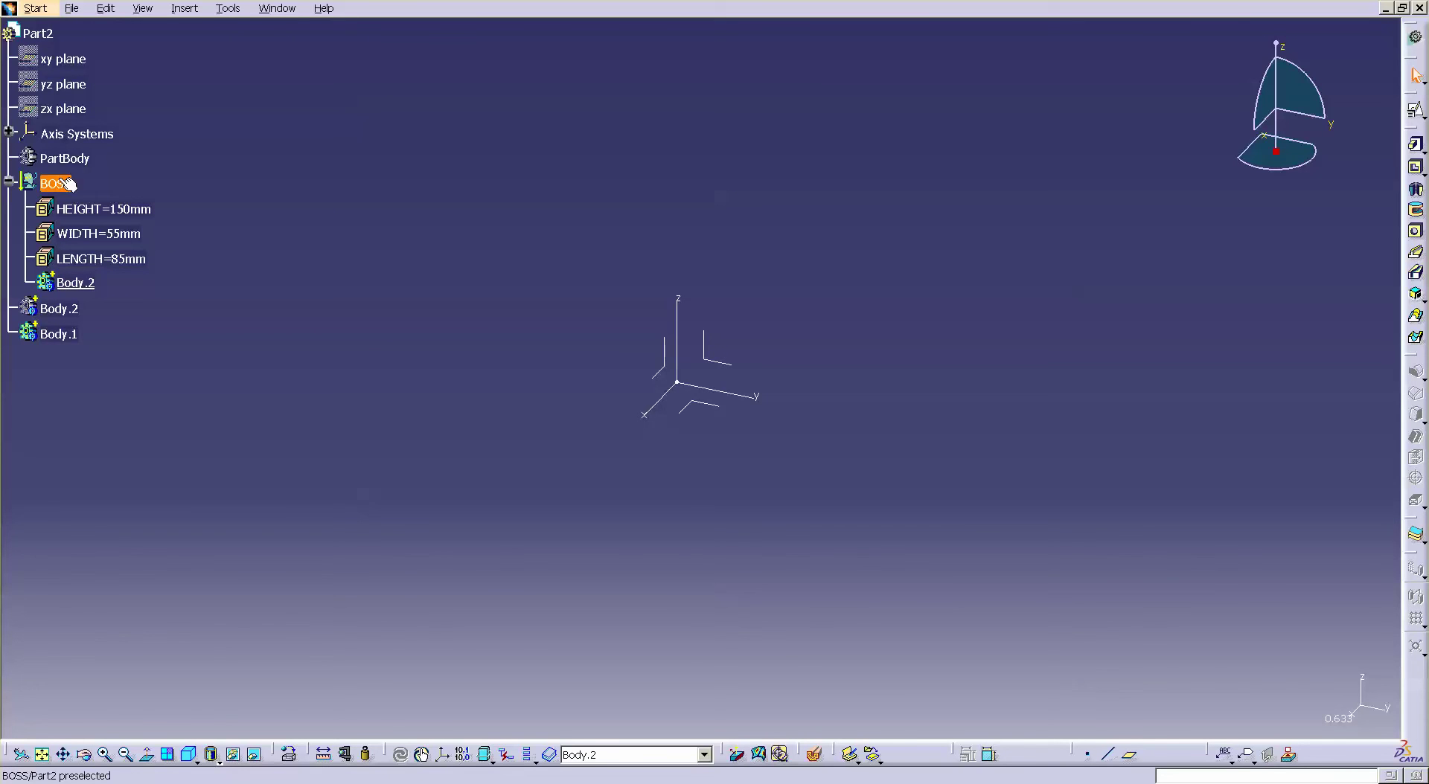
Step: Start a positioned sketch on the XY plane and draw a rectangle from the origin
click(1416, 110)
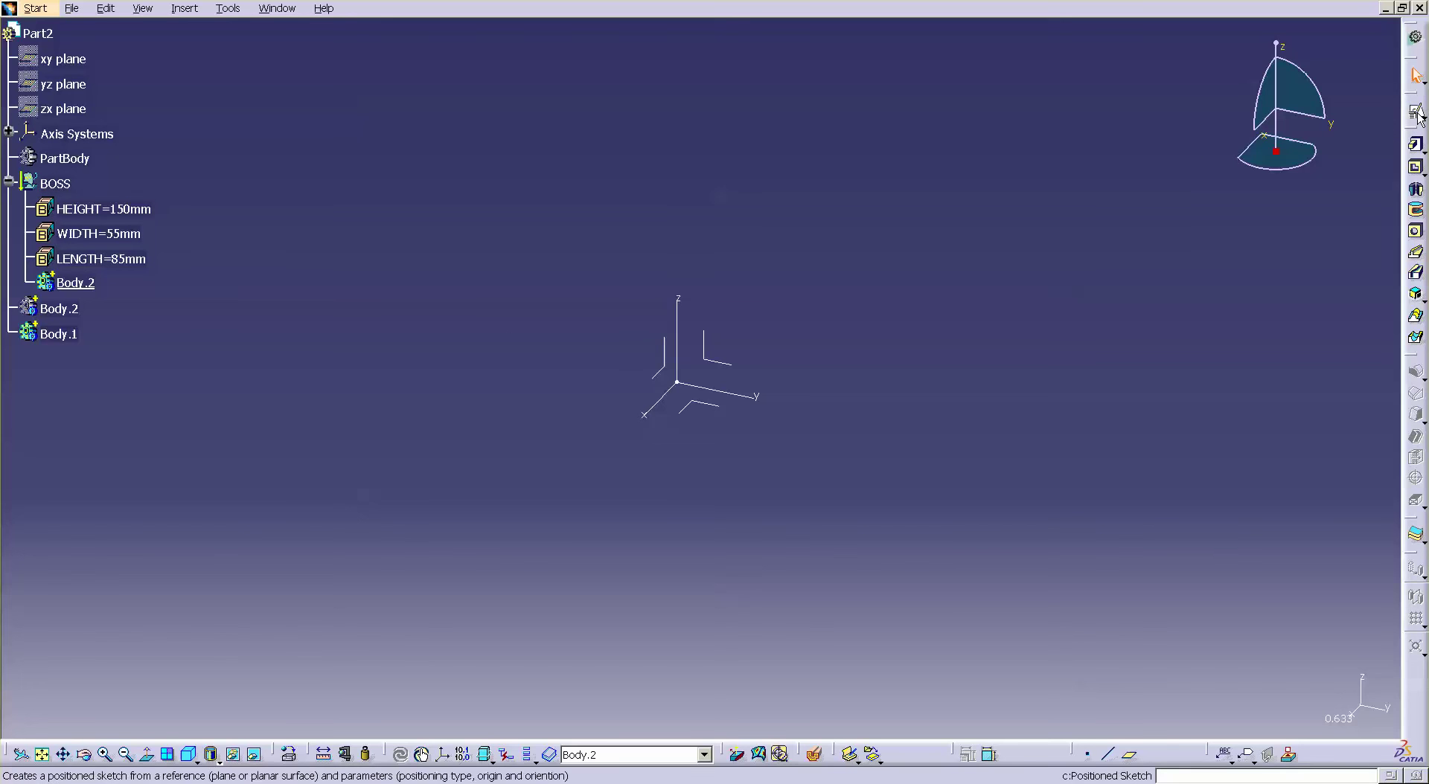
click(705, 405)
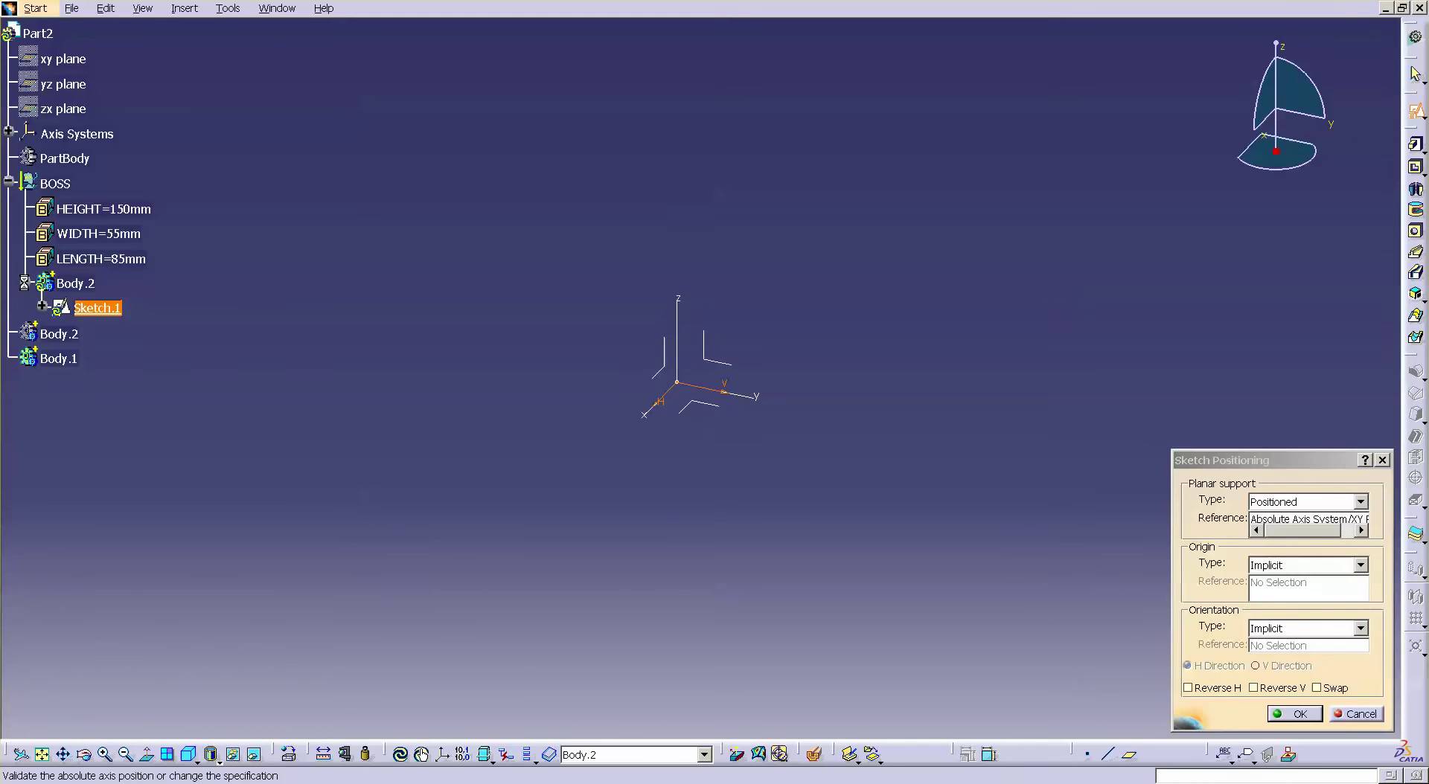
click(1293, 713)
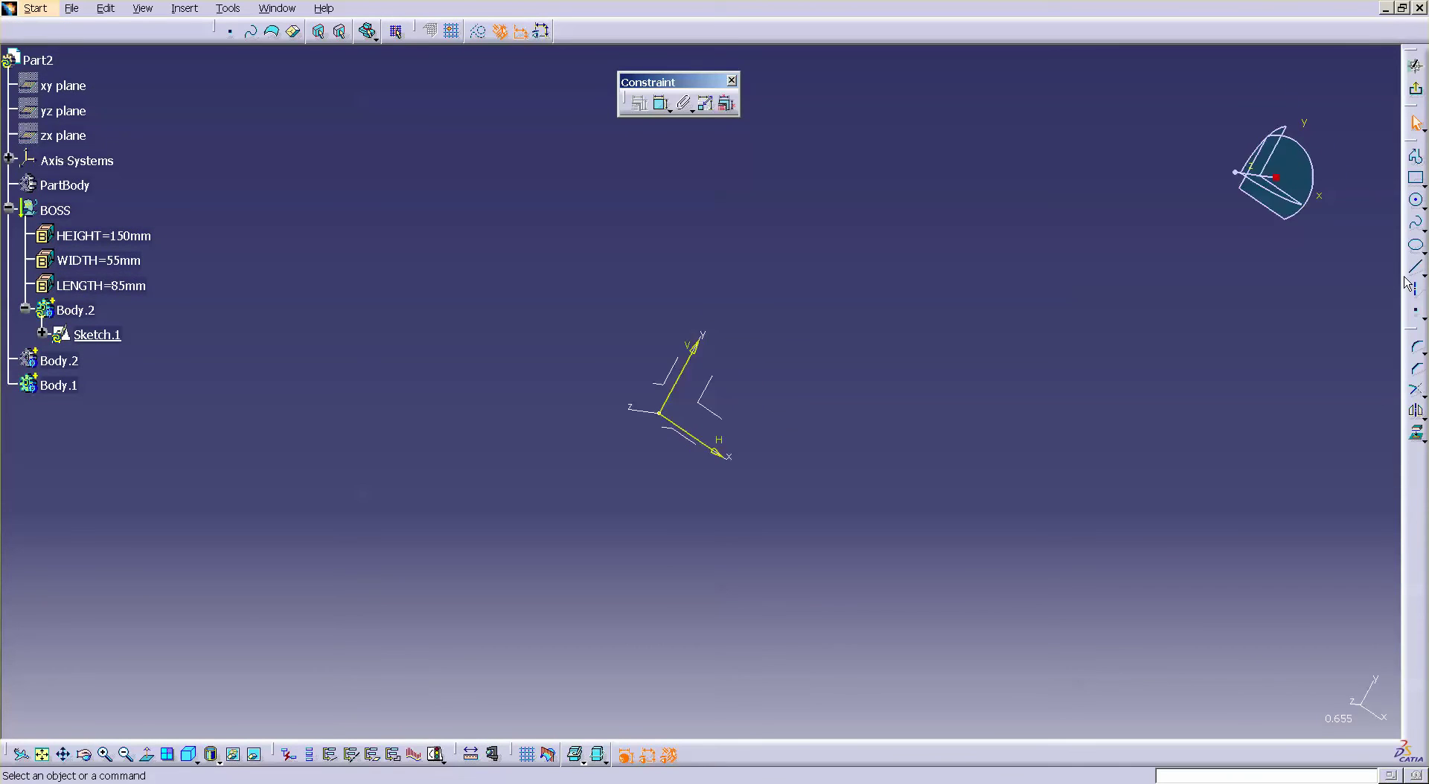
click(1415, 180)
click(716, 408)
click(1050, 153)
click(1301, 236)
Step: Dimension the rectangle's height and link it to the WIDTH parameter
click(661, 104)
click(600, 246)
click(683, 502)
click(425, 425)
double_click(424, 425)
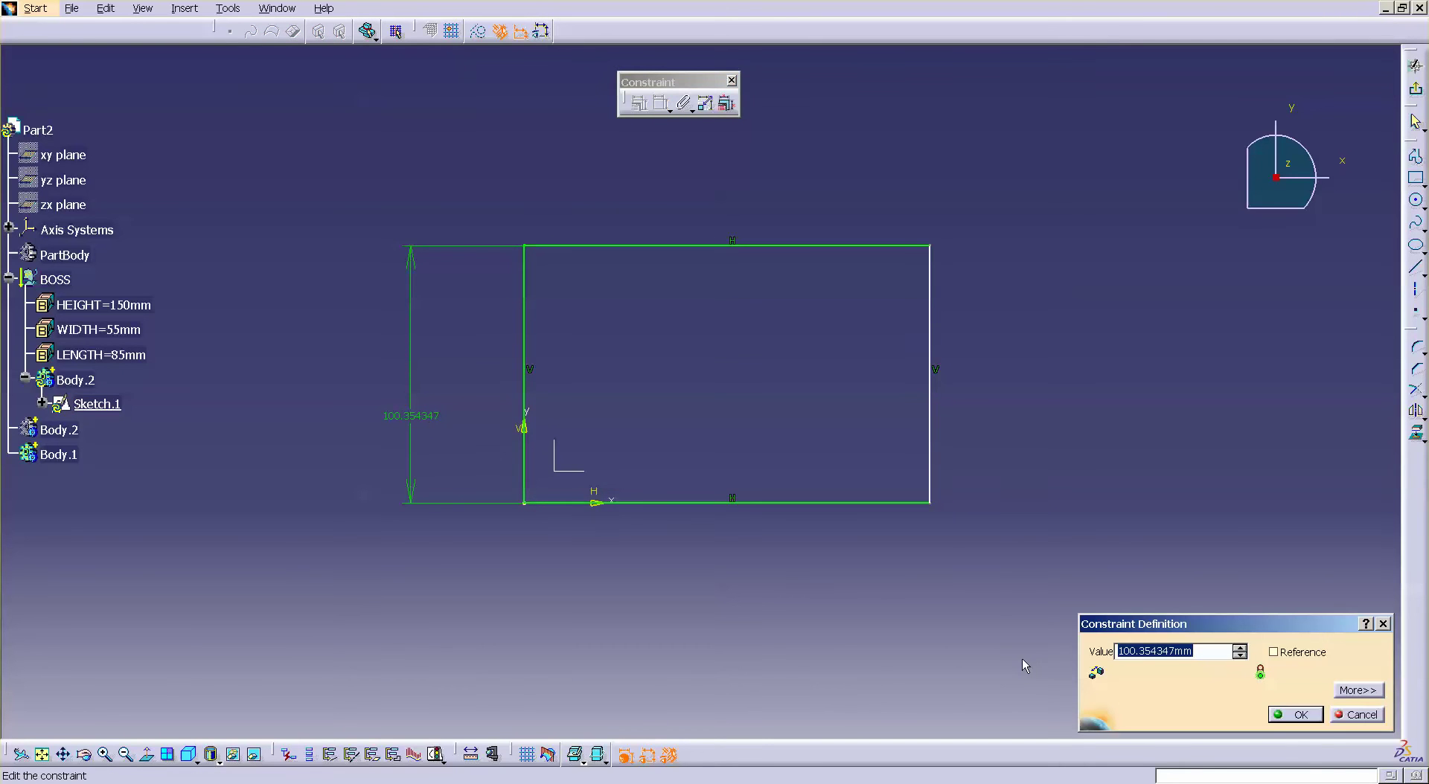
text(=)
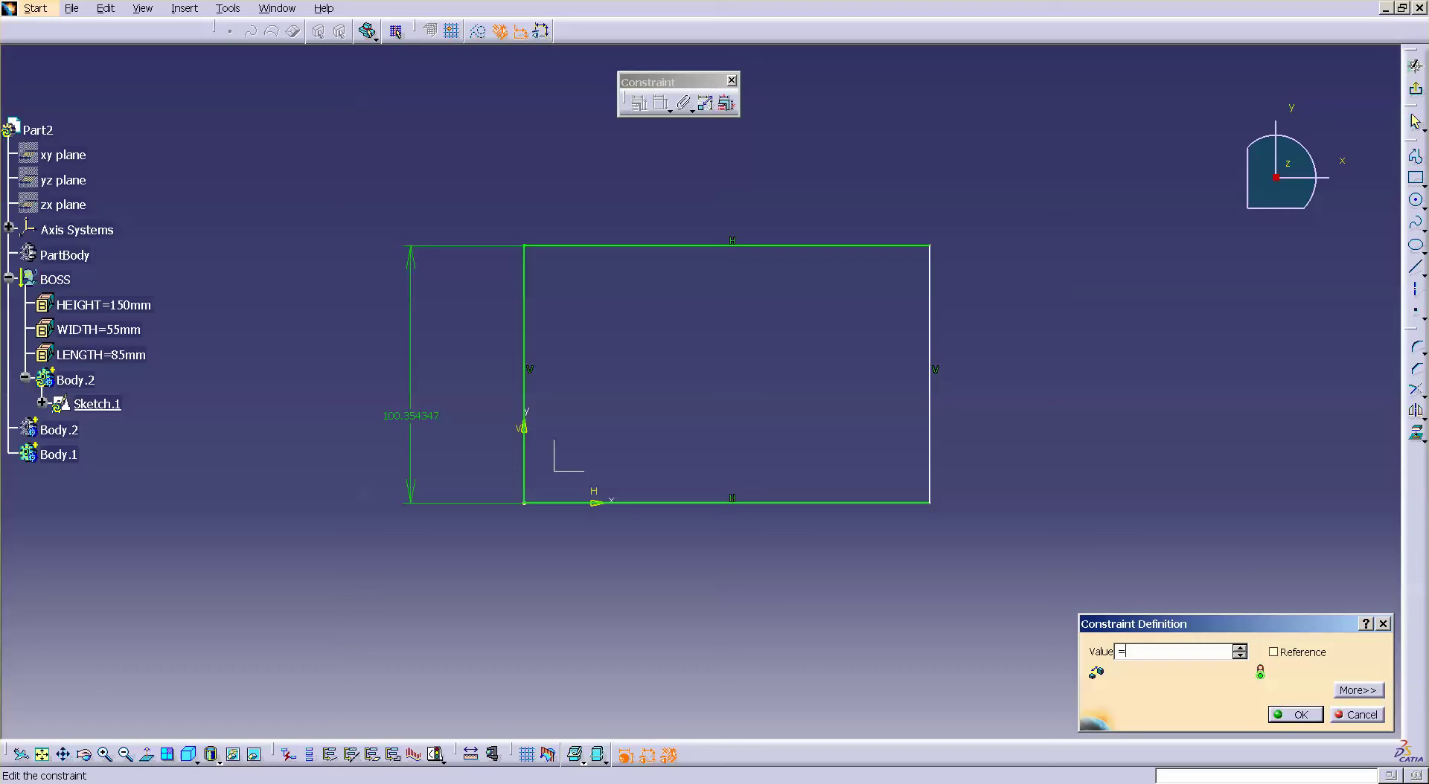
key(Return)
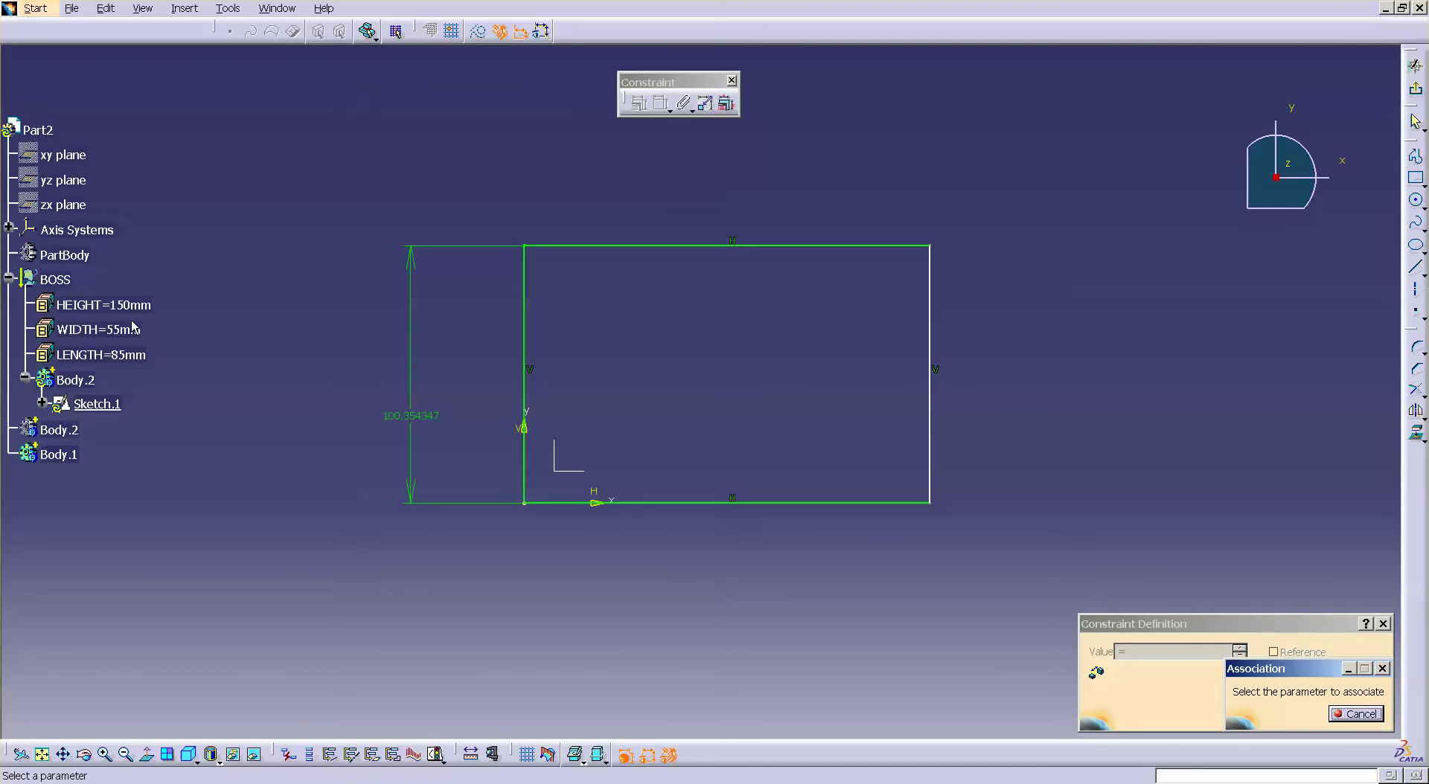
click(134, 327)
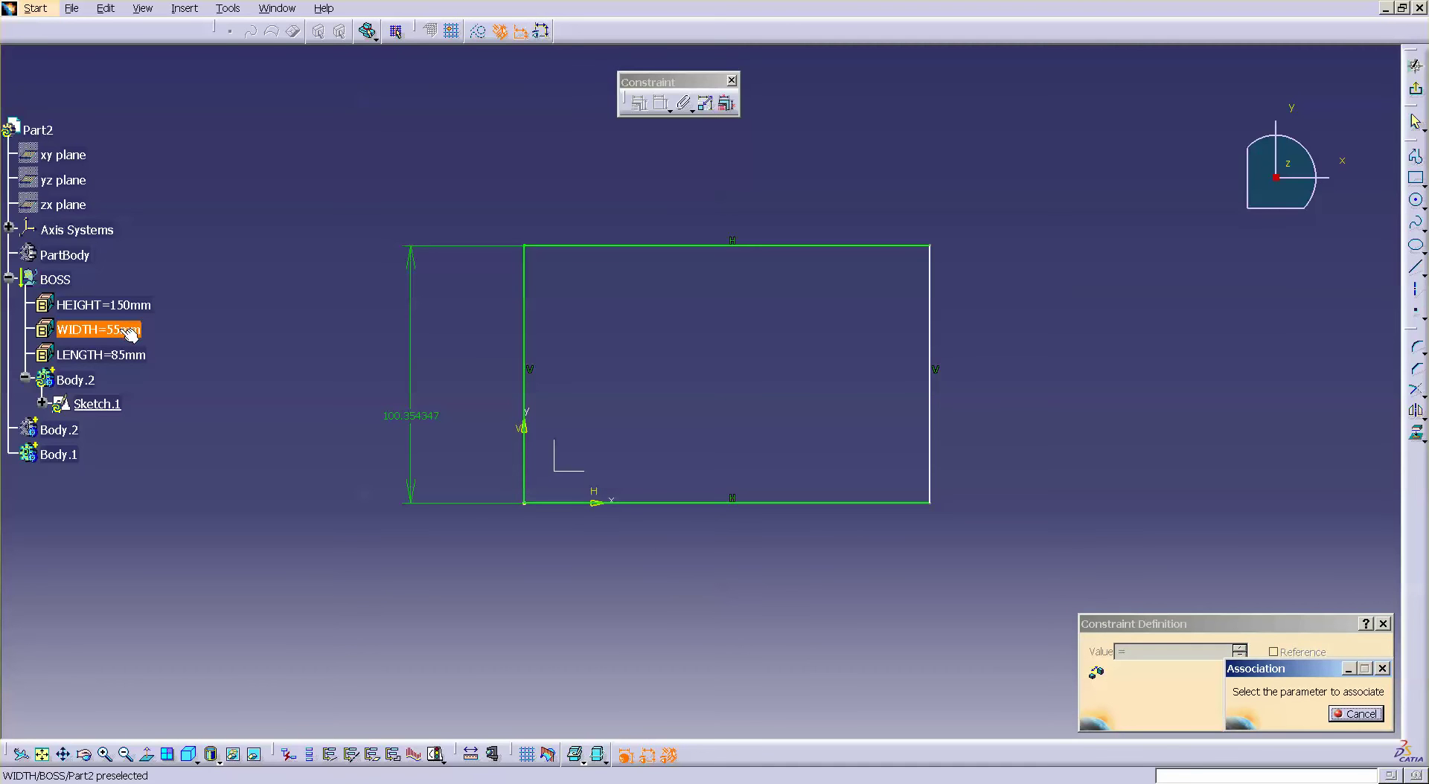
Step: Dimension the rectangle's horizontal side and link it to the LENGTH parameter
click(525, 381)
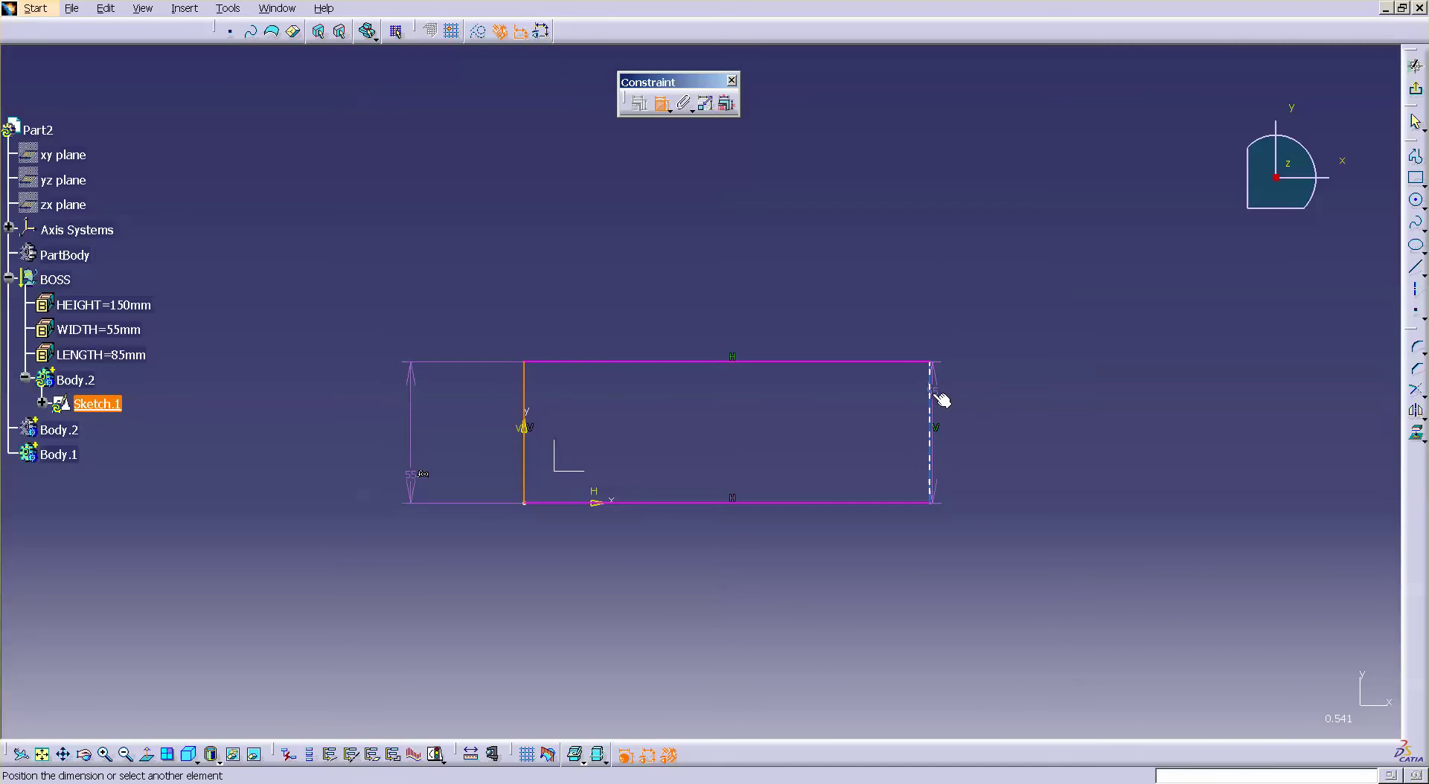
click(940, 399)
click(785, 589)
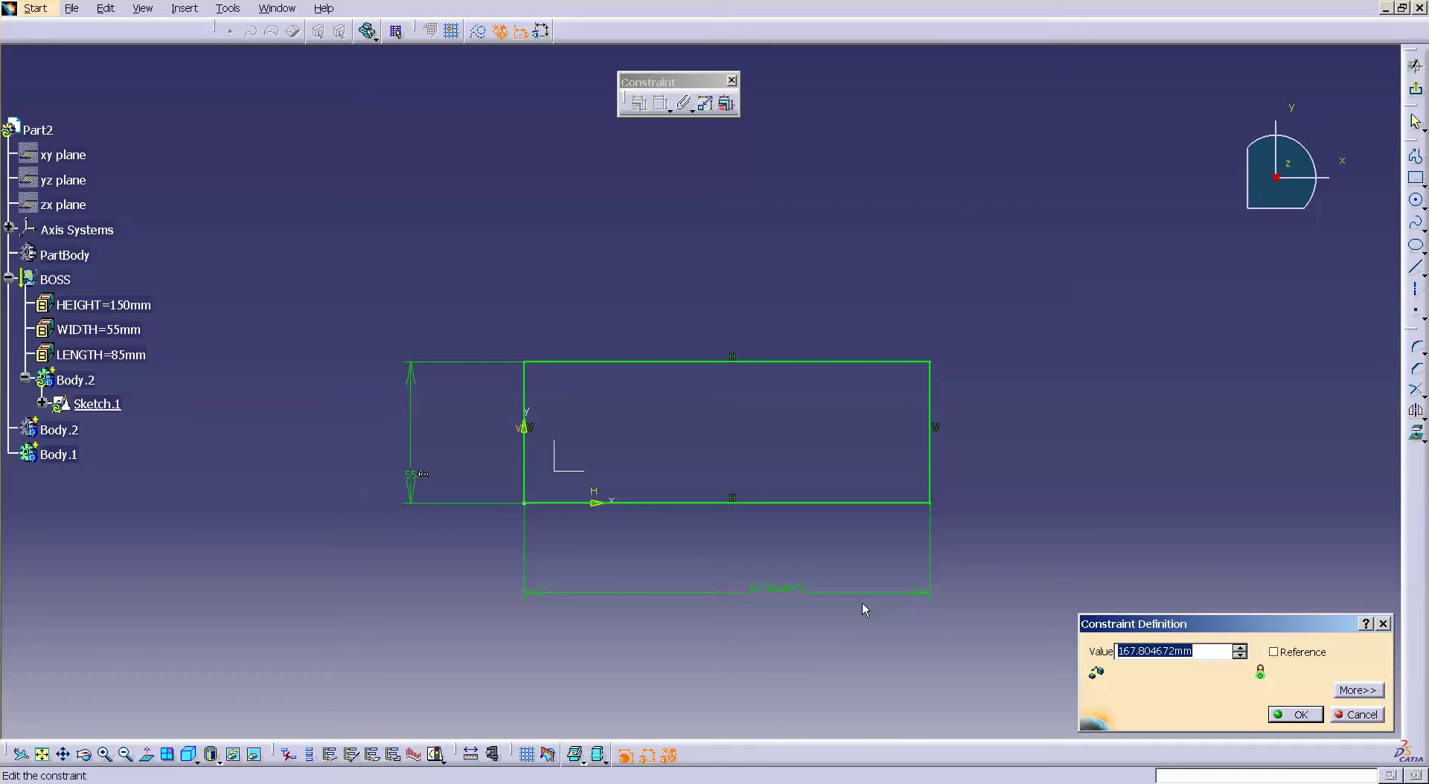
text(=)
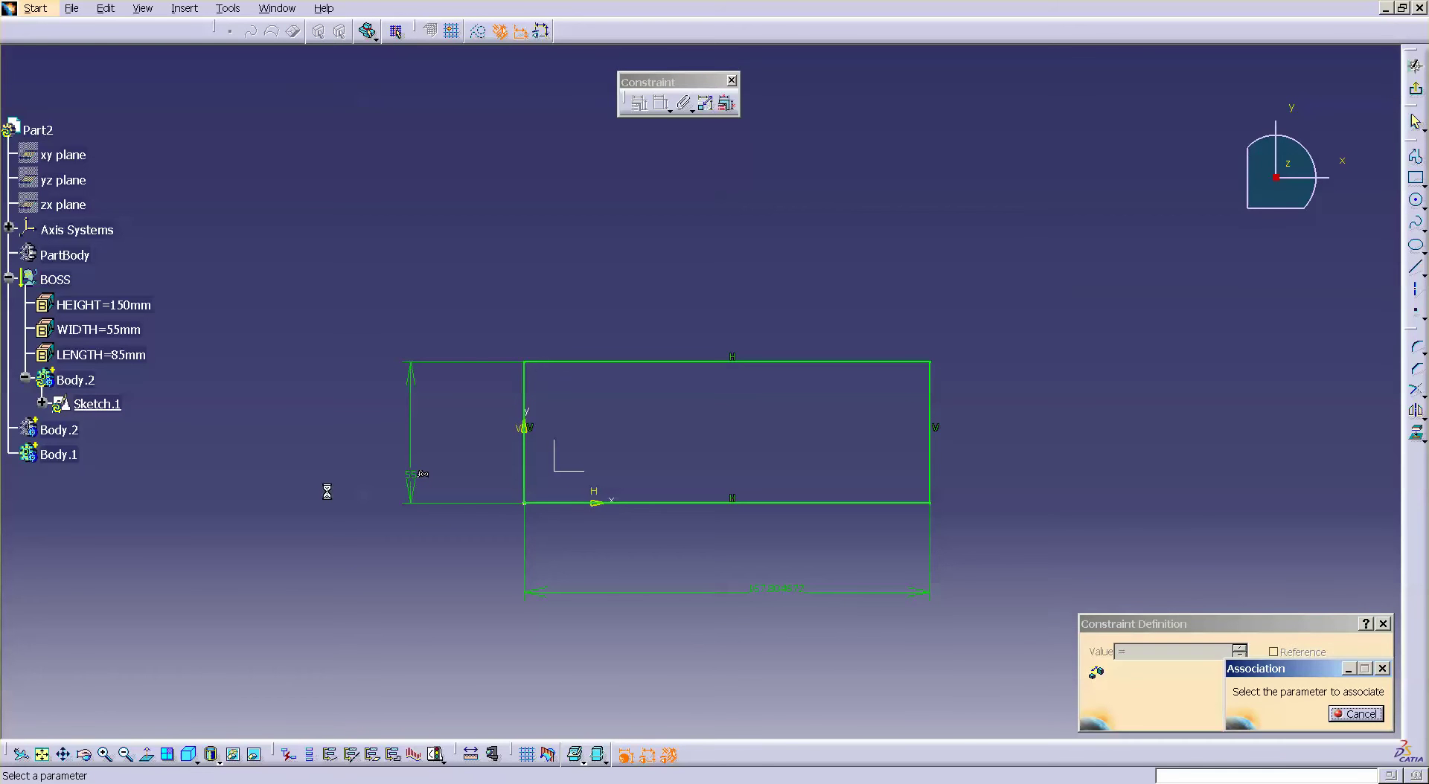
click(126, 355)
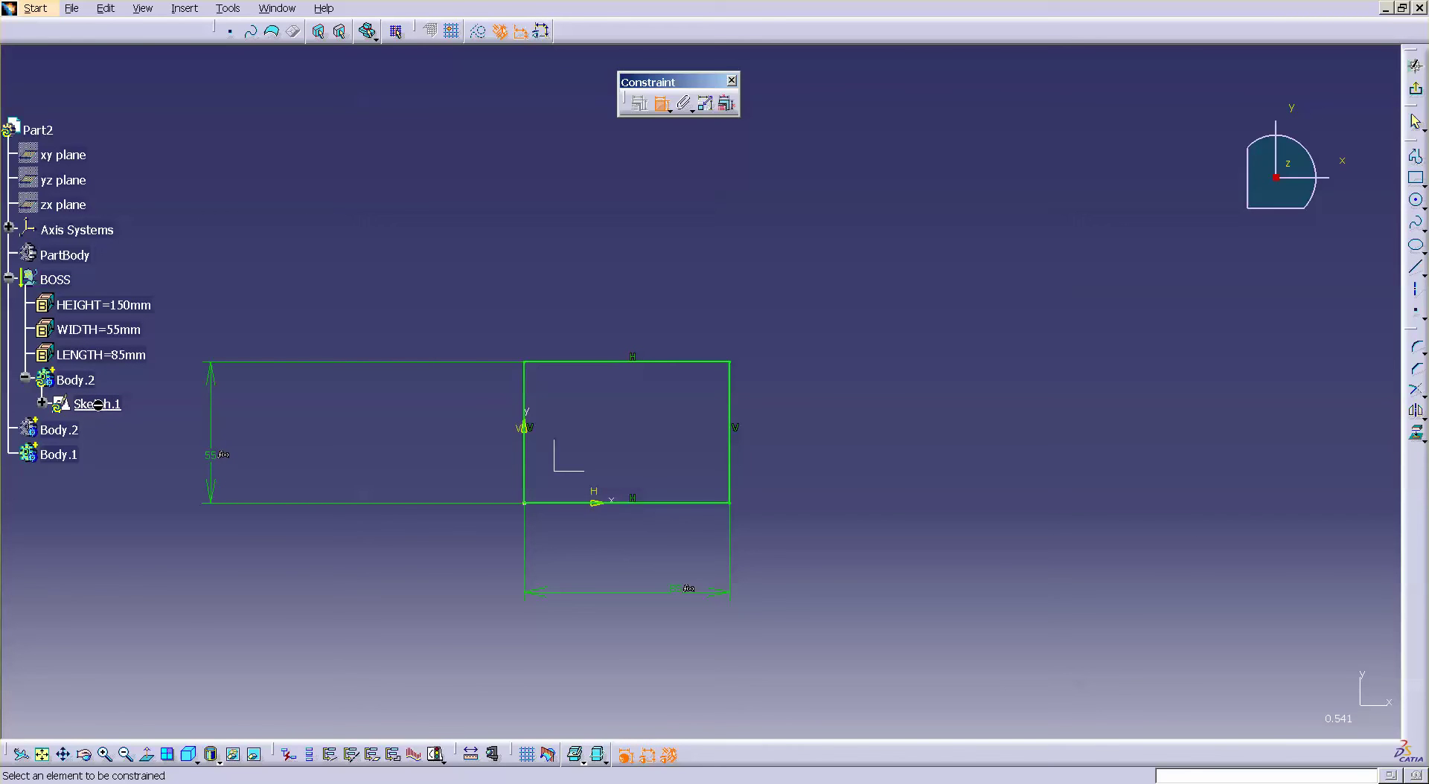
click(1416, 124)
Step: Pad the sketch with its length linked to HEIGHT, creating Pad.1
click(1416, 65)
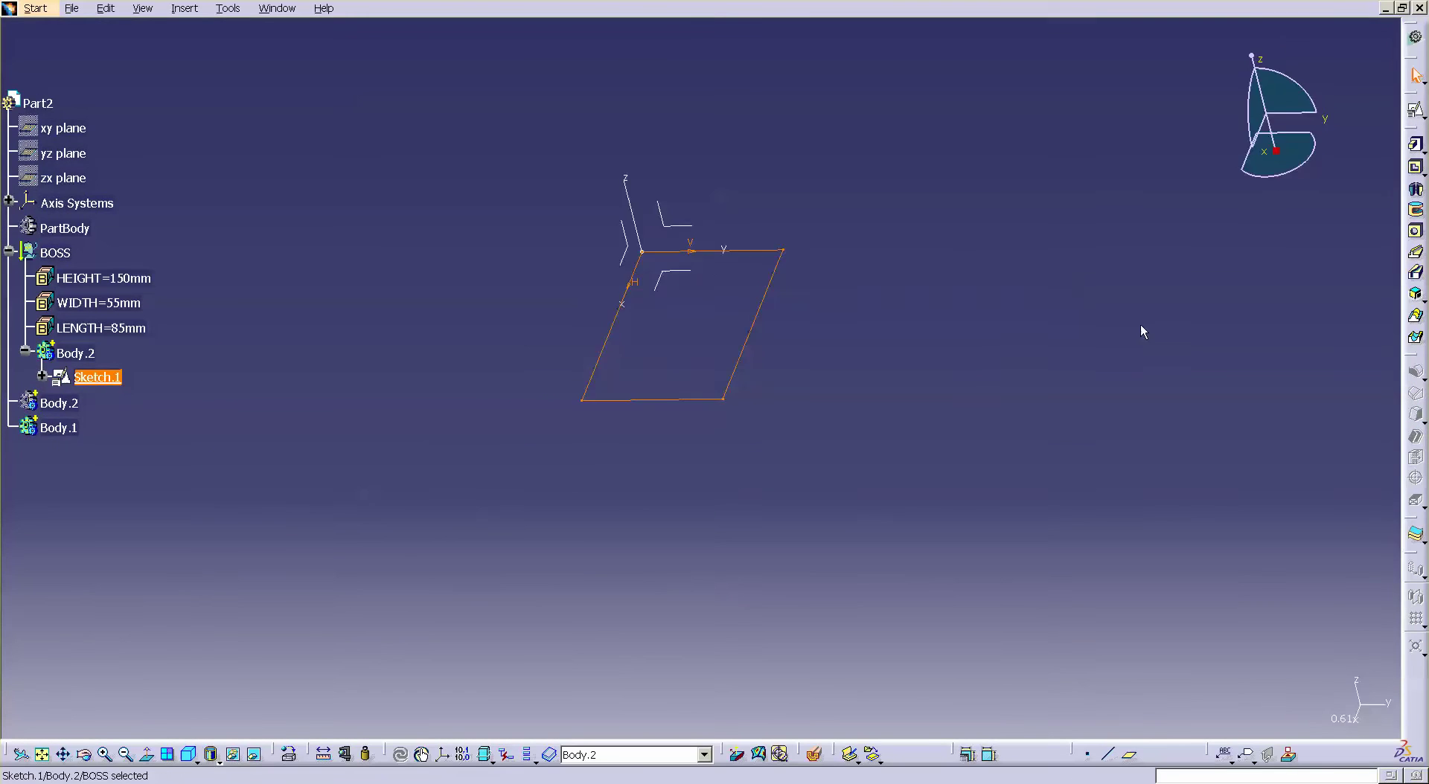
click(1415, 143)
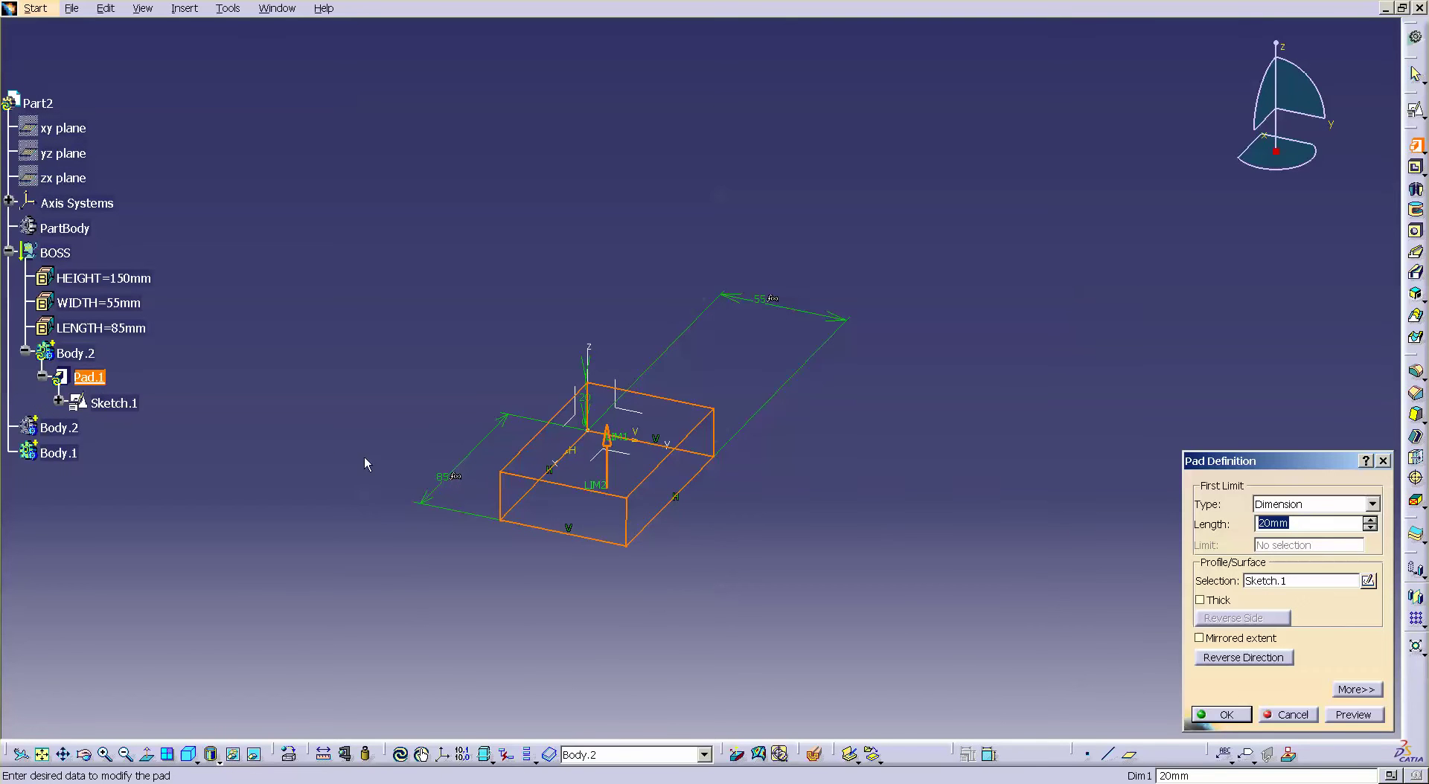
text(=)
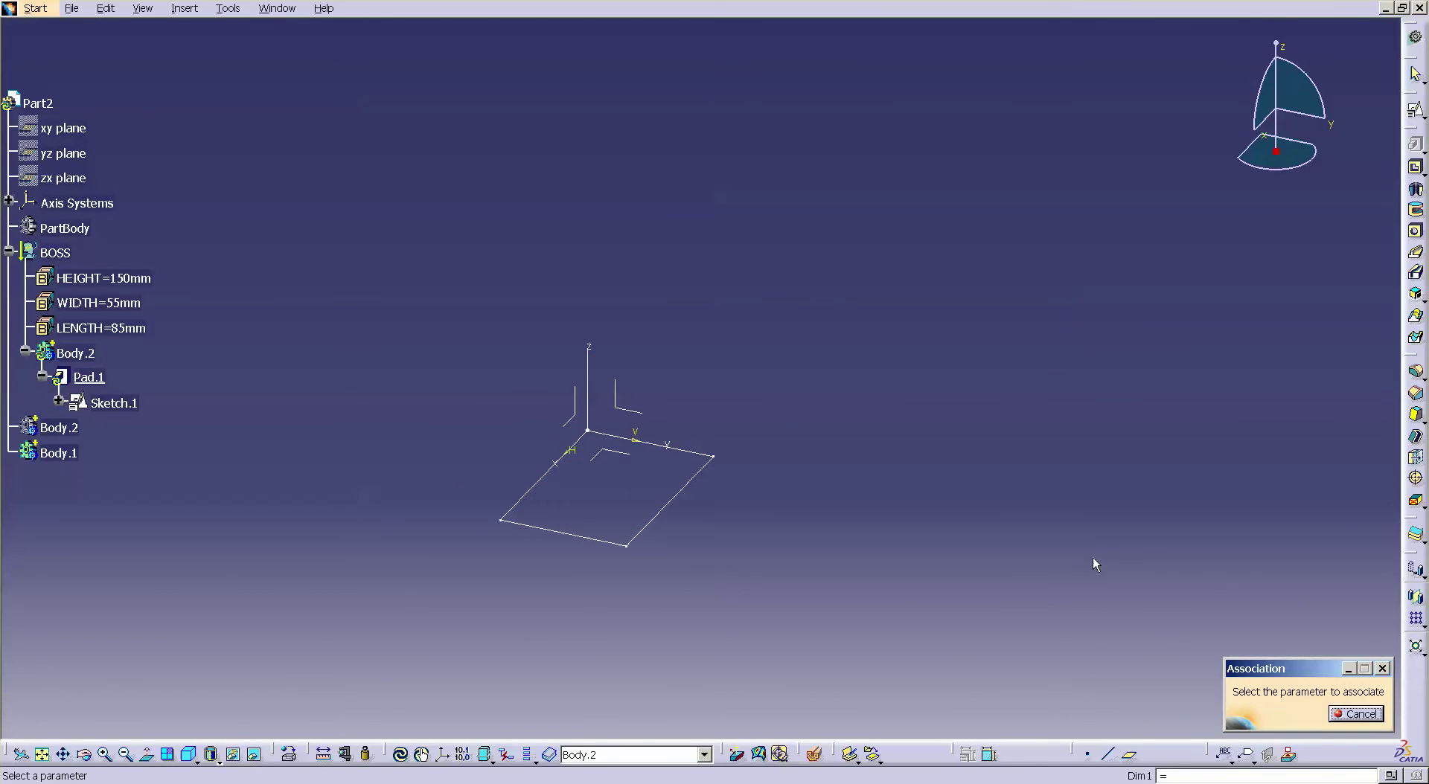
click(146, 279)
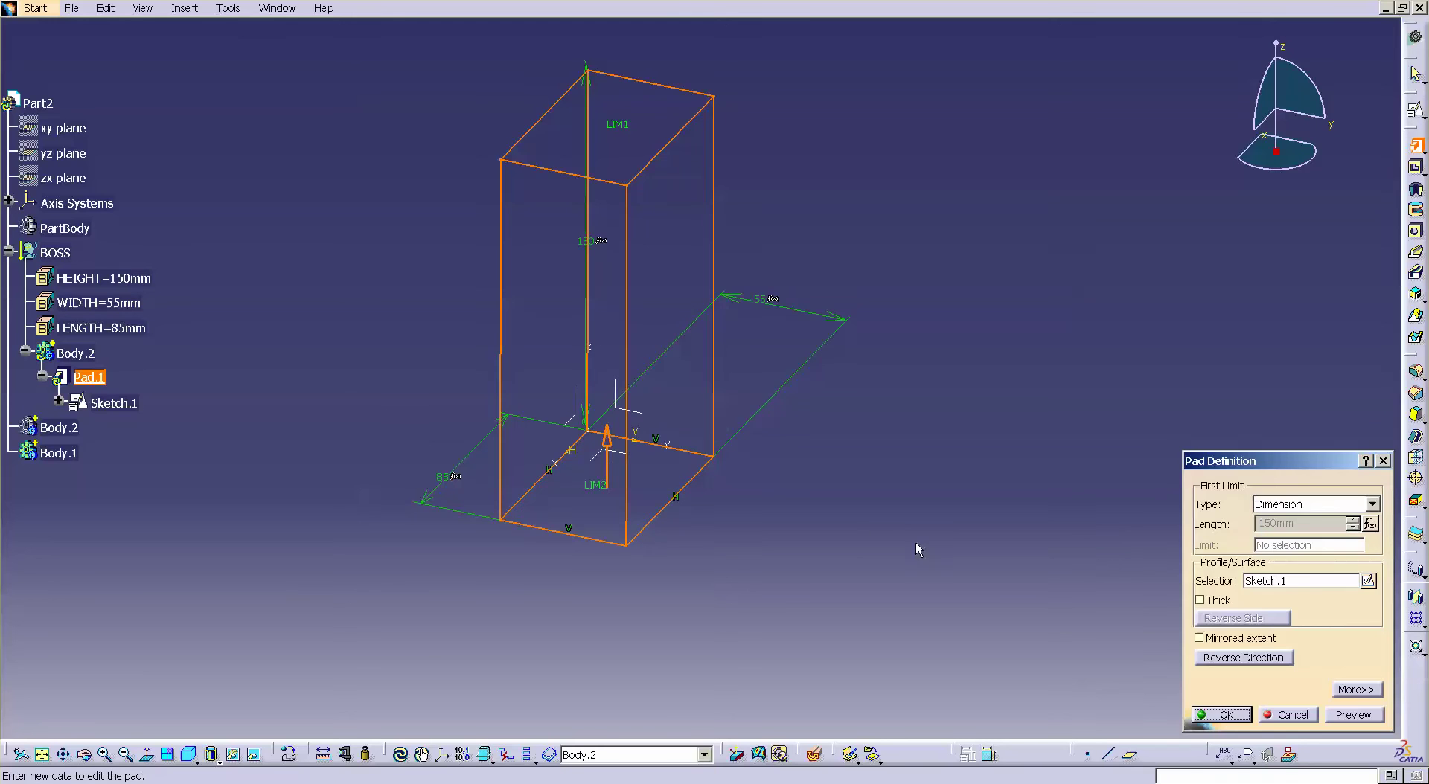
click(1237, 715)
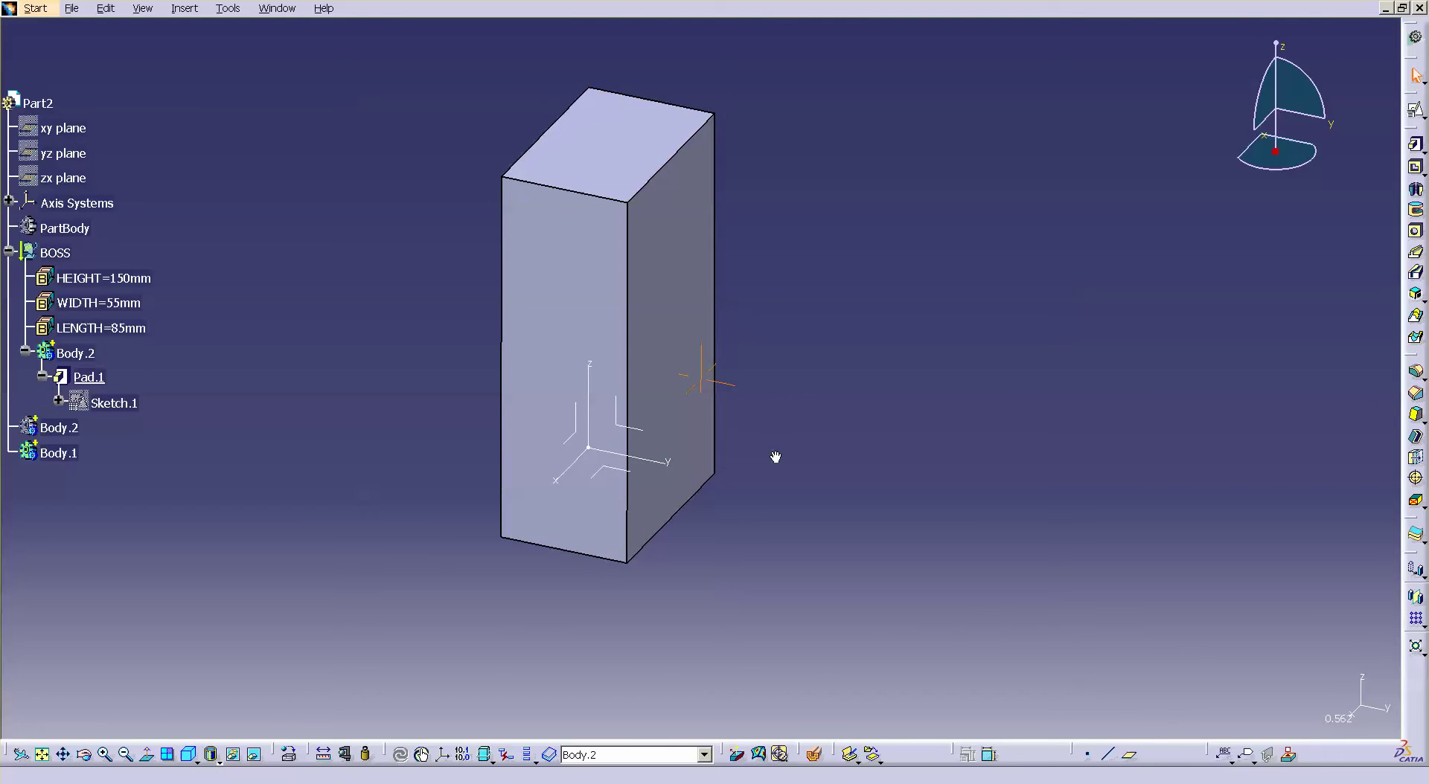
middle_drag(774, 457, 730, 421)
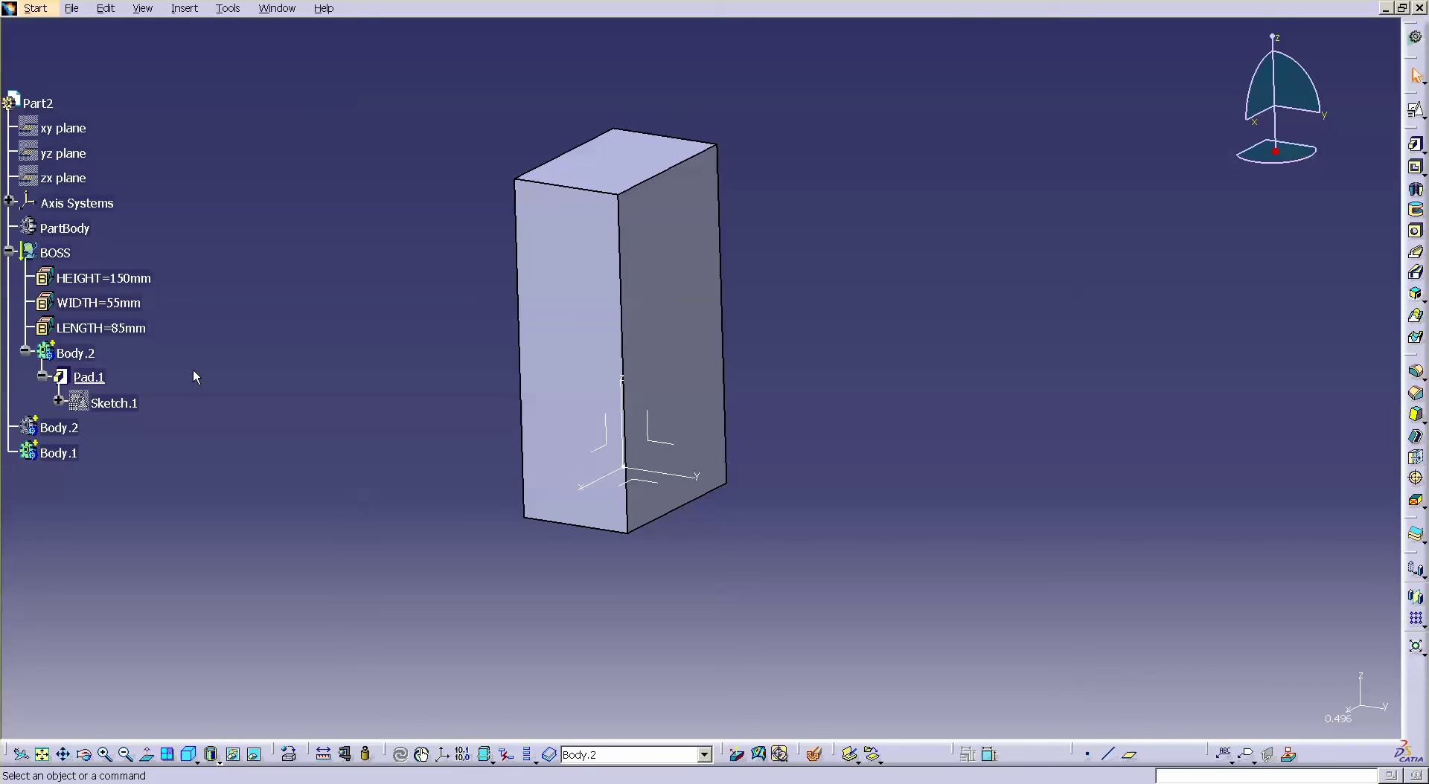
Step: Change HEIGHT to 200mm so the block updates taller
double_click(147, 278)
text(200)
key(Return)
click(283, 443)
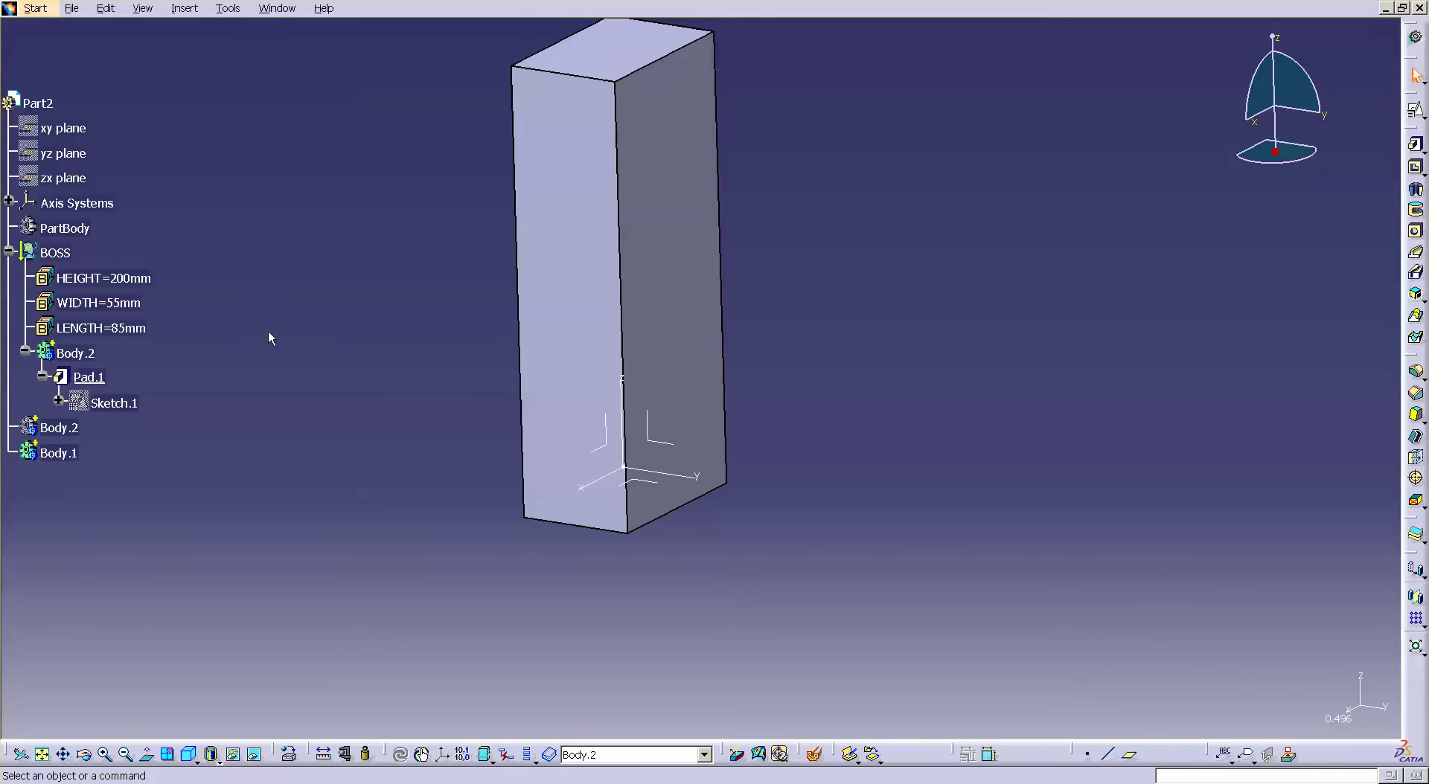
click(131, 329)
Step: Make BOSS the work object and add length parameter FILLET_RAD = 10mm to it
right_click(131, 332)
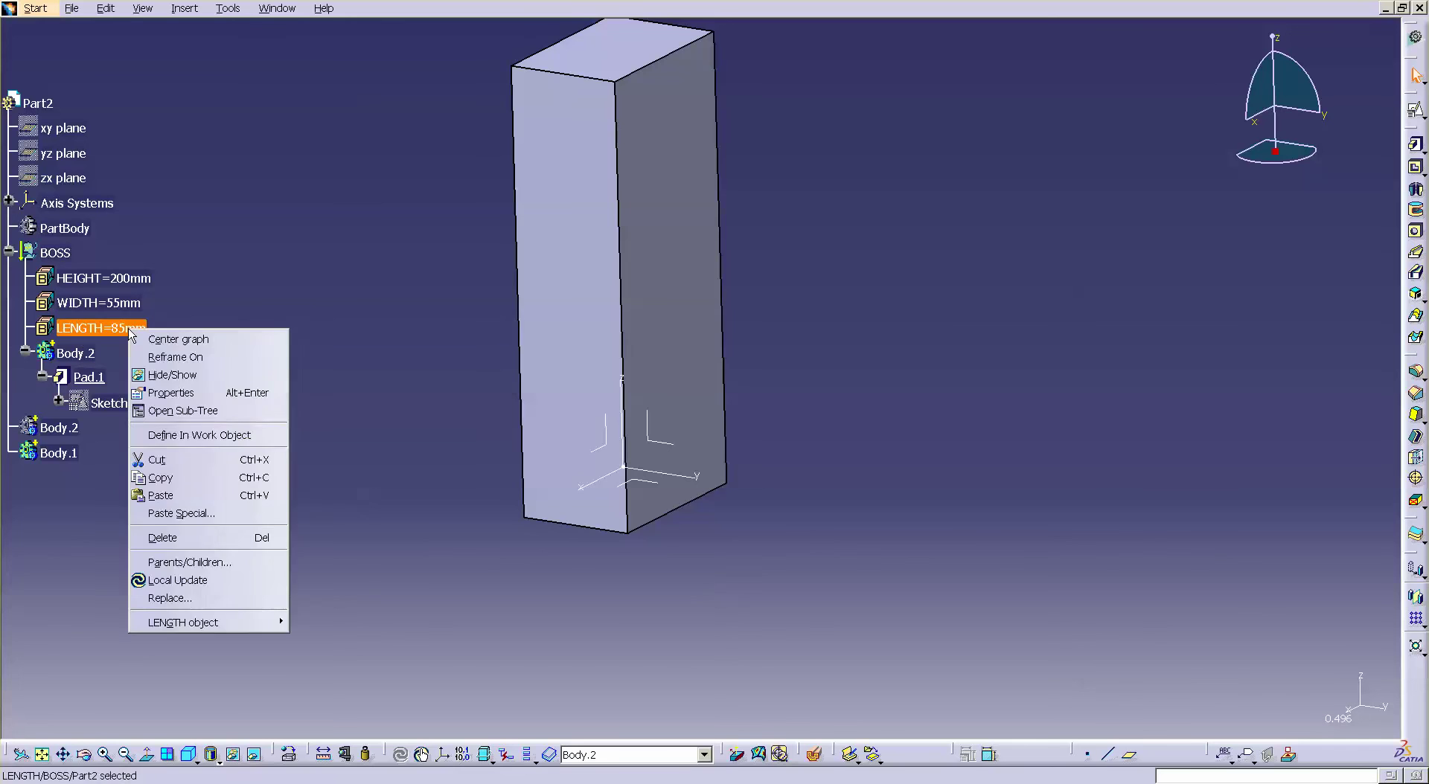
click(200, 435)
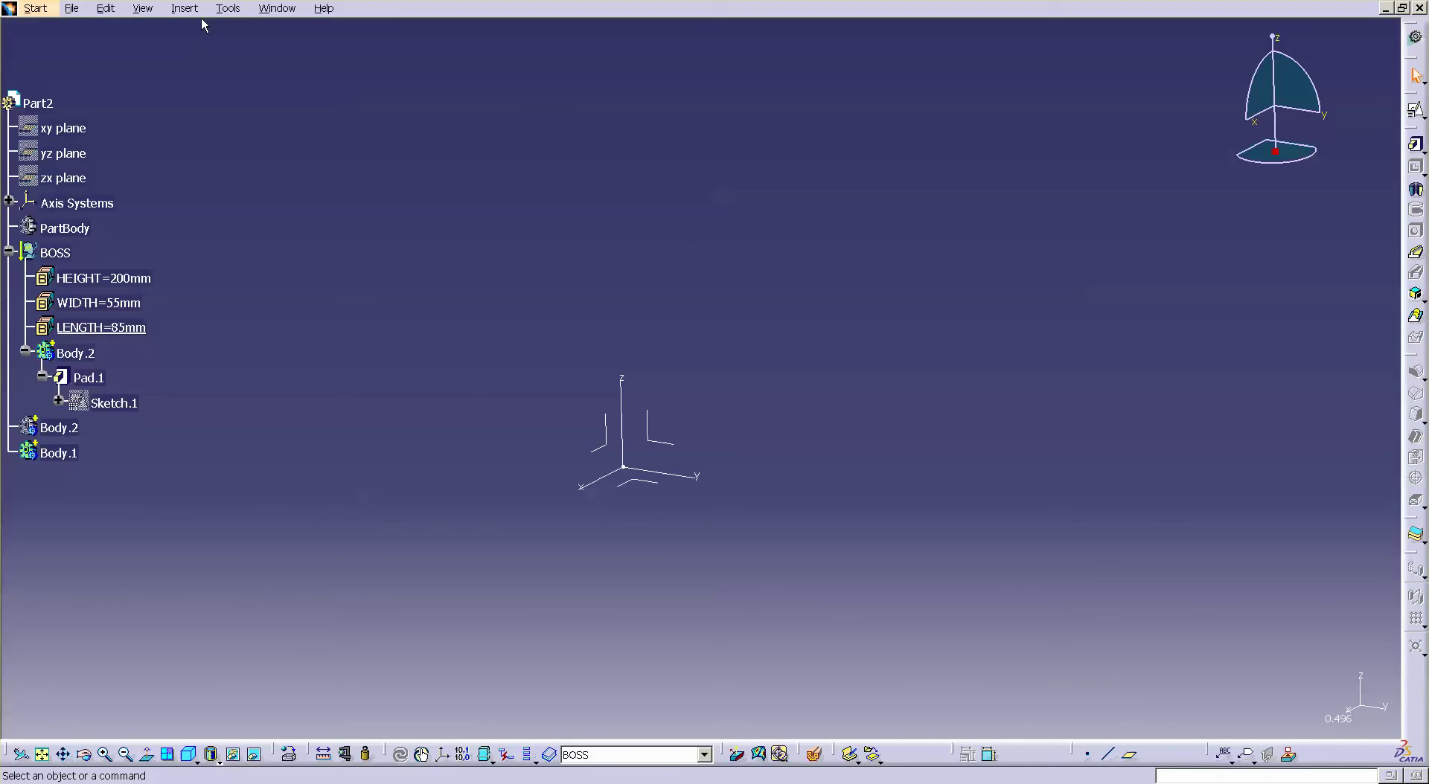
click(228, 8)
click(242, 29)
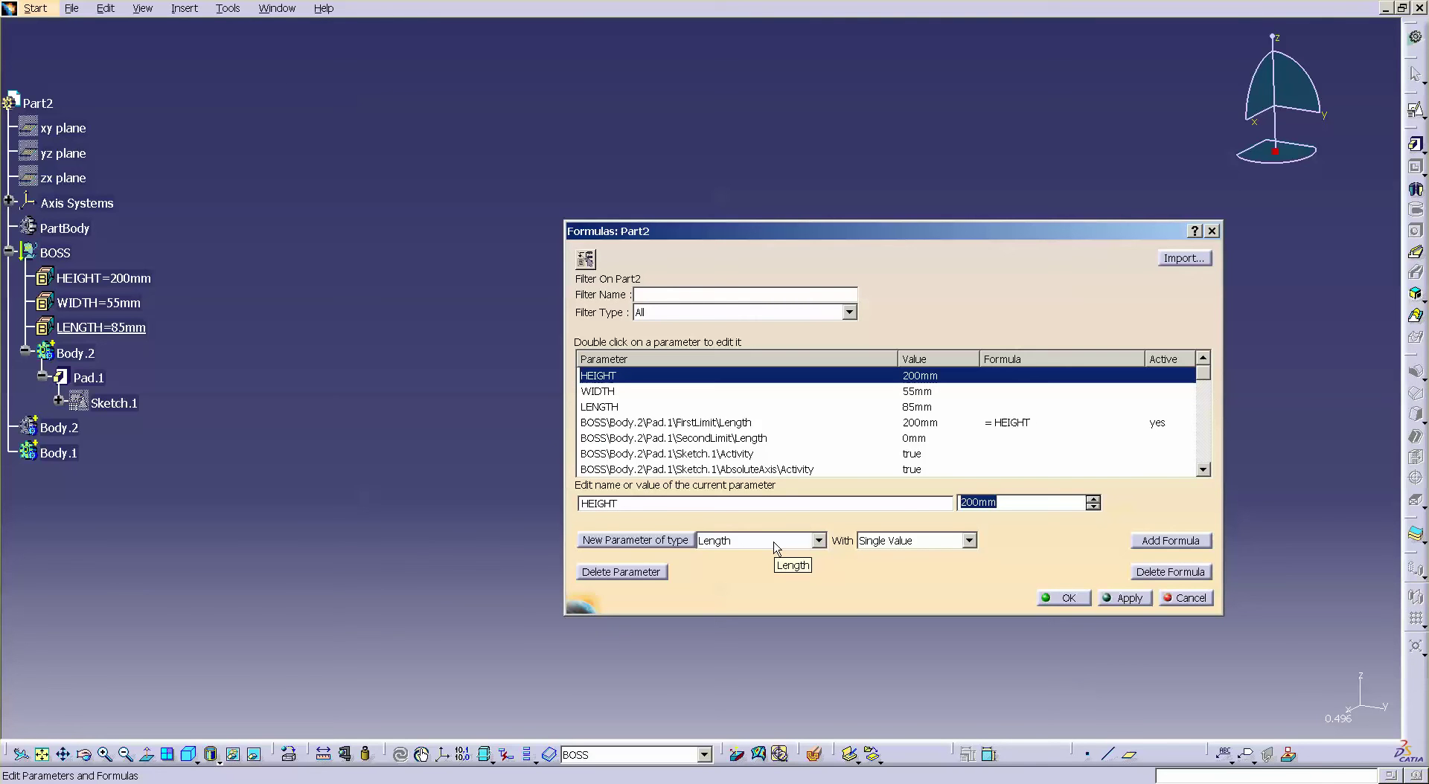
click(669, 541)
click(861, 425)
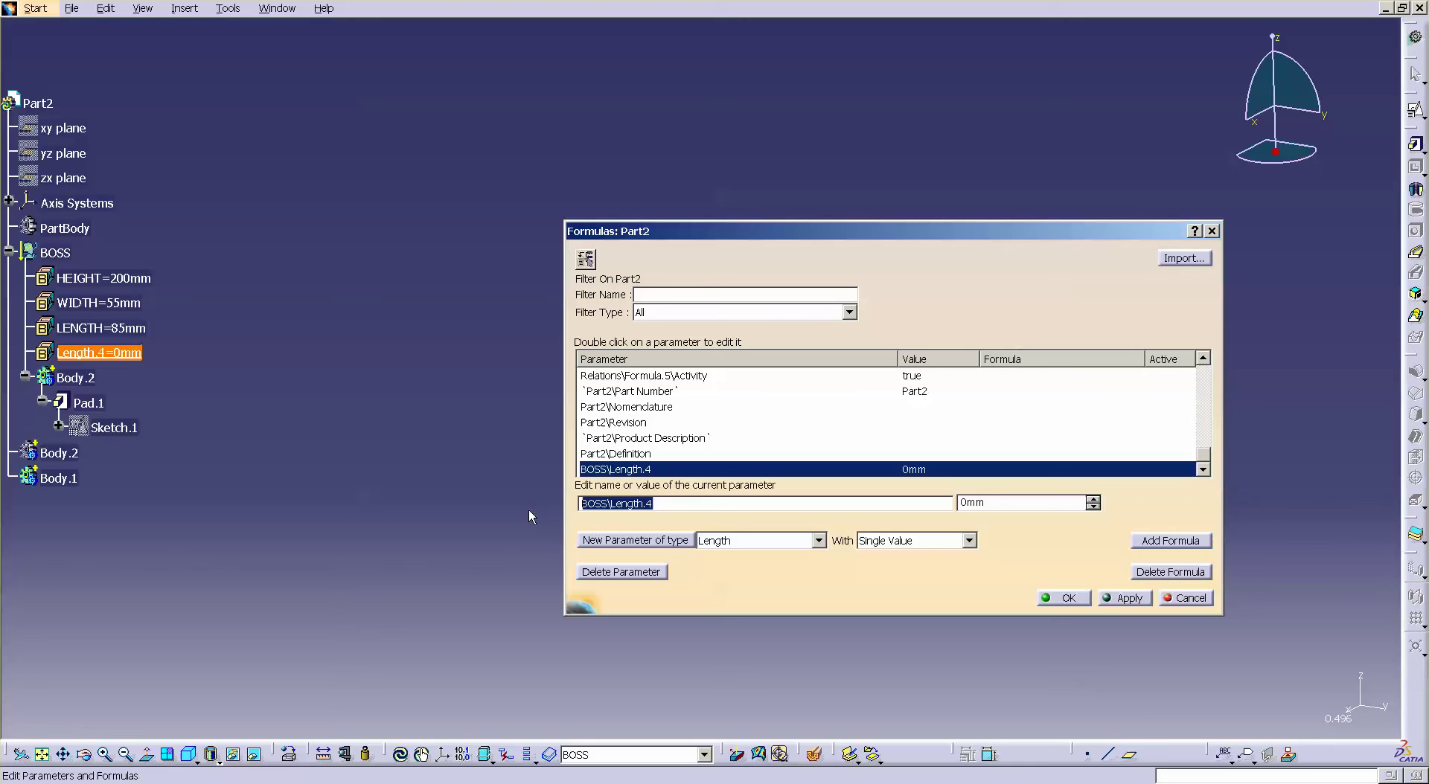
text(FILLET_RAD)
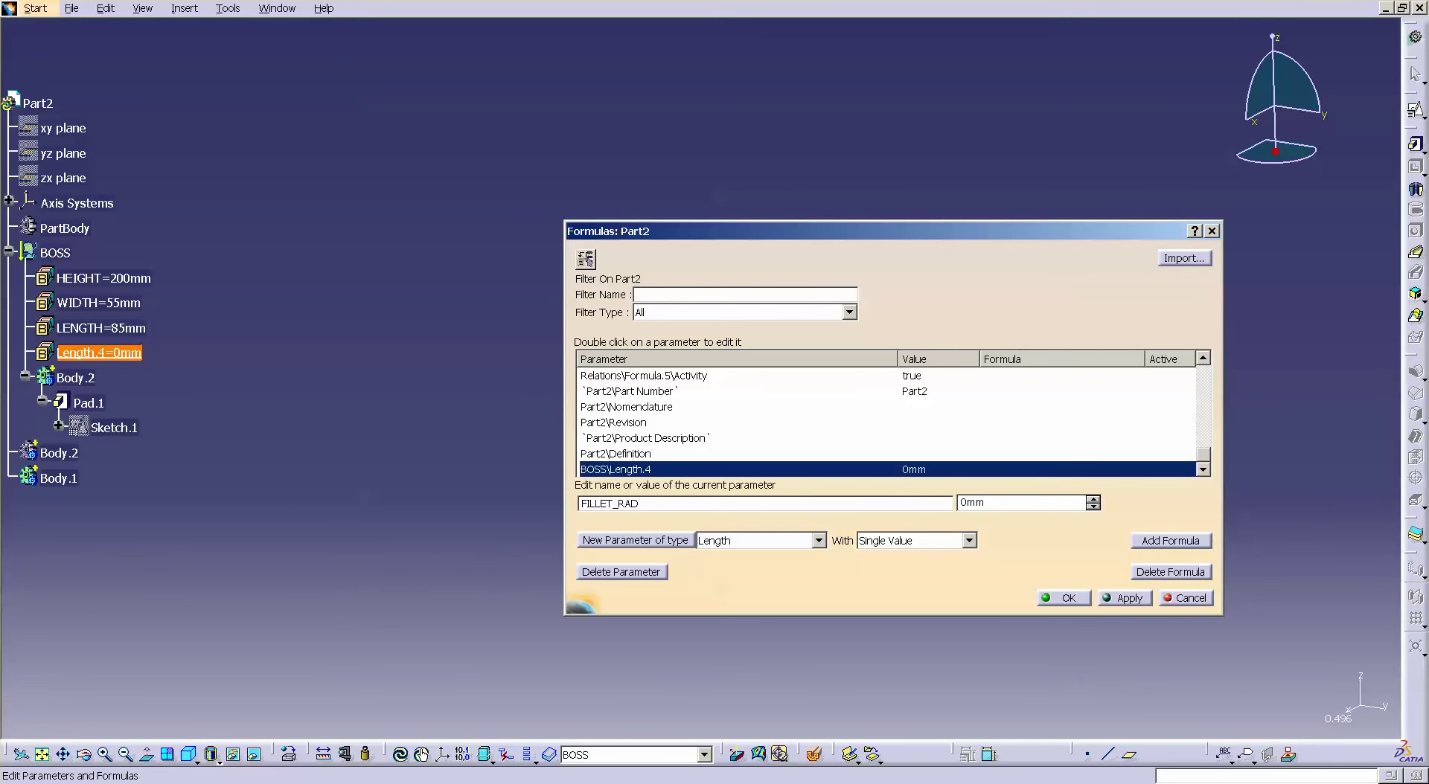
key(Tab)
text(1)
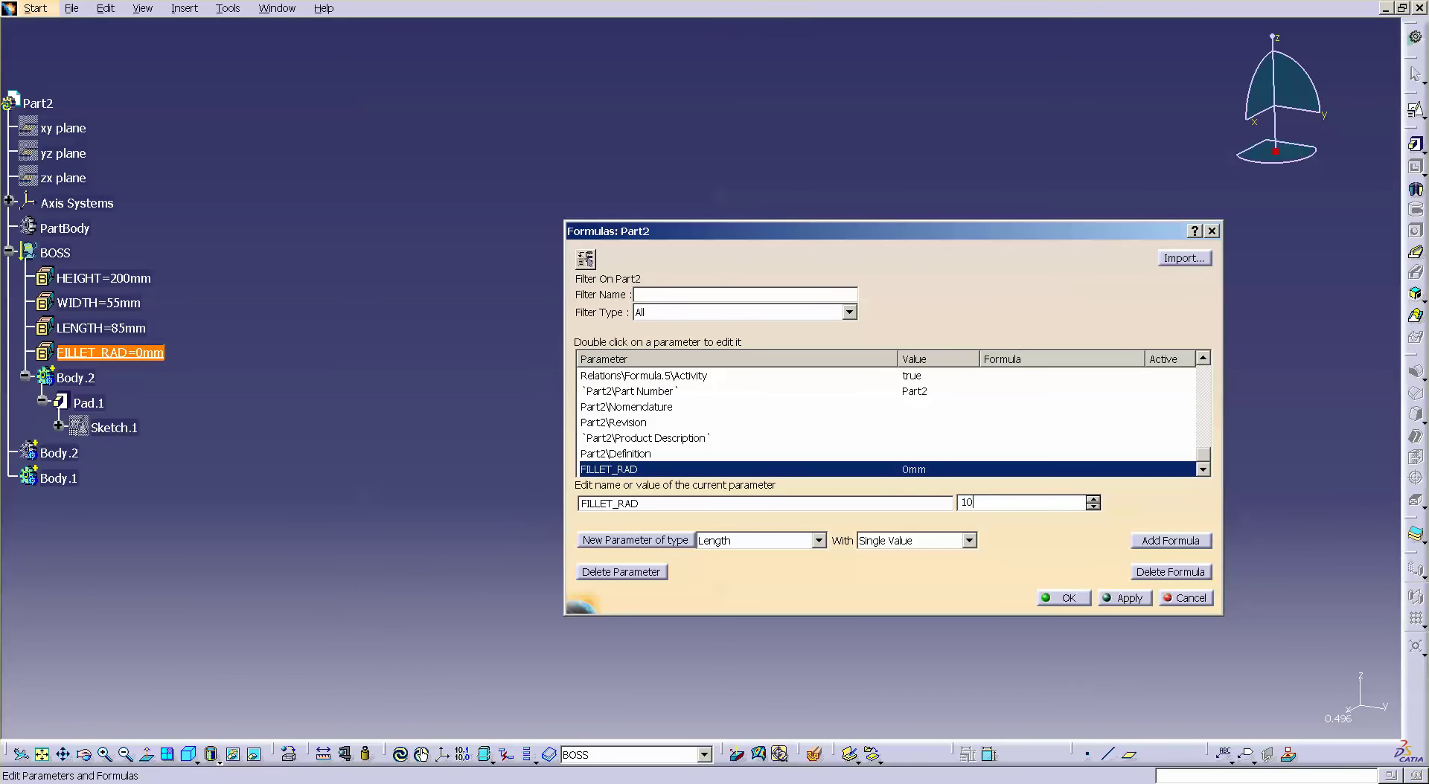
key(Return)
click(1062, 603)
Step: Make Pad.1 the work object and select the block's four vertical edges for an edge fillet
right_click(89, 405)
click(156, 512)
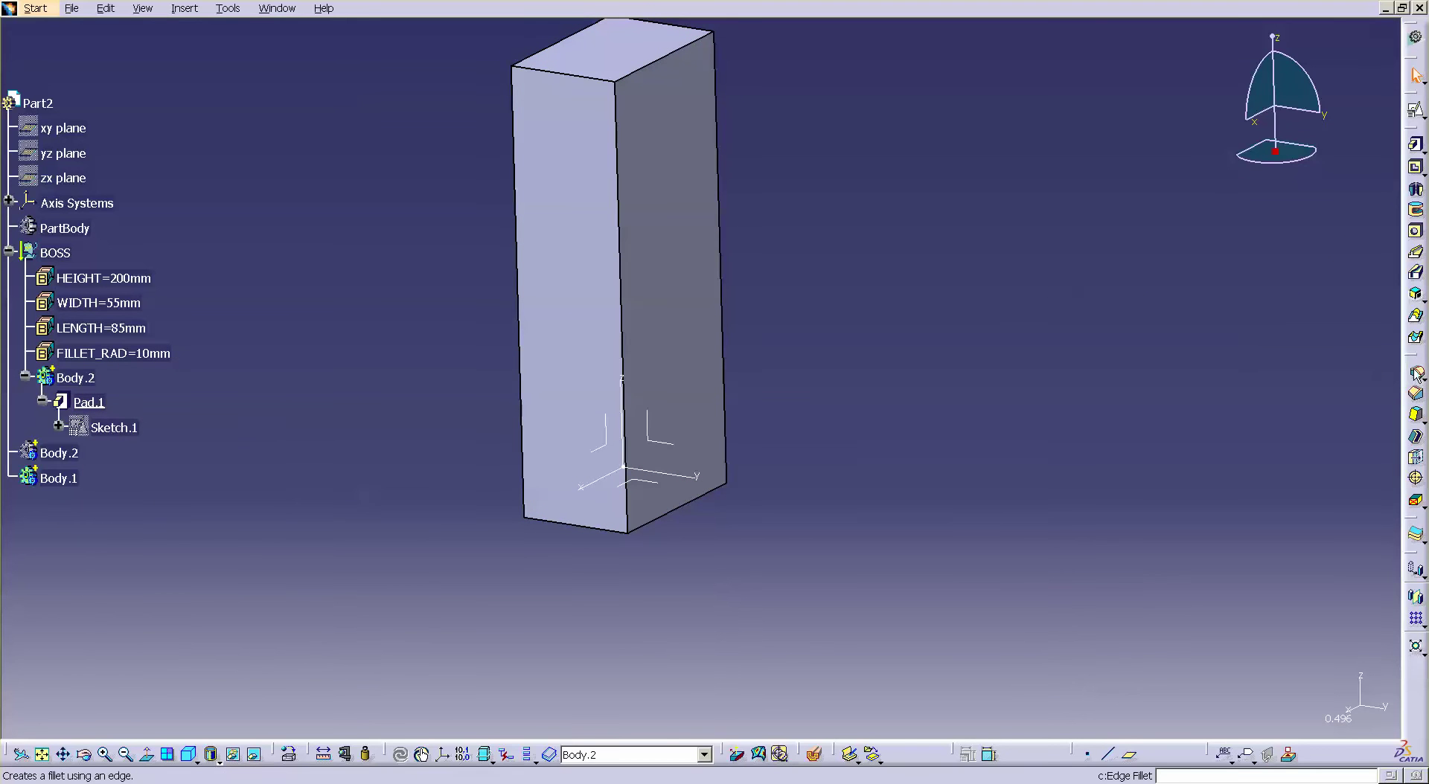
click(1417, 372)
click(624, 319)
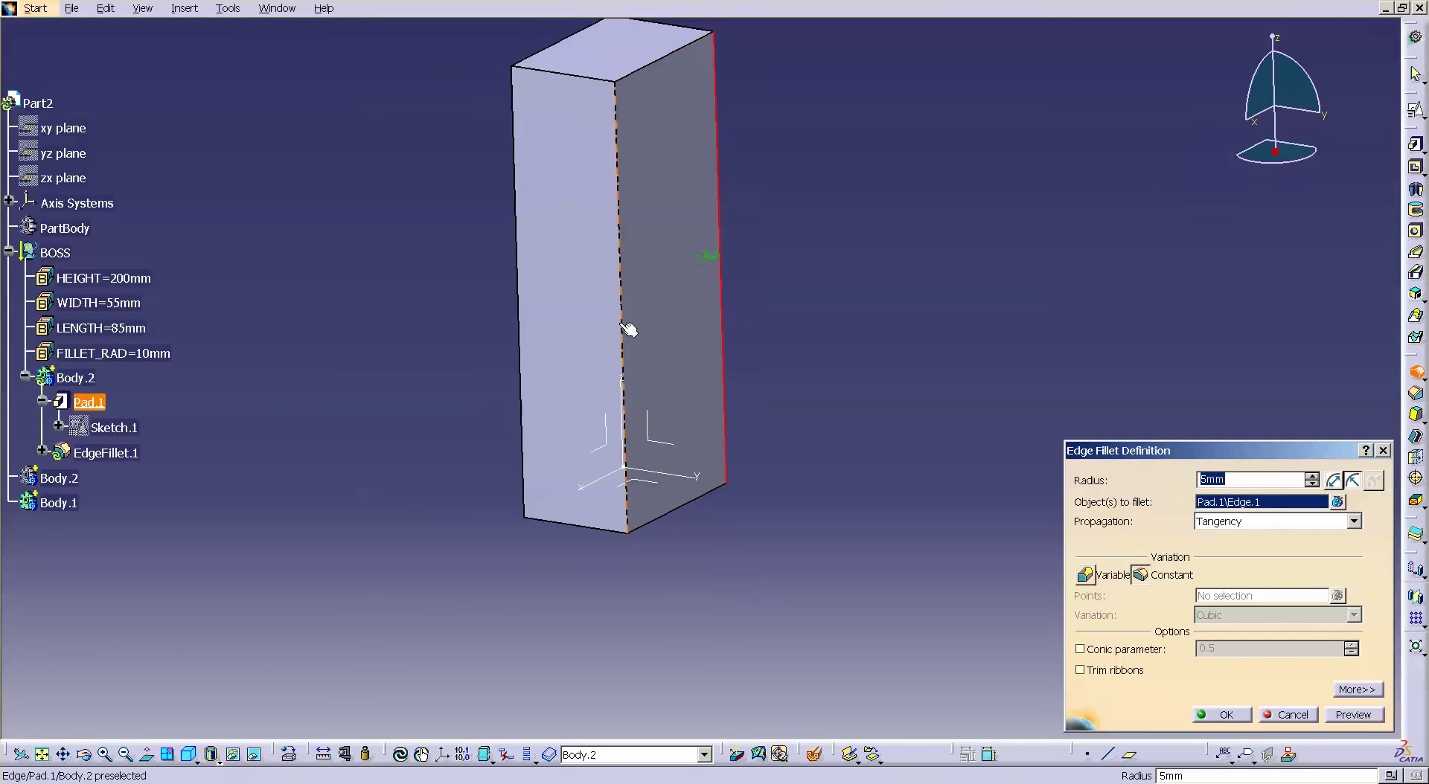
click(625, 328)
click(517, 321)
middle_drag(517, 321, 509, 335)
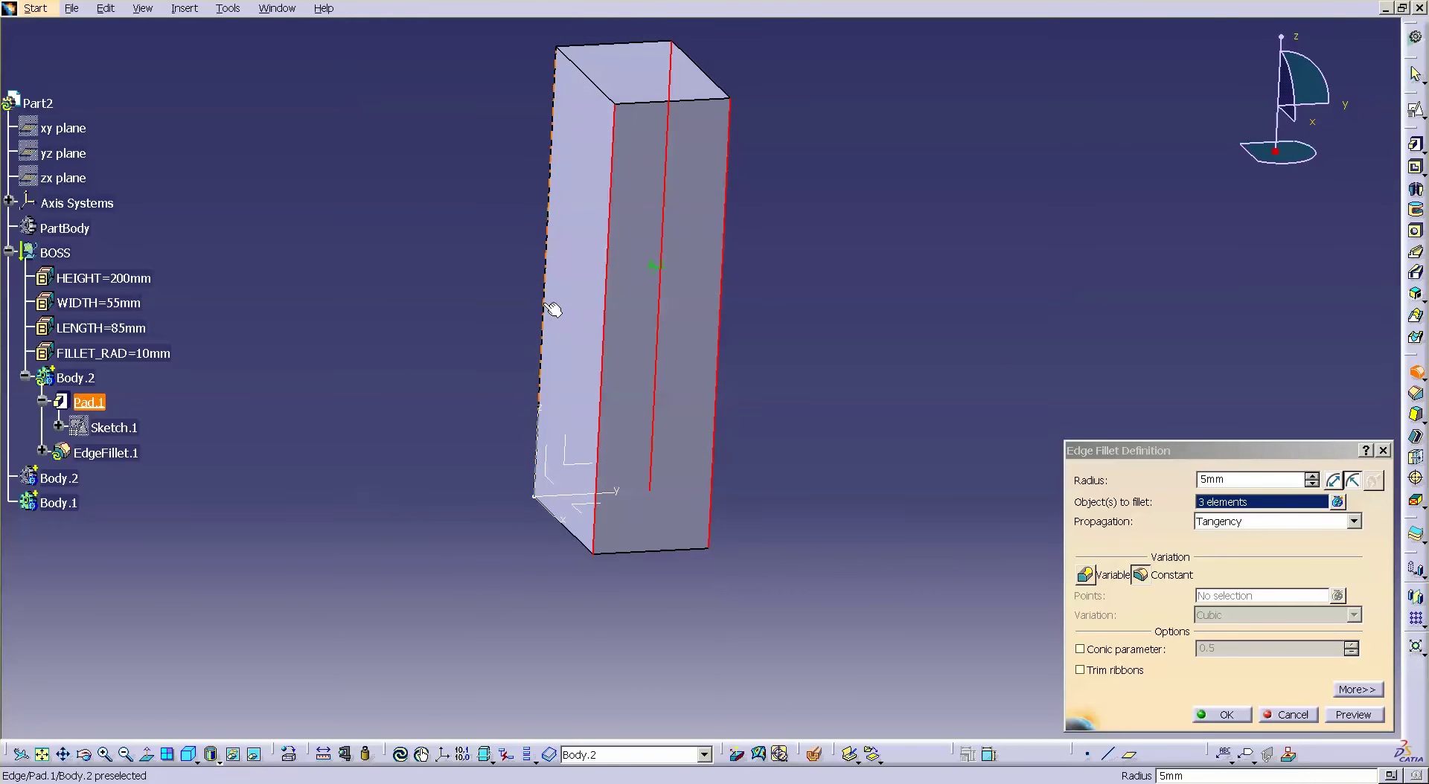
click(539, 312)
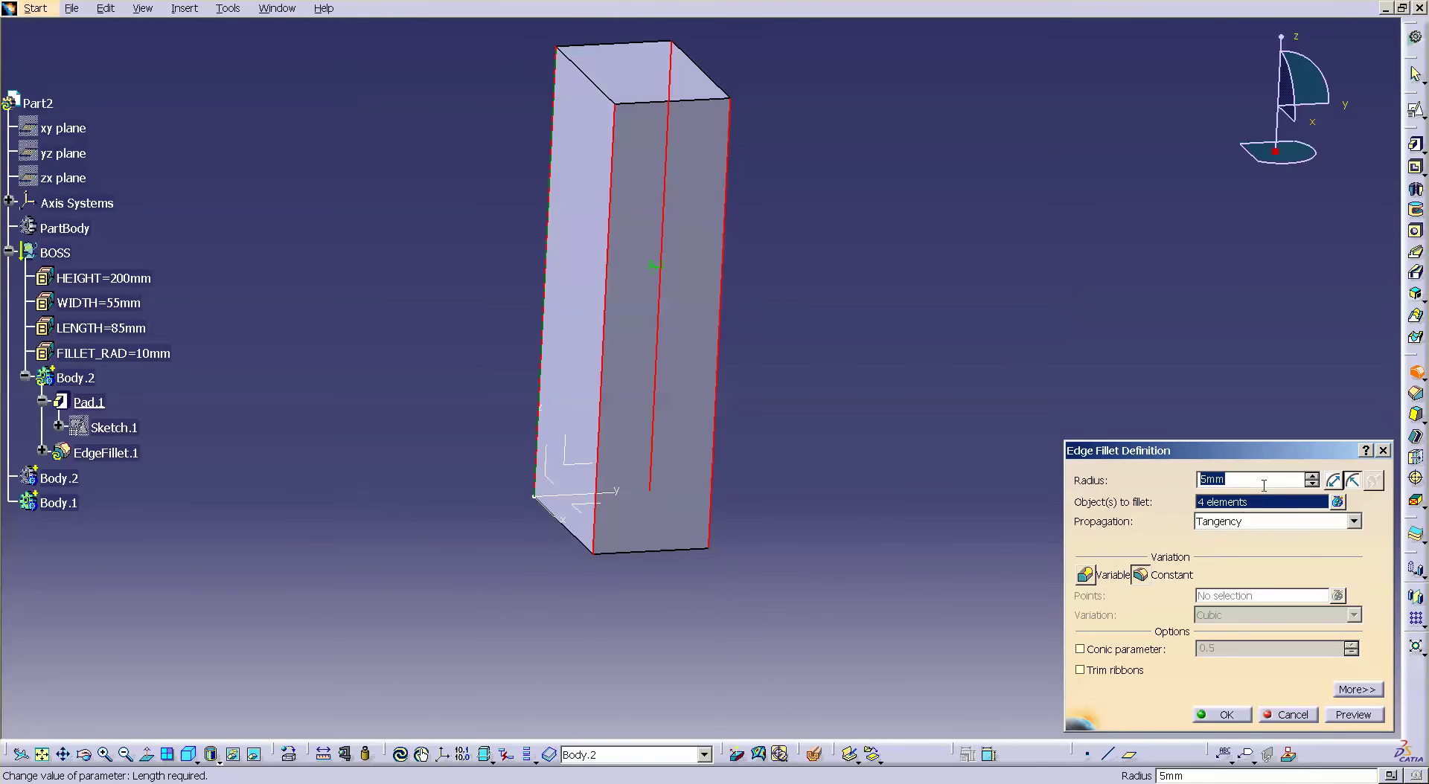
Step: Link the fillet radius to FILLET_RAD and create EdgeFillet.1
text(=)
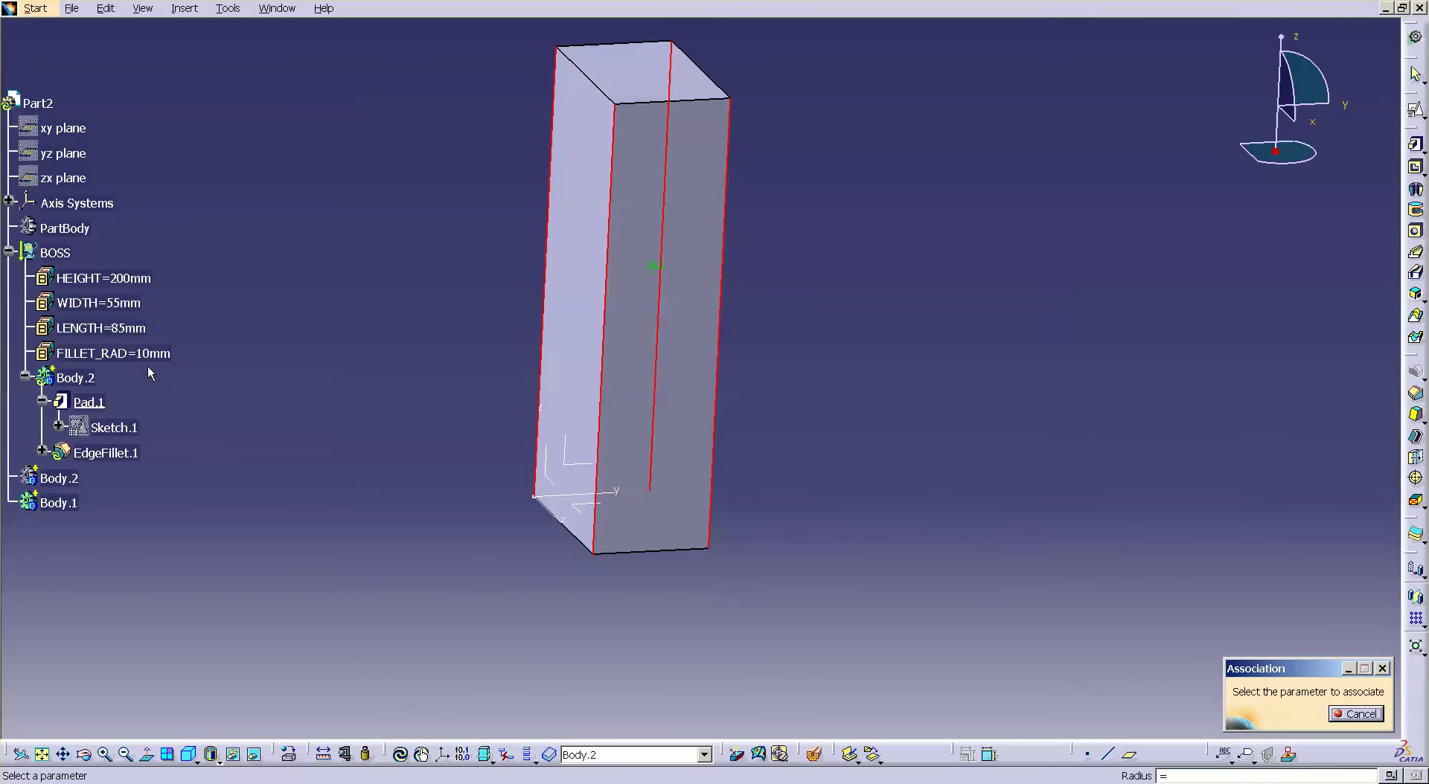
click(147, 356)
click(1232, 716)
click(918, 579)
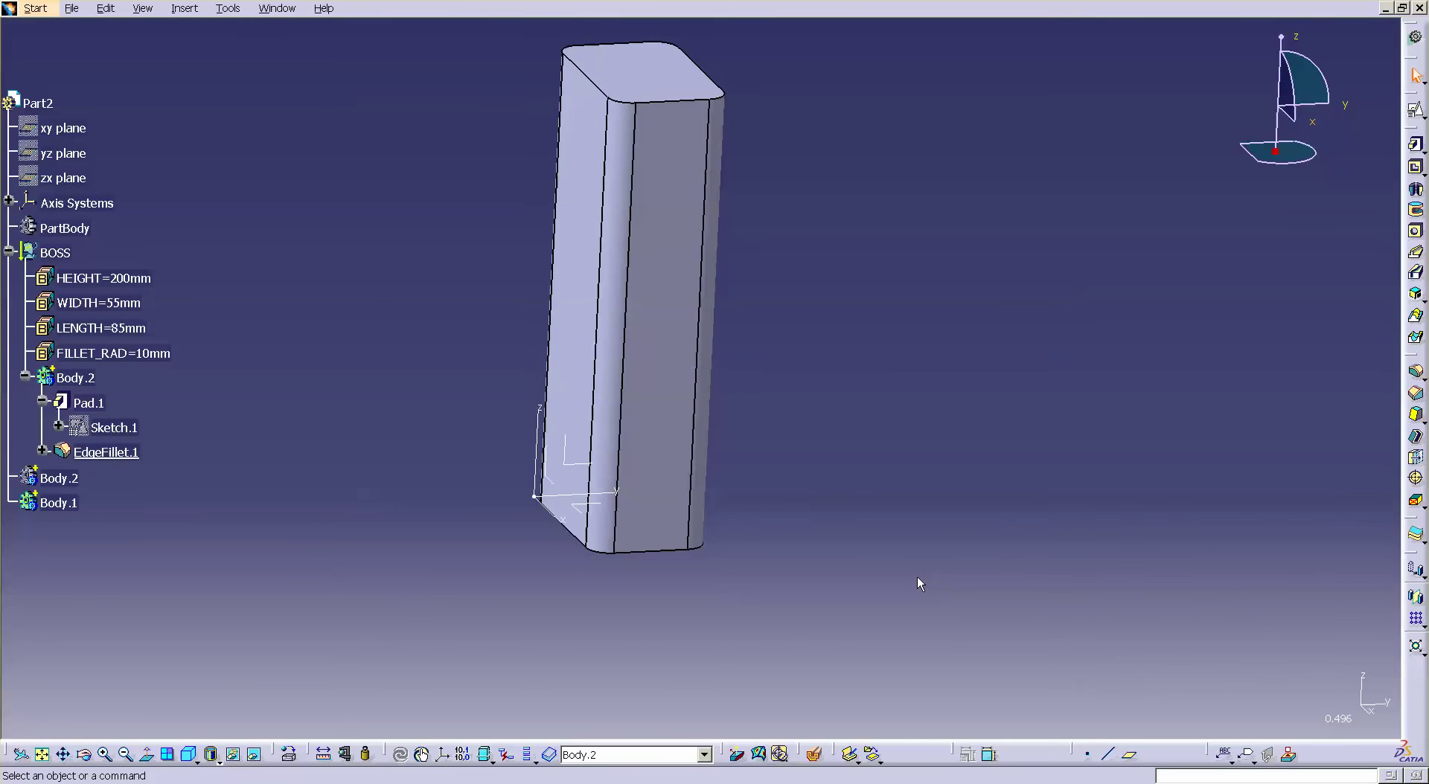
Step: Make BOSS the work object and add an Angle parameter DRAFT = 5deg to it
right_click(147, 358)
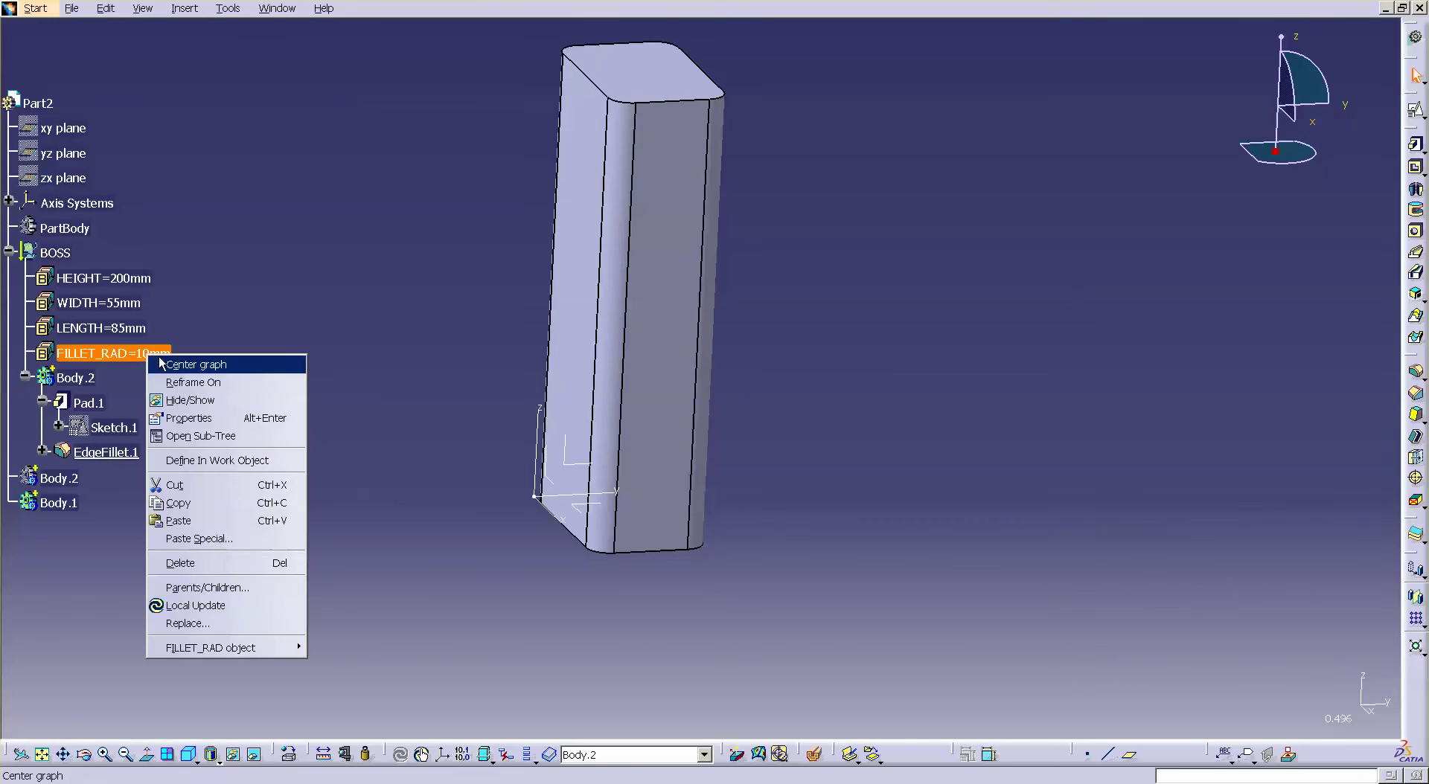
click(230, 462)
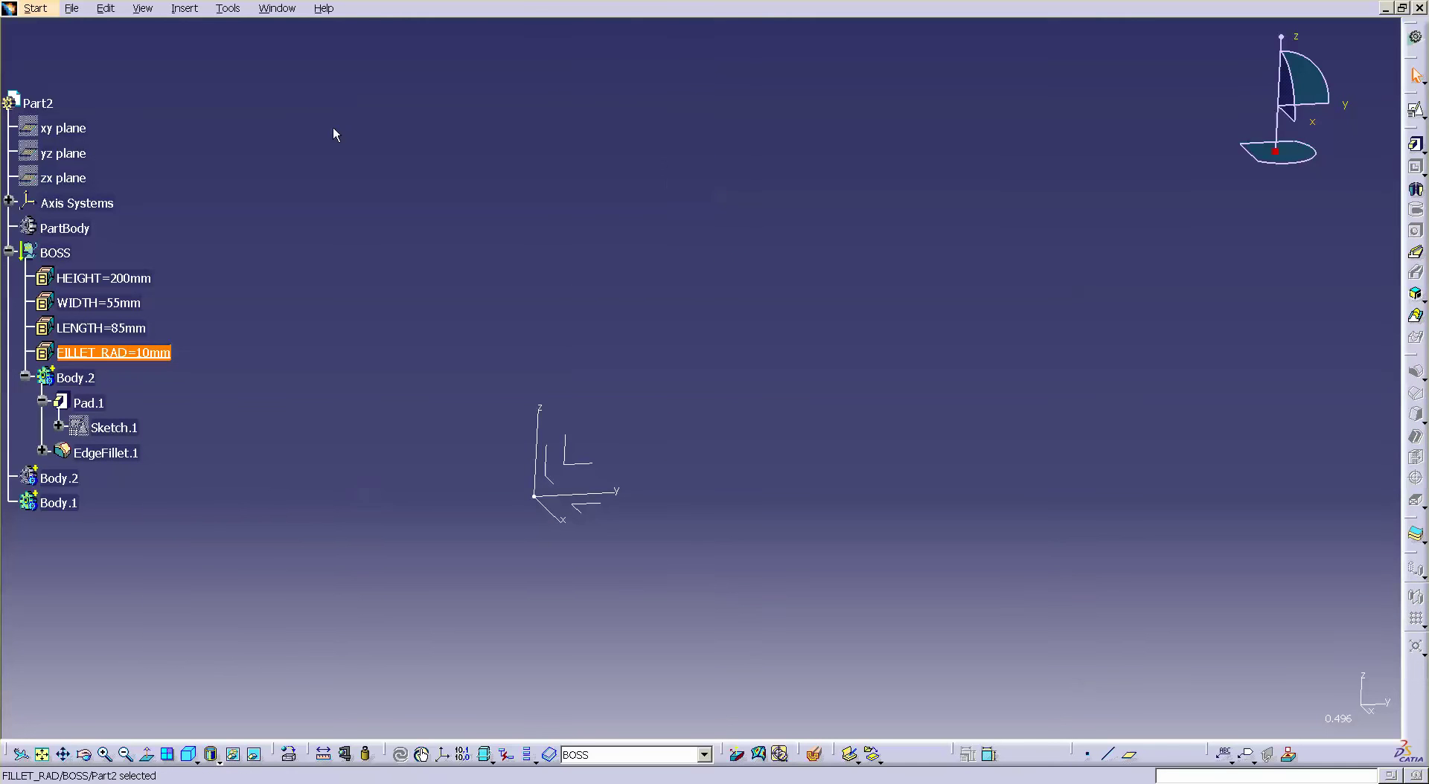
click(232, 11)
click(269, 28)
click(819, 540)
click(720, 222)
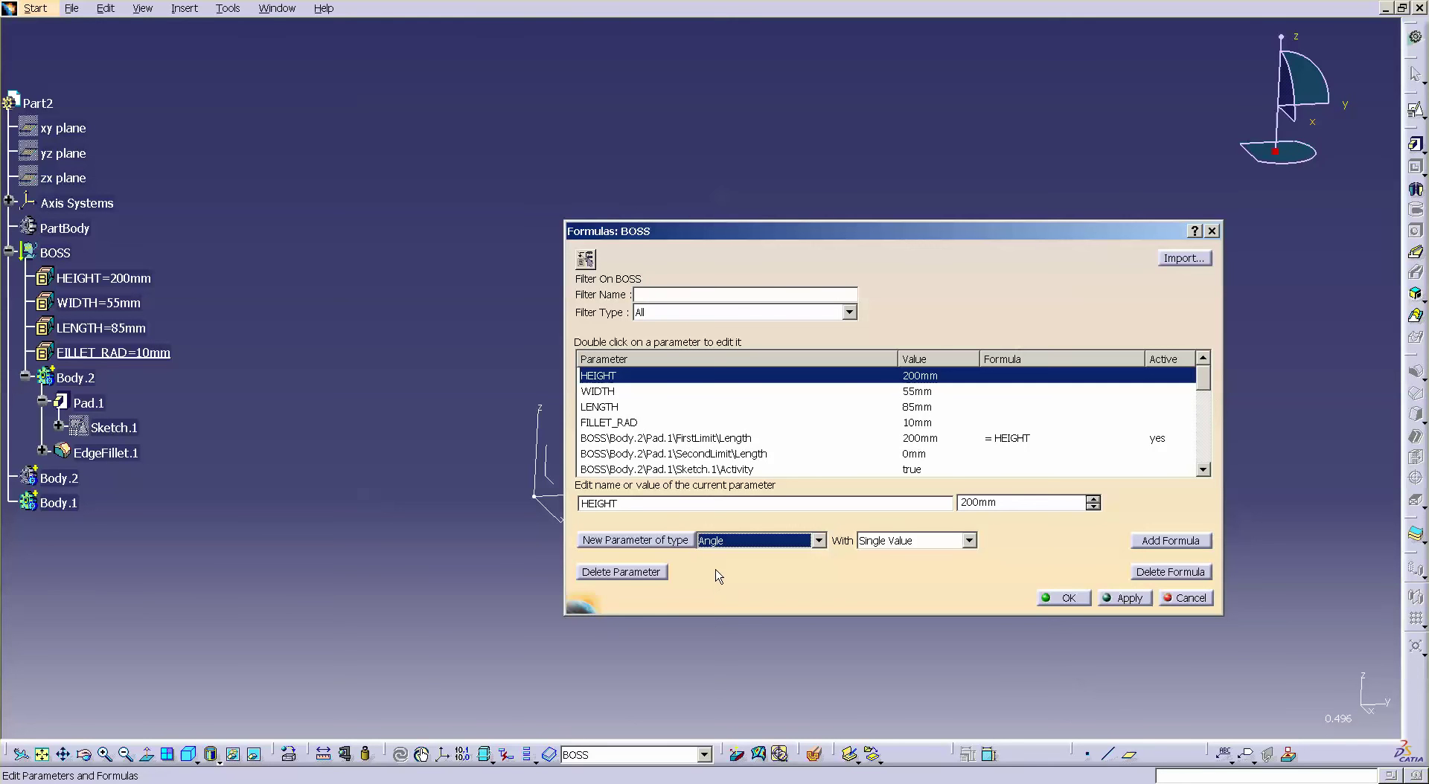
click(675, 542)
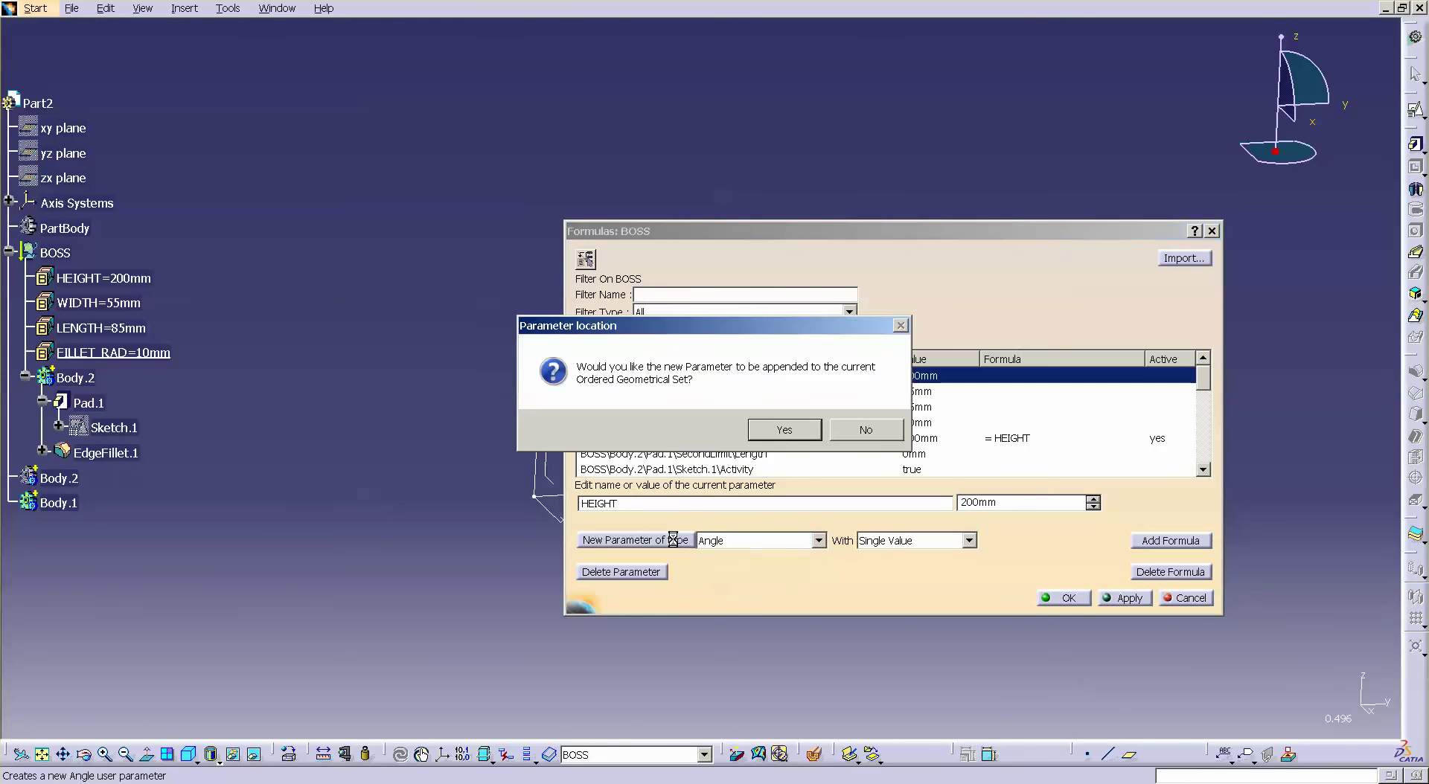
click(781, 430)
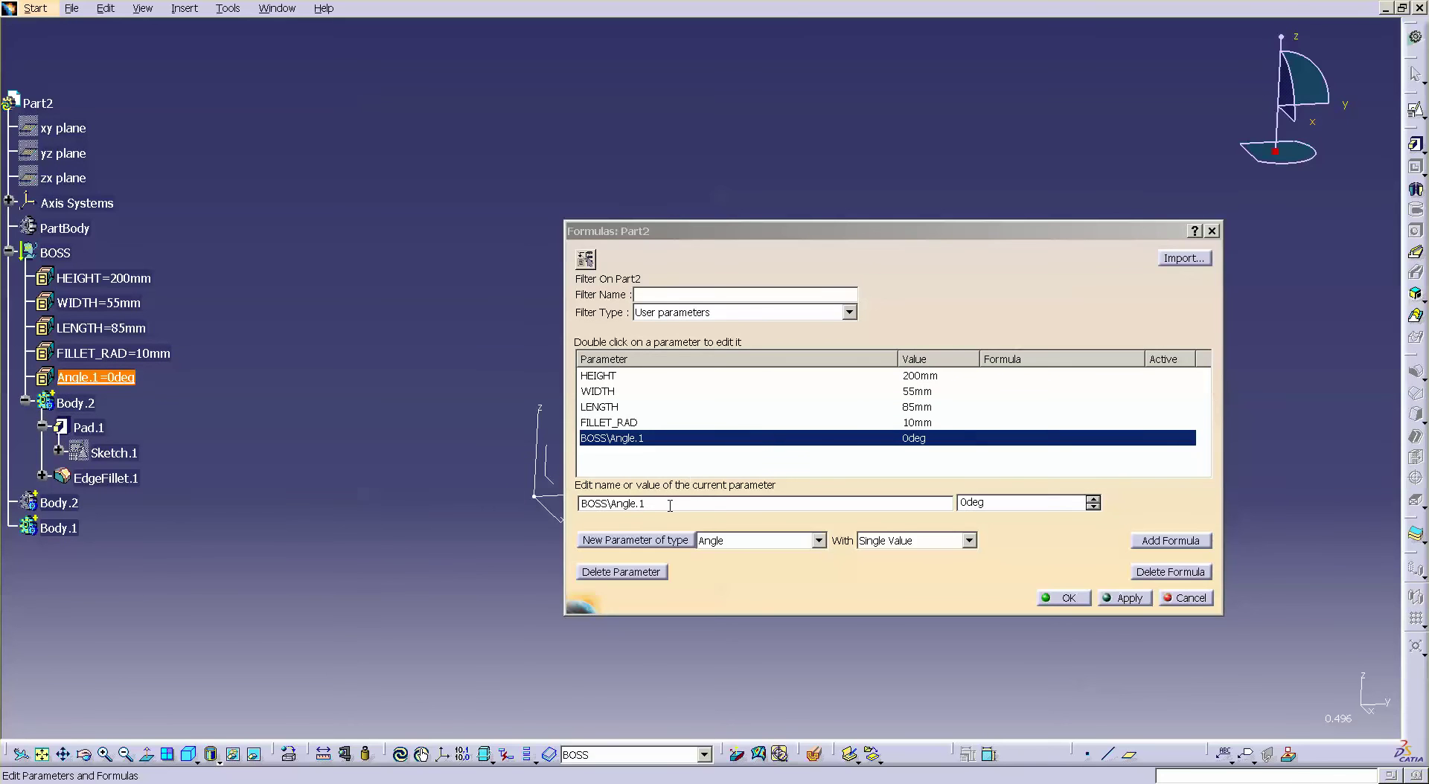
text(DRAFT)
key(Tab)
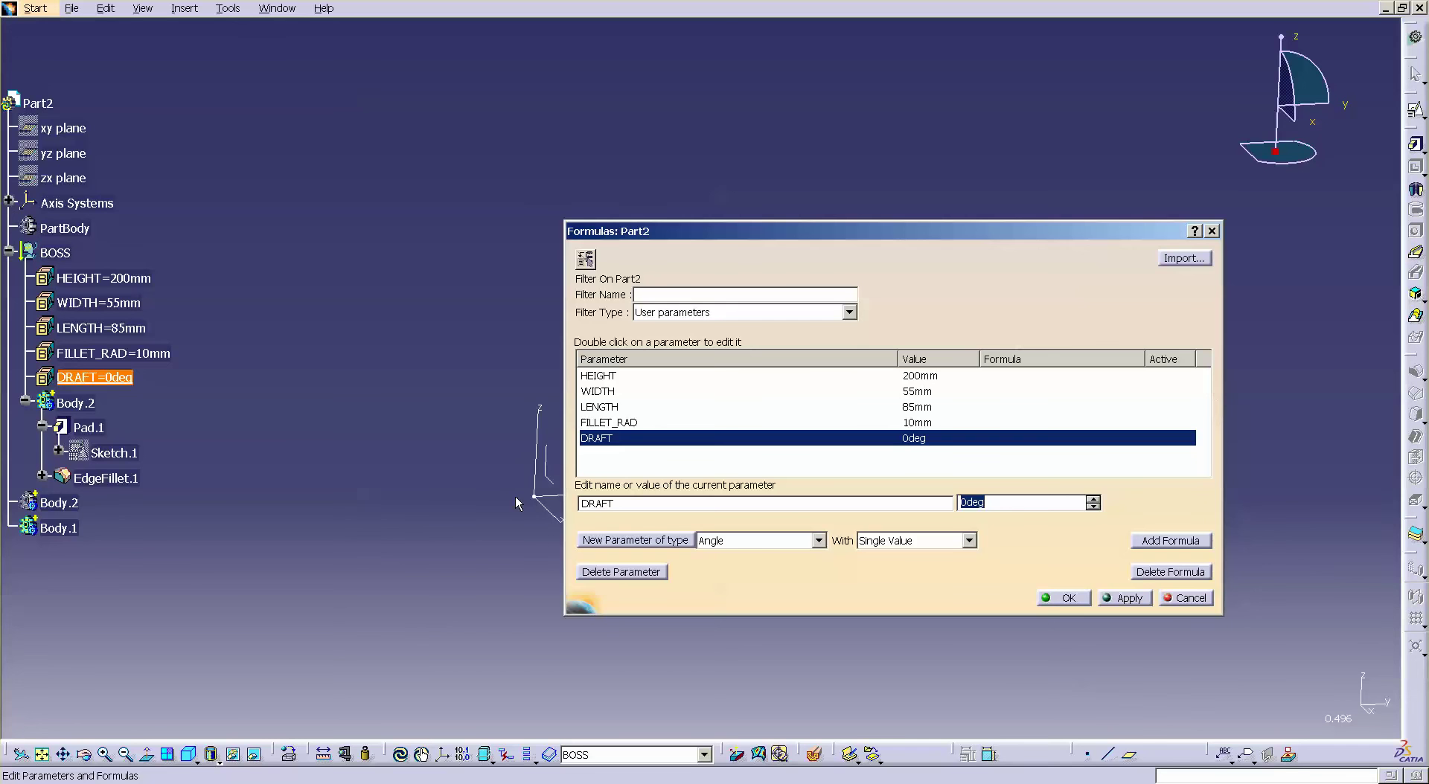
text(5)
key(Return)
Step: Confirm the Formulas dialog with OK, keeping DRAFT=5deg alongside HEIGHT, WIDTH, LENGTH and FILLET_RAD
click(1069, 598)
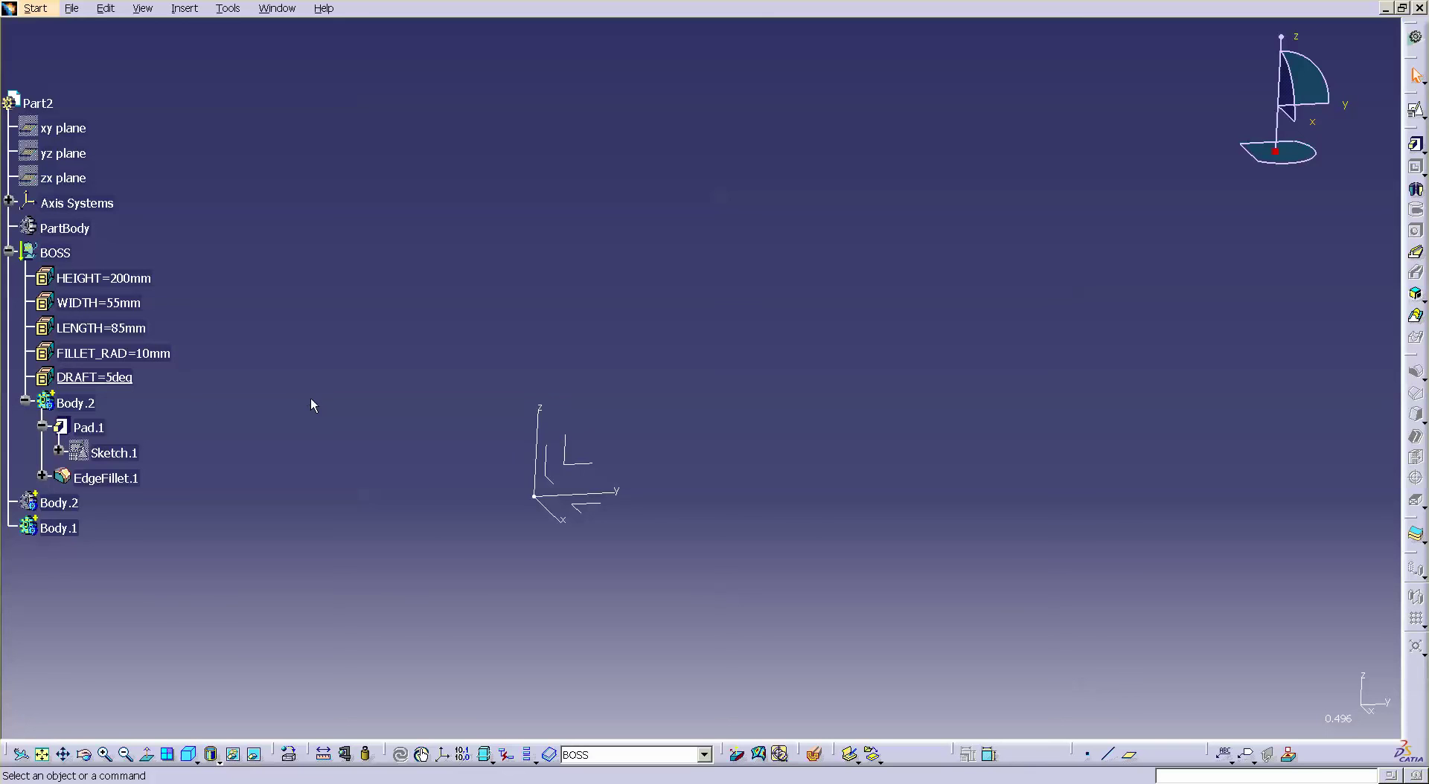
Step: Define Pad.1 as the work object, briefly hiding and reshowing the filleted solid
right_click(88, 428)
click(182, 535)
click(923, 457)
middle_drag(939, 426, 769, 449)
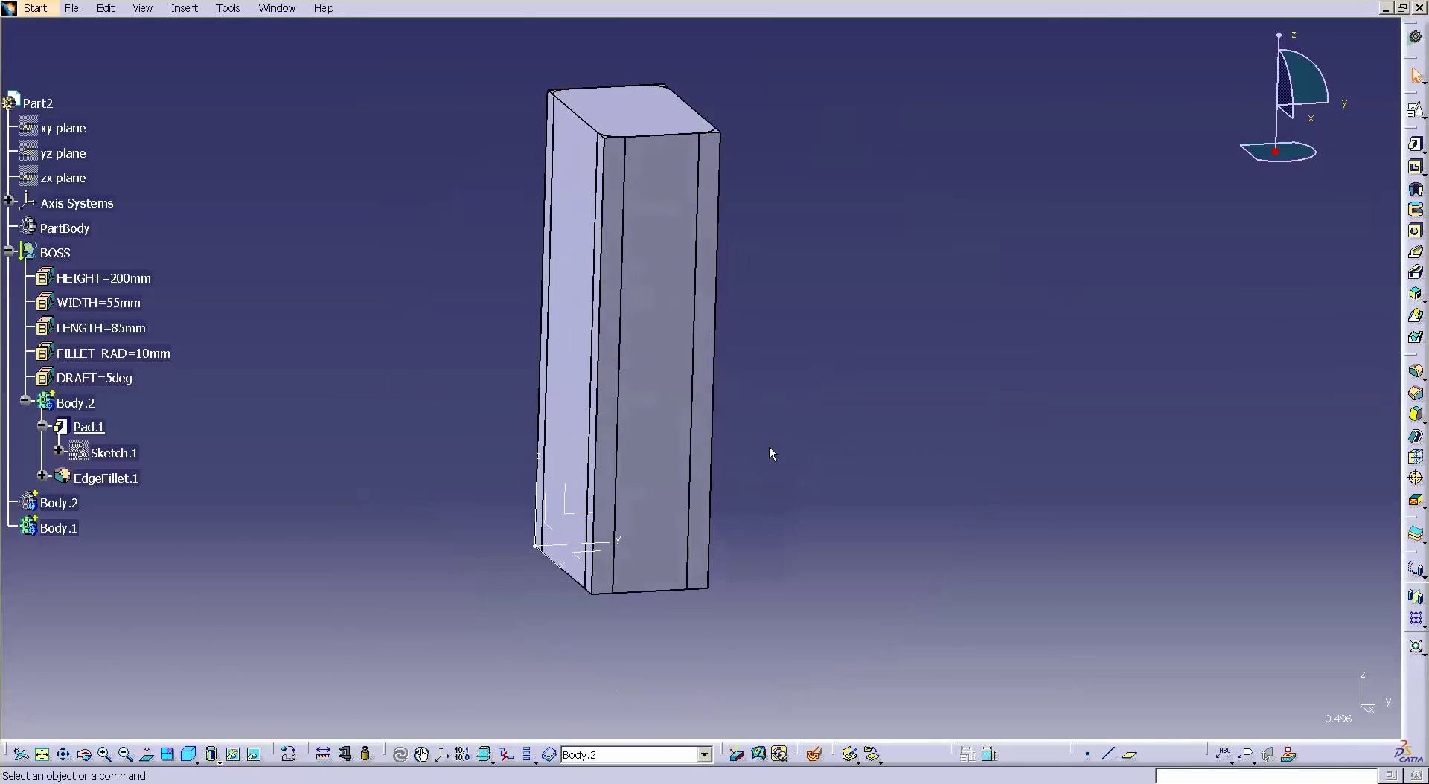
right_click(124, 483)
click(157, 222)
click(120, 480)
right_click(119, 480)
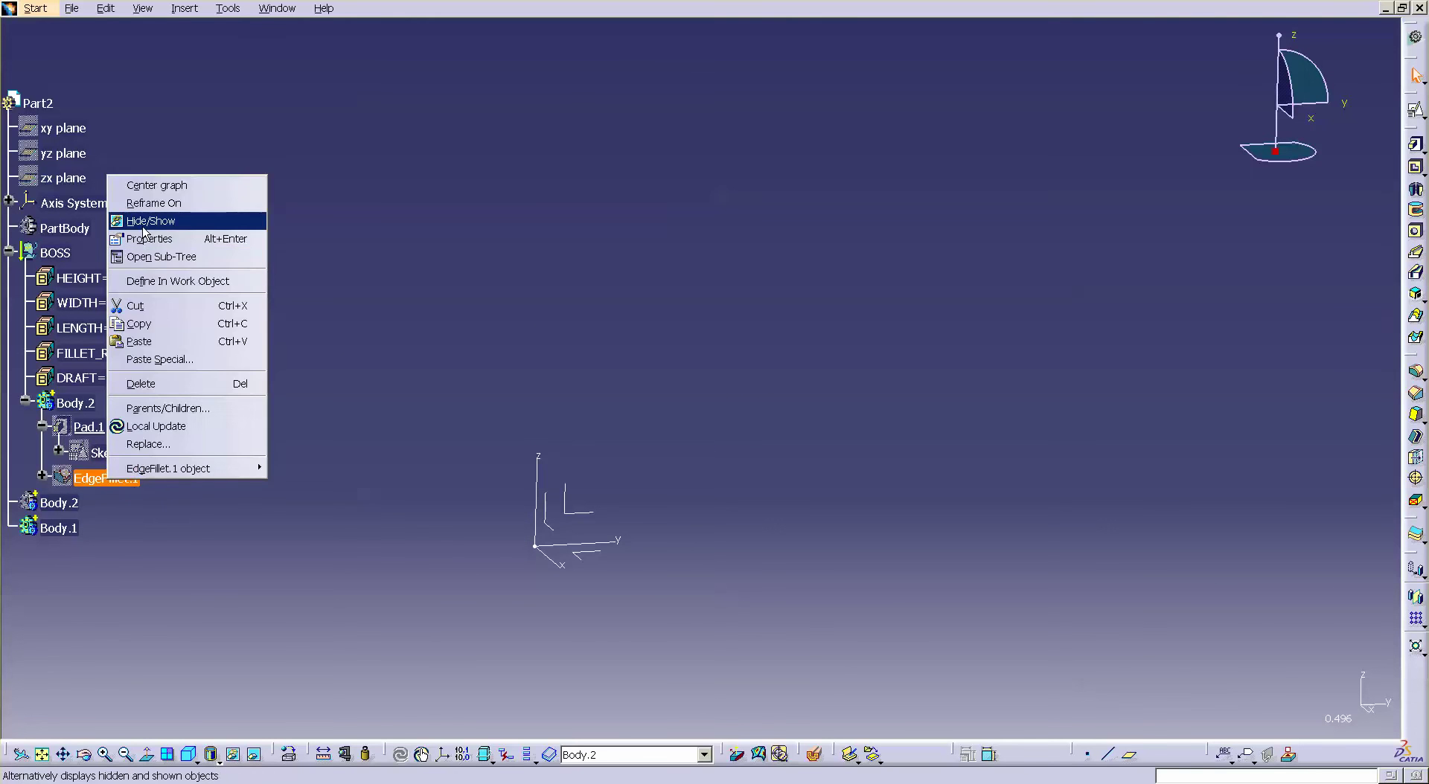
click(158, 222)
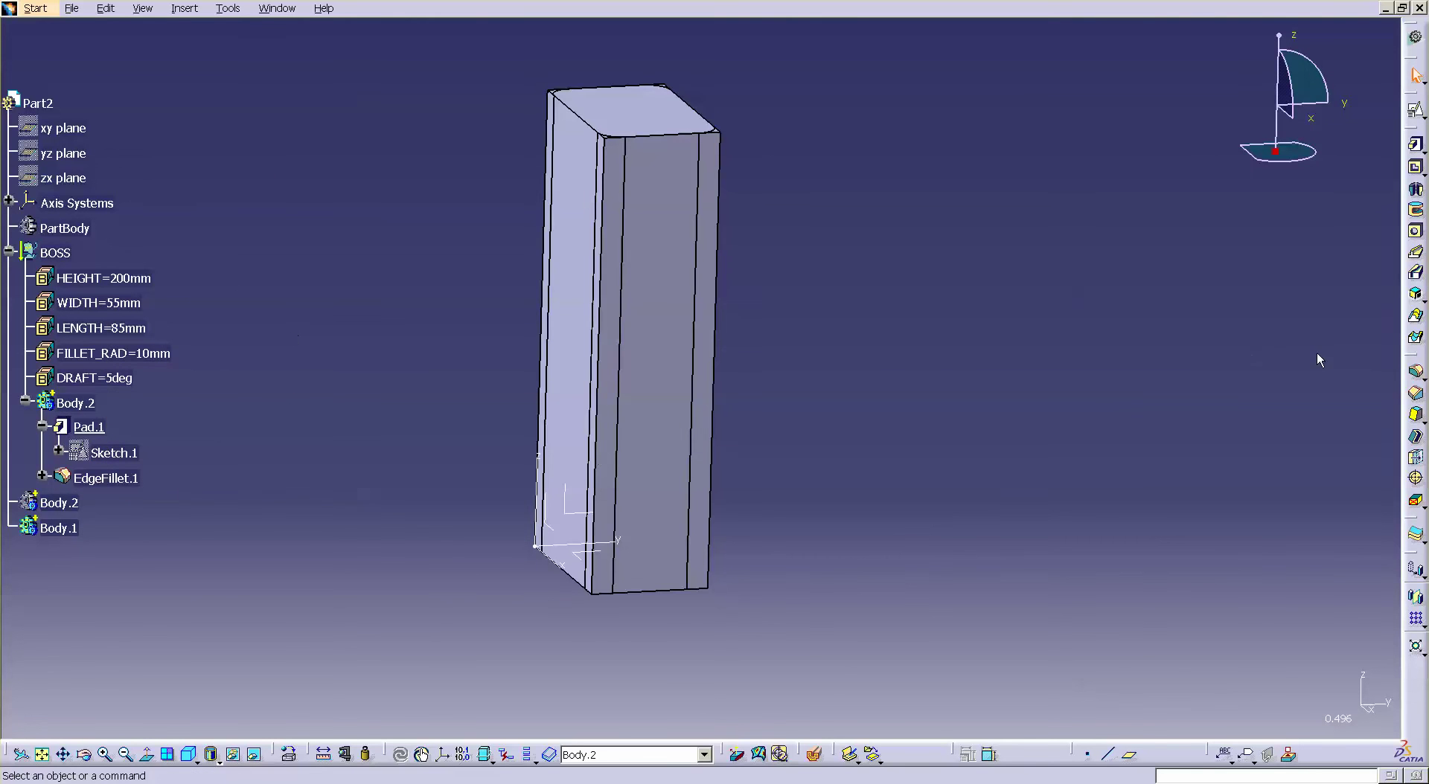
Step: Start a Draft Angle on the block's four side faces with the XY plane as neutral element
click(1415, 415)
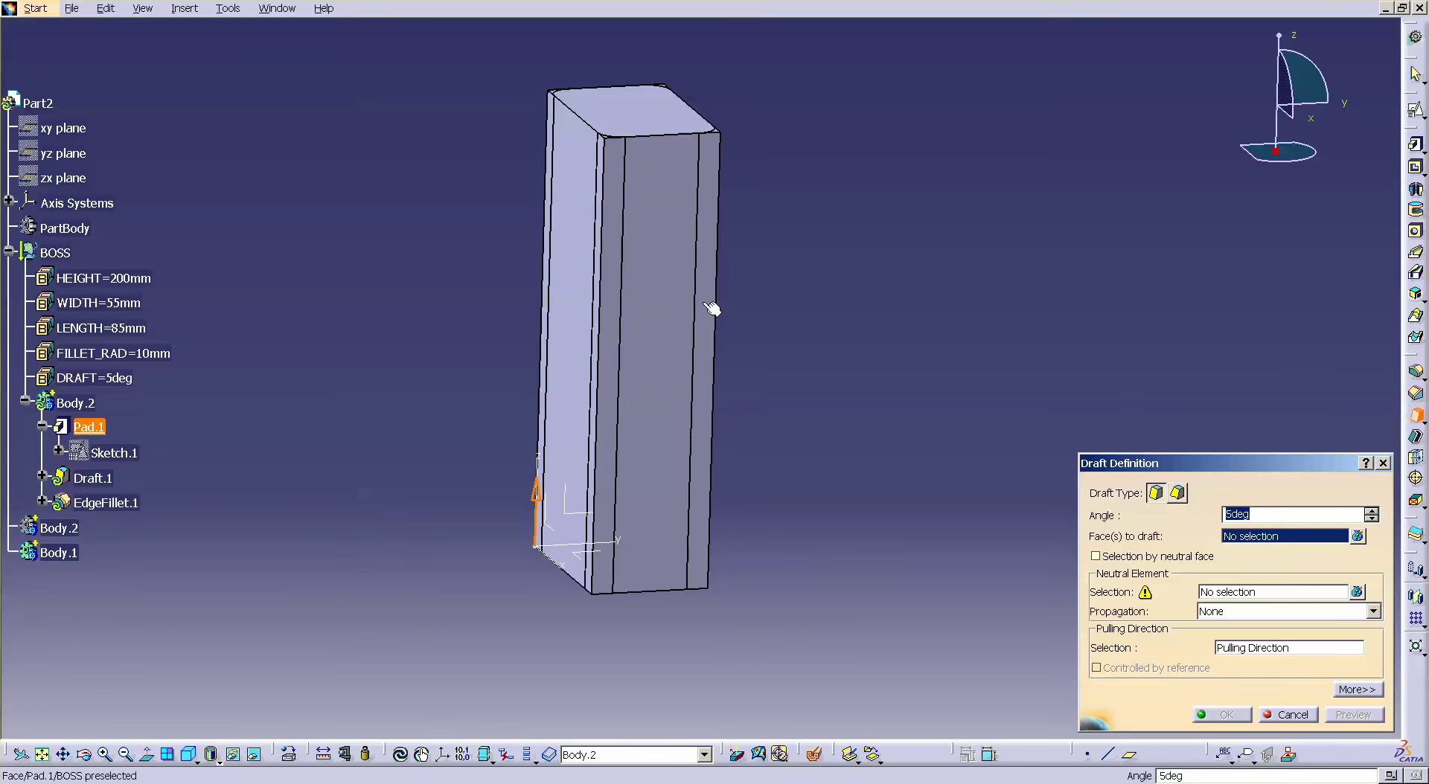
click(602, 253)
middle_drag(539, 432, 585, 191)
click(584, 191)
middle_drag(526, 282, 746, 238)
click(716, 210)
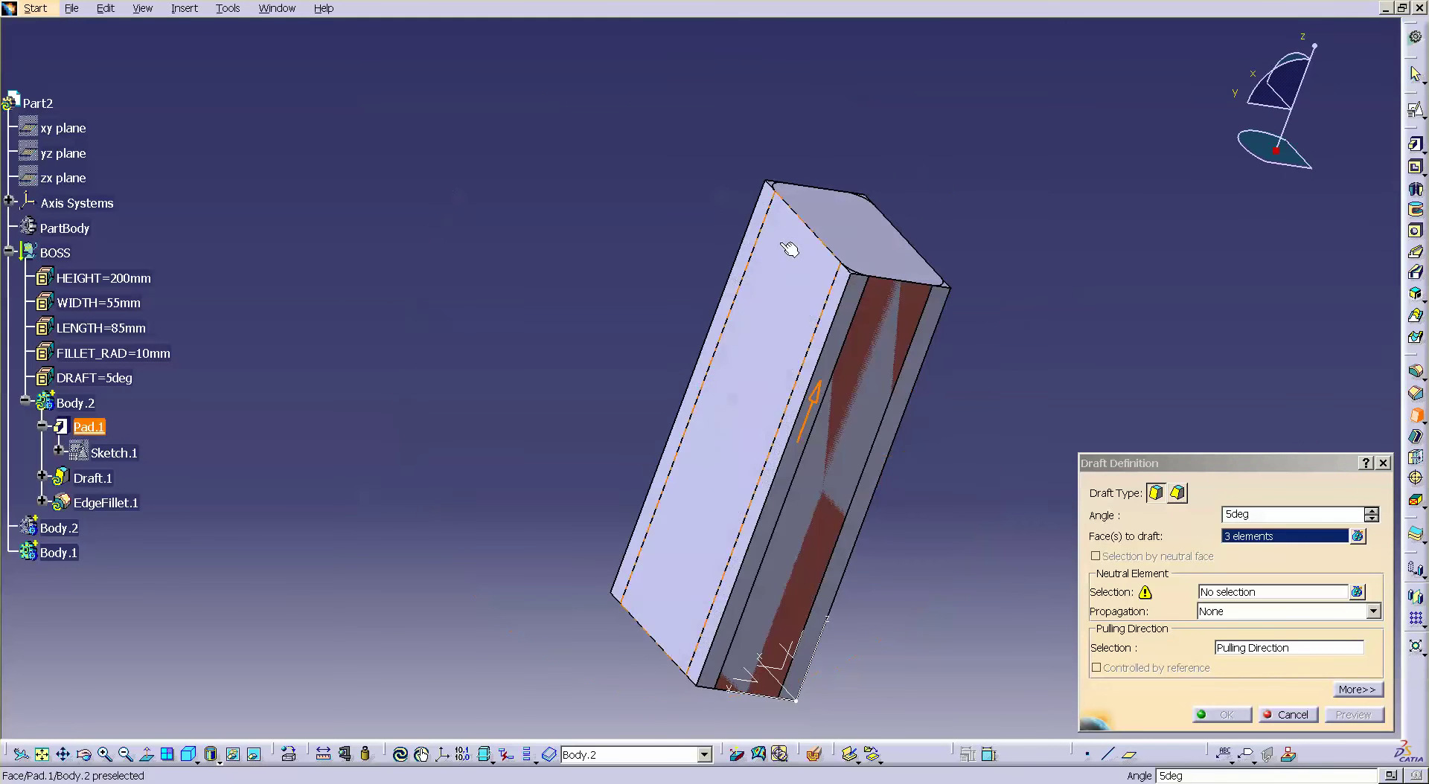
click(762, 209)
click(1237, 593)
middle_drag(781, 483, 682, 701)
click(682, 701)
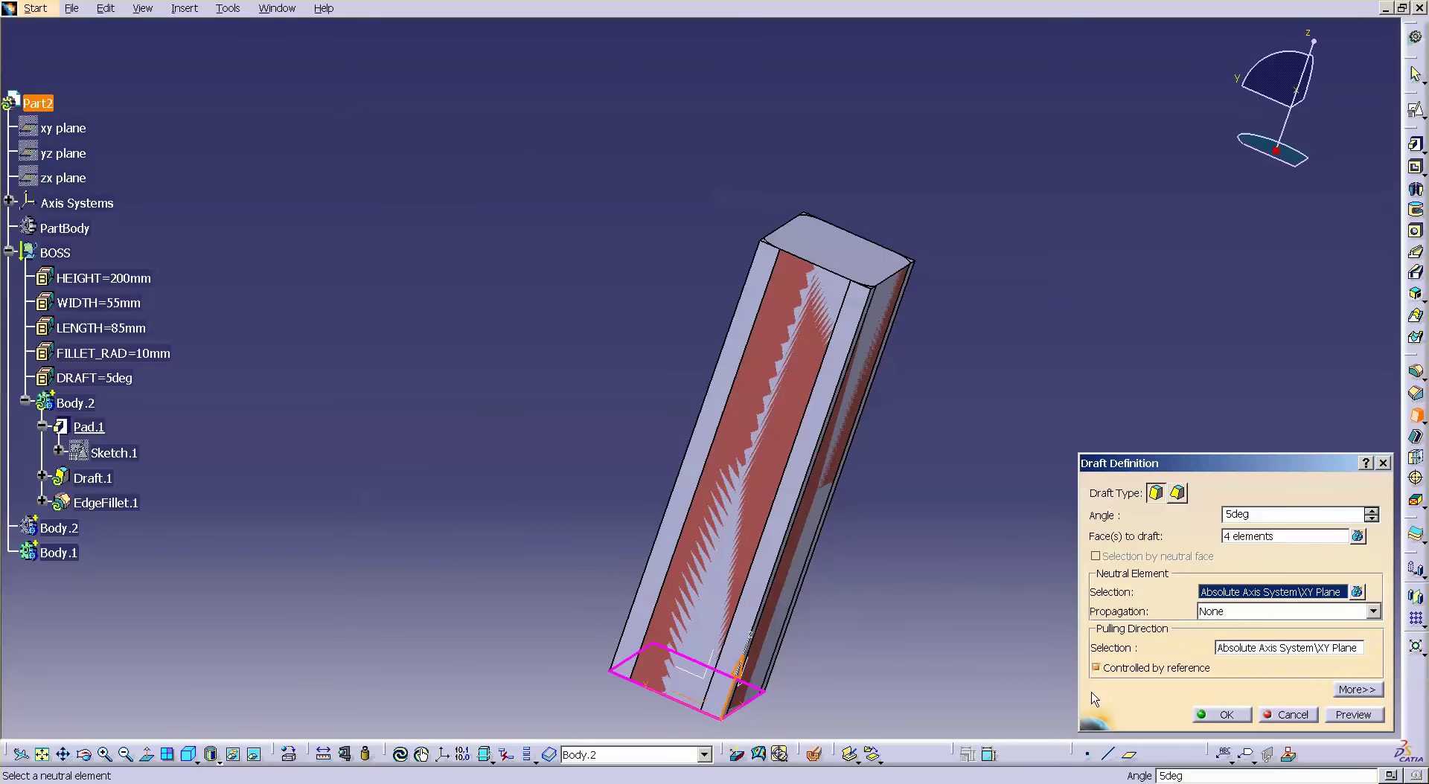
Step: Link the draft angle to =DRAFT, create Draft.1, and make EdgeFillet.1 the work object again
double_click(1244, 514)
text(=)
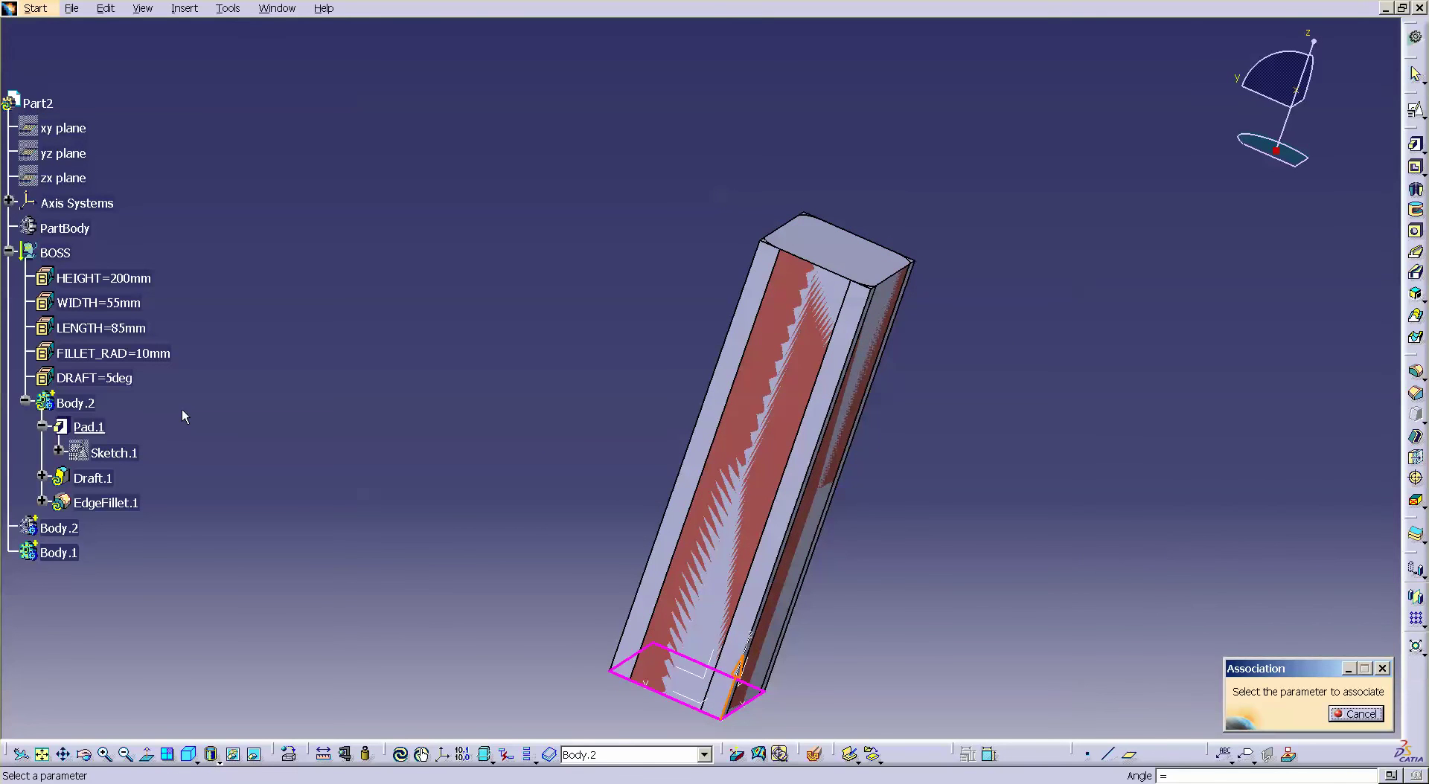
click(123, 380)
click(1221, 715)
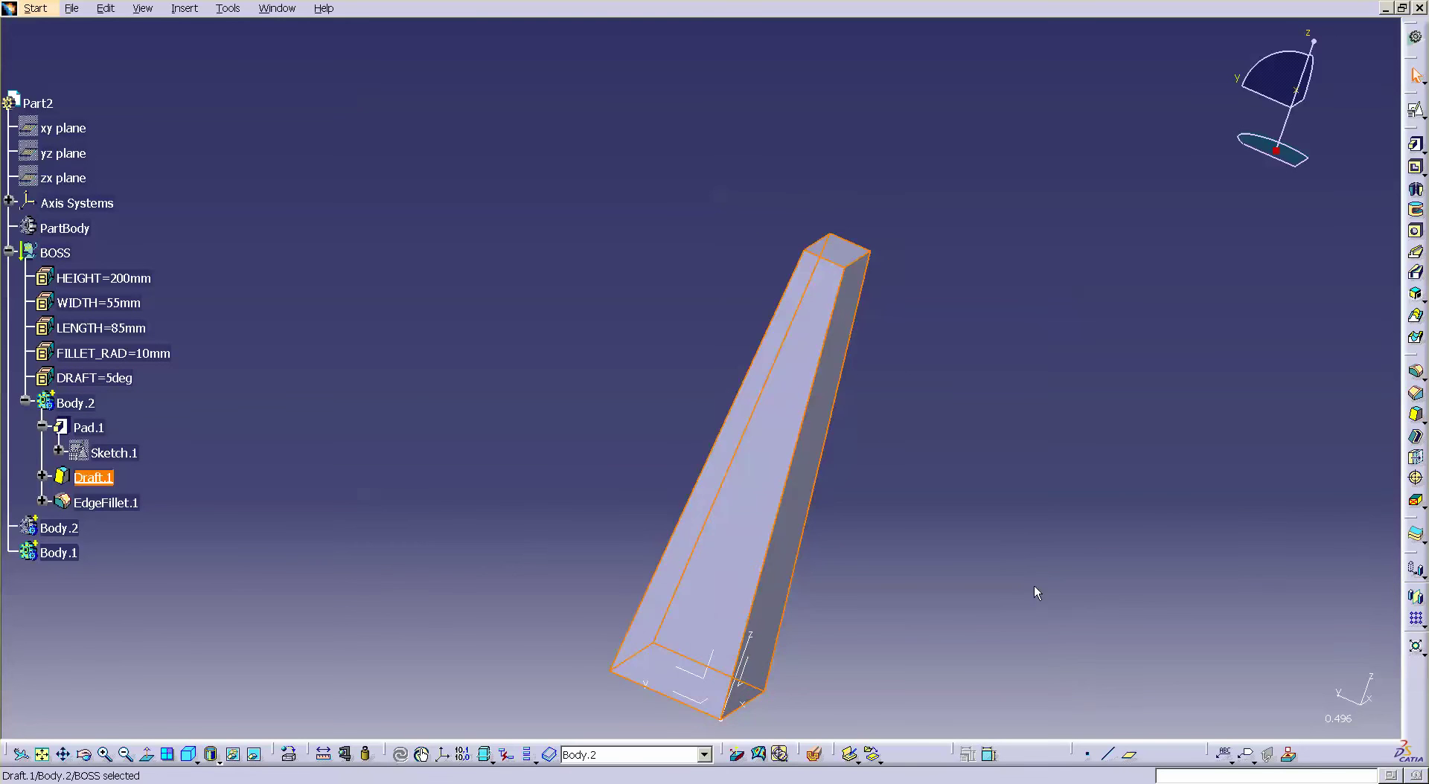
middle_drag(944, 459, 826, 439)
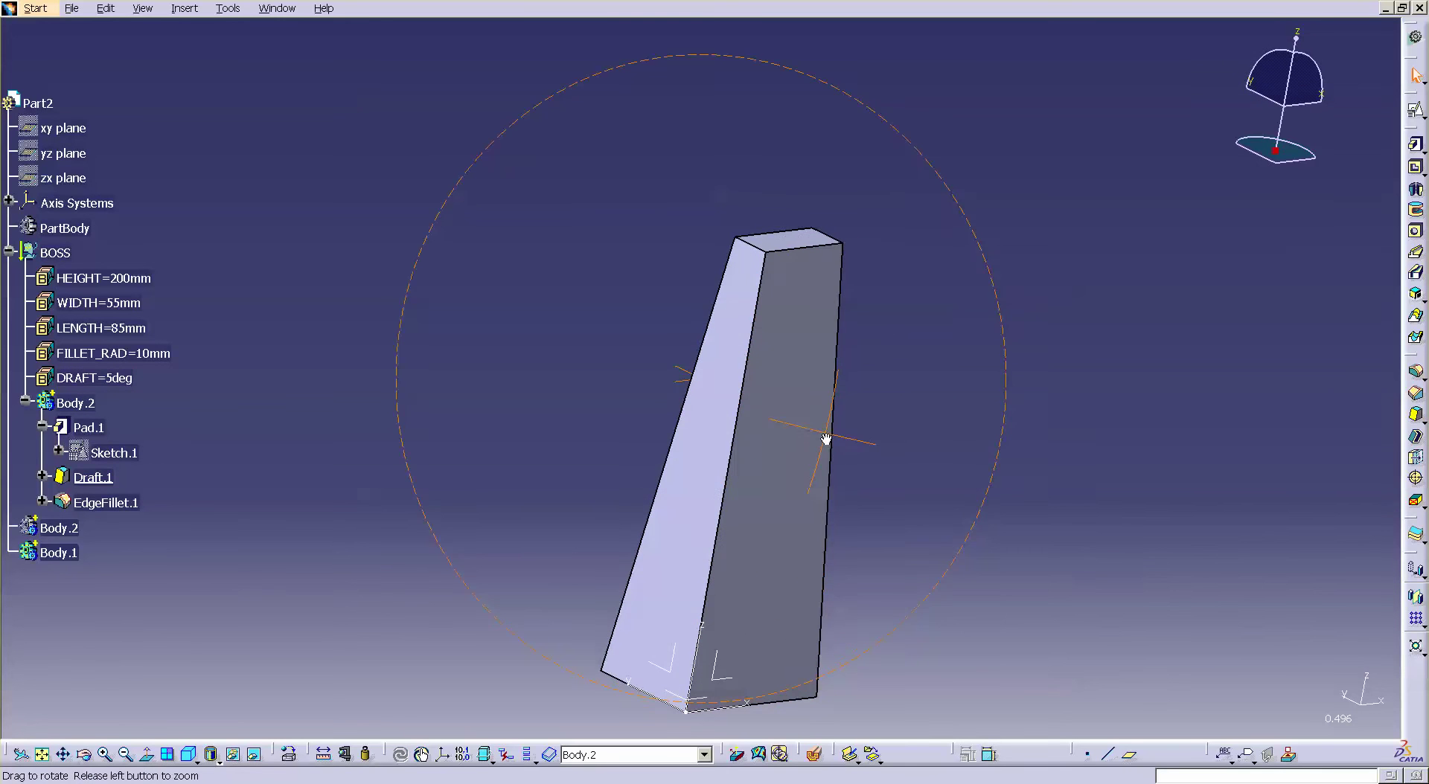
right_click(123, 506)
click(181, 315)
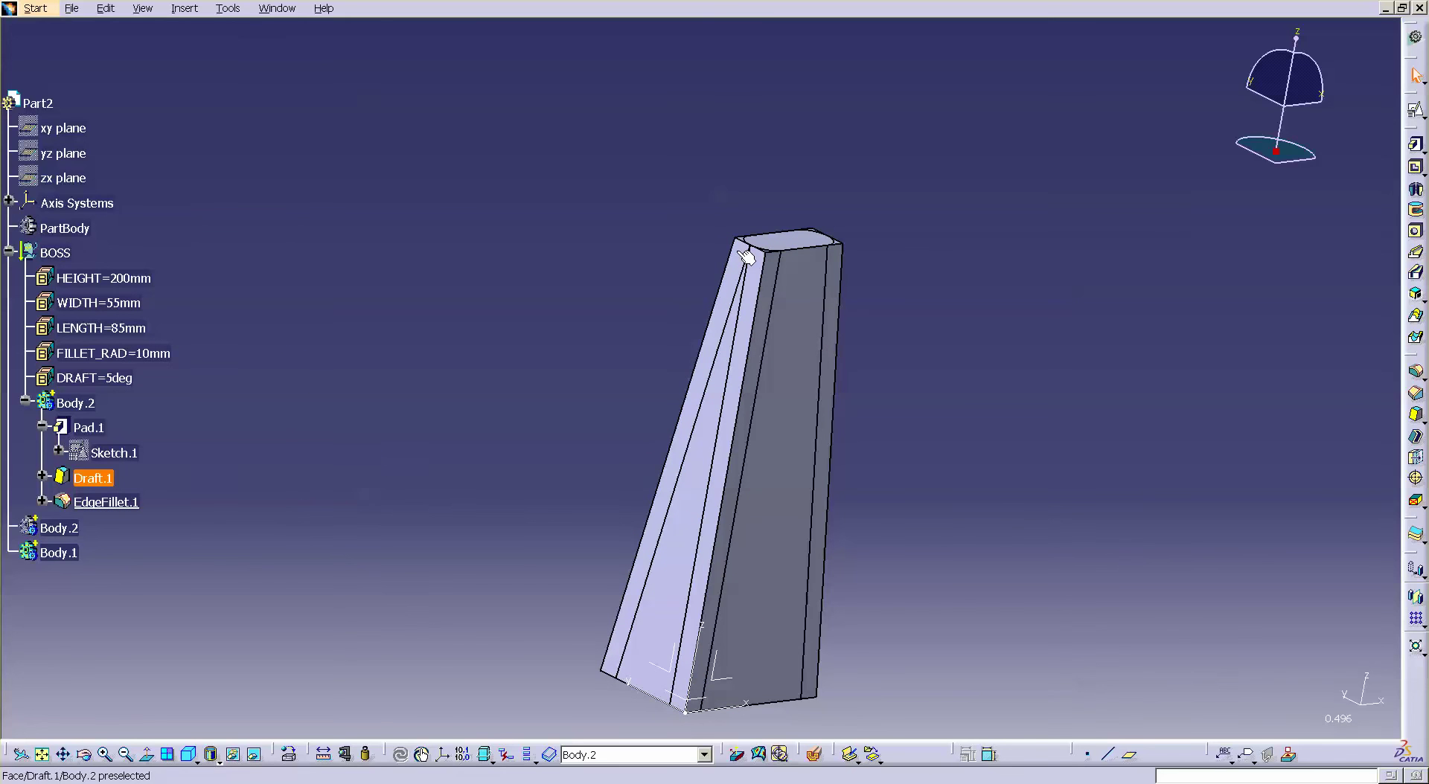
Step: Change the DRAFT parameter from 5deg to 3deg
double_click(112, 378)
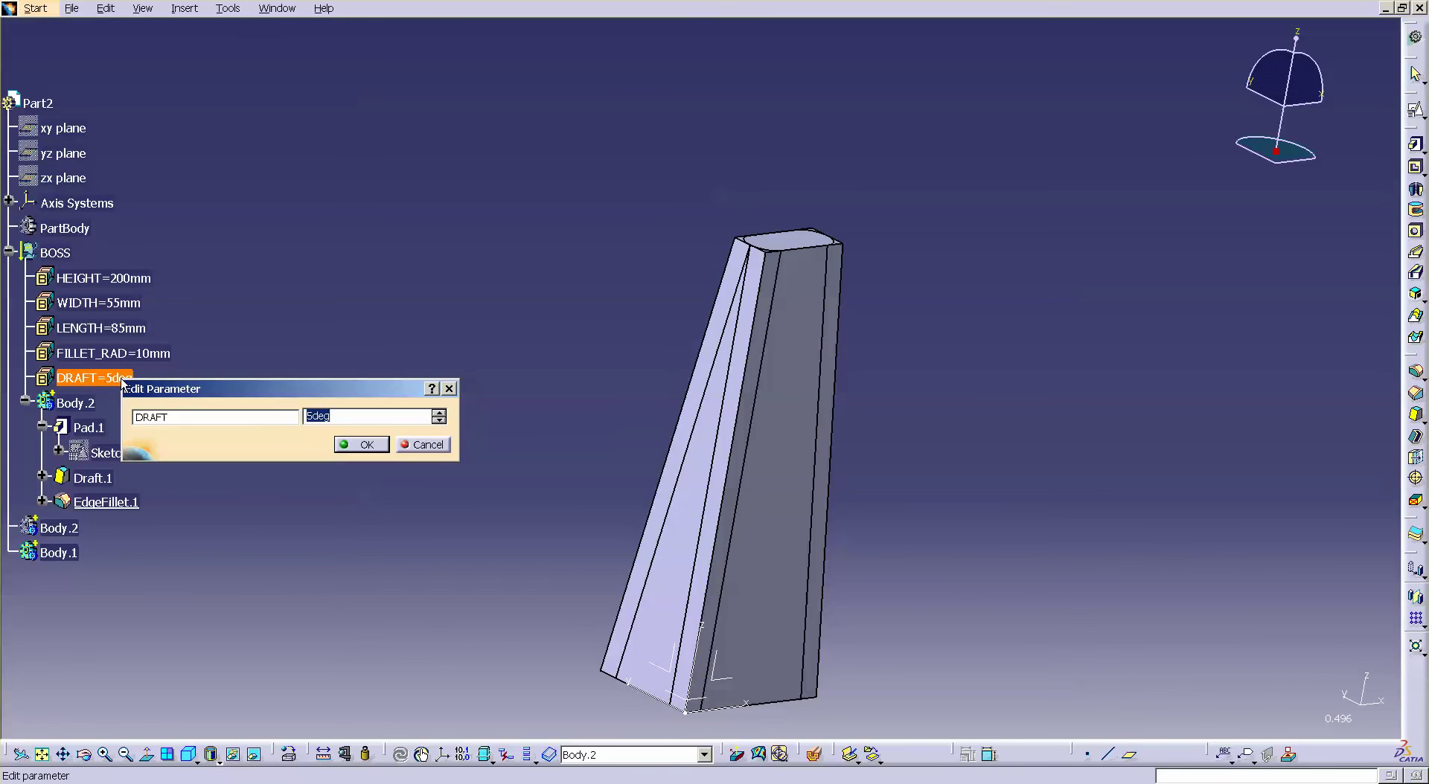
text(3)
key(Return)
middle_drag(602, 427, 567, 360)
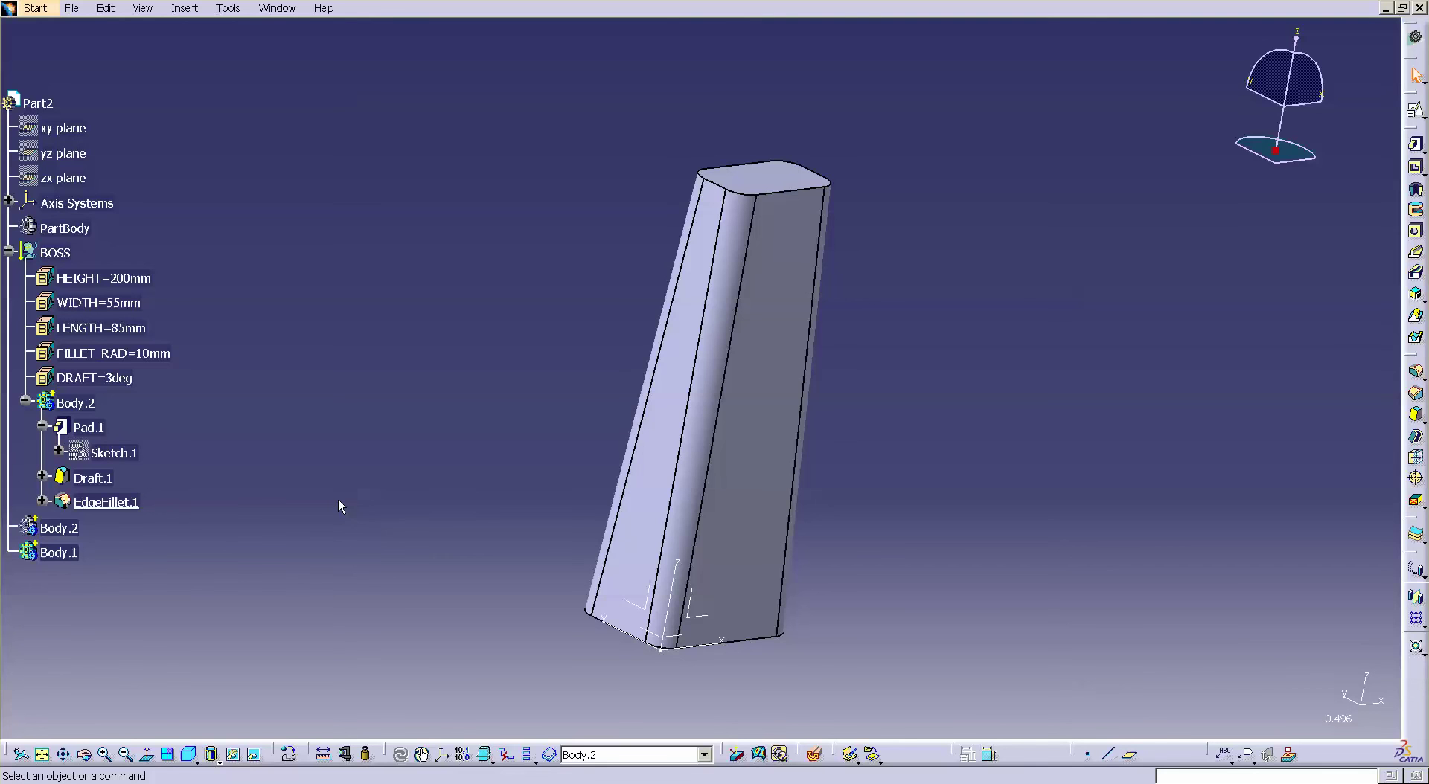
Step: Set the FILLET_RAD parameter to 8mm
middle_drag(433, 394, 430, 373)
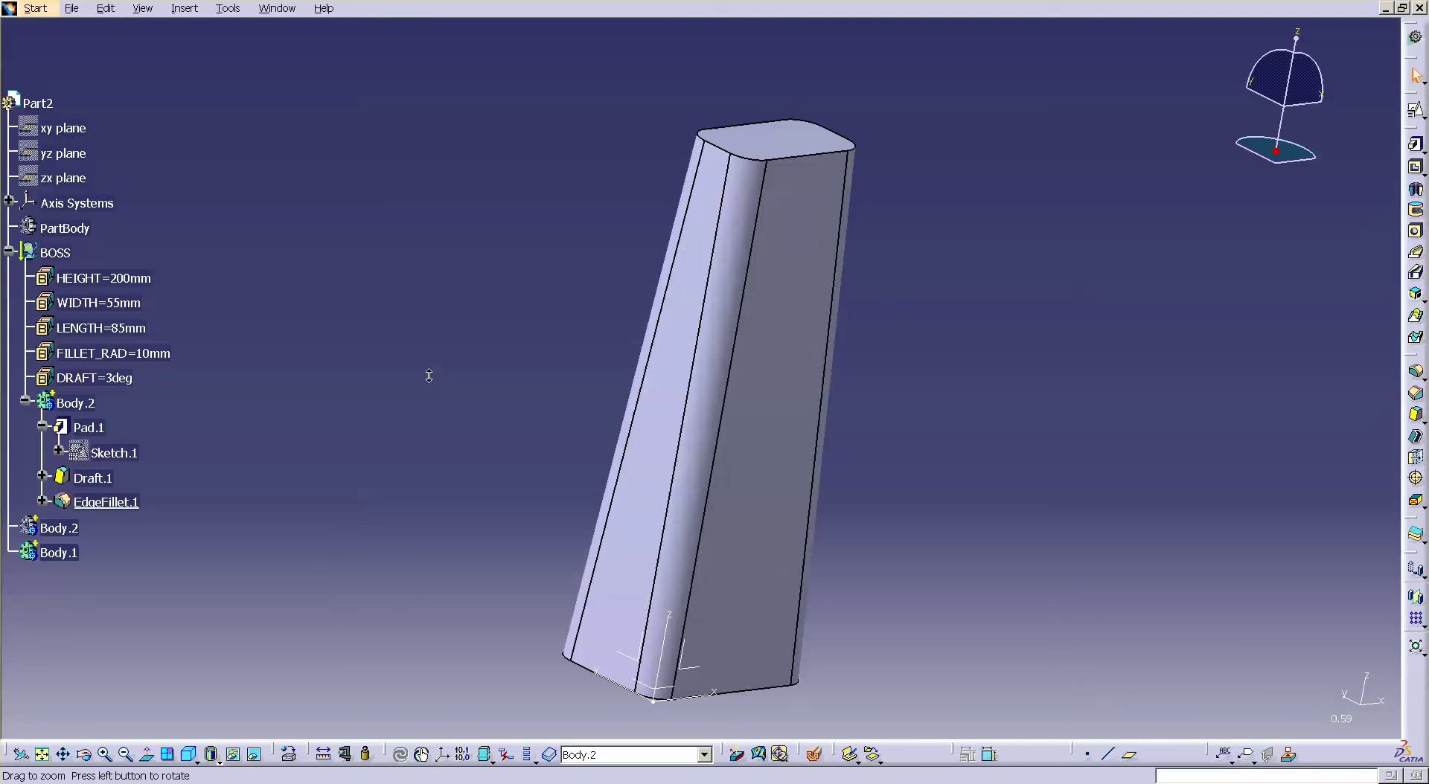
double_click(162, 356)
text(8)
key(Return)
click(967, 518)
Step: Add EdgeFillet.2 on the block's top edges with its radius linked to FILLET_RAD
click(1417, 374)
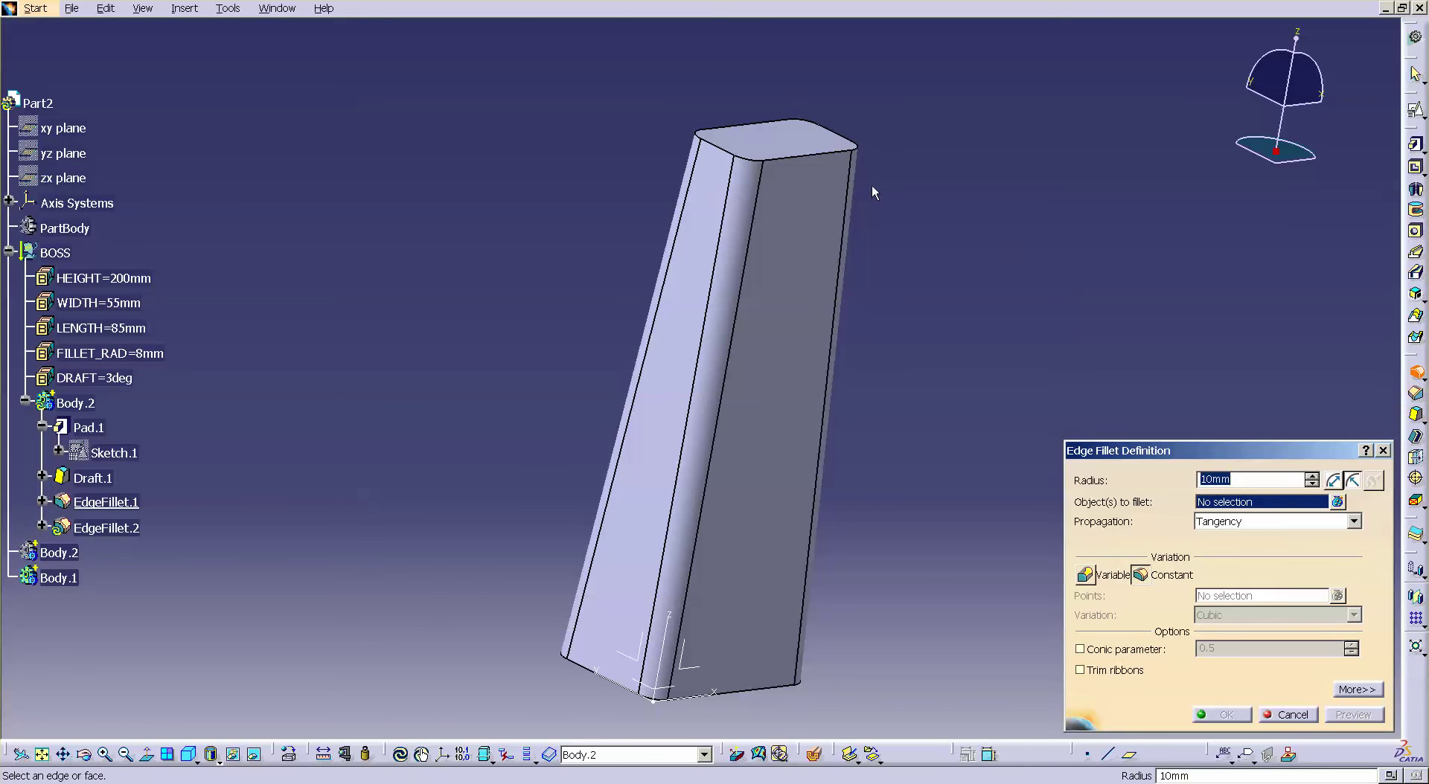
click(797, 158)
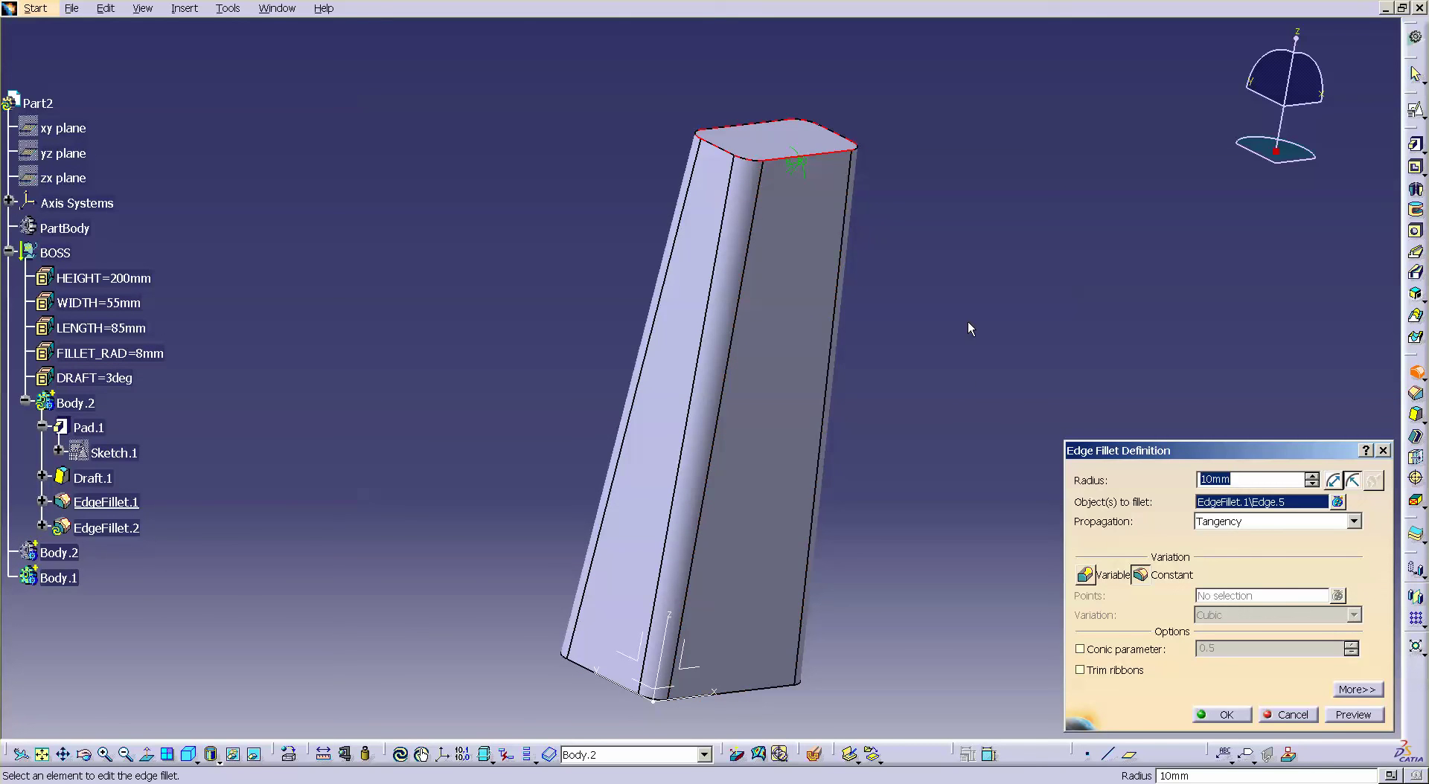
right_click(1266, 483)
click(1180, 574)
click(160, 356)
click(1249, 711)
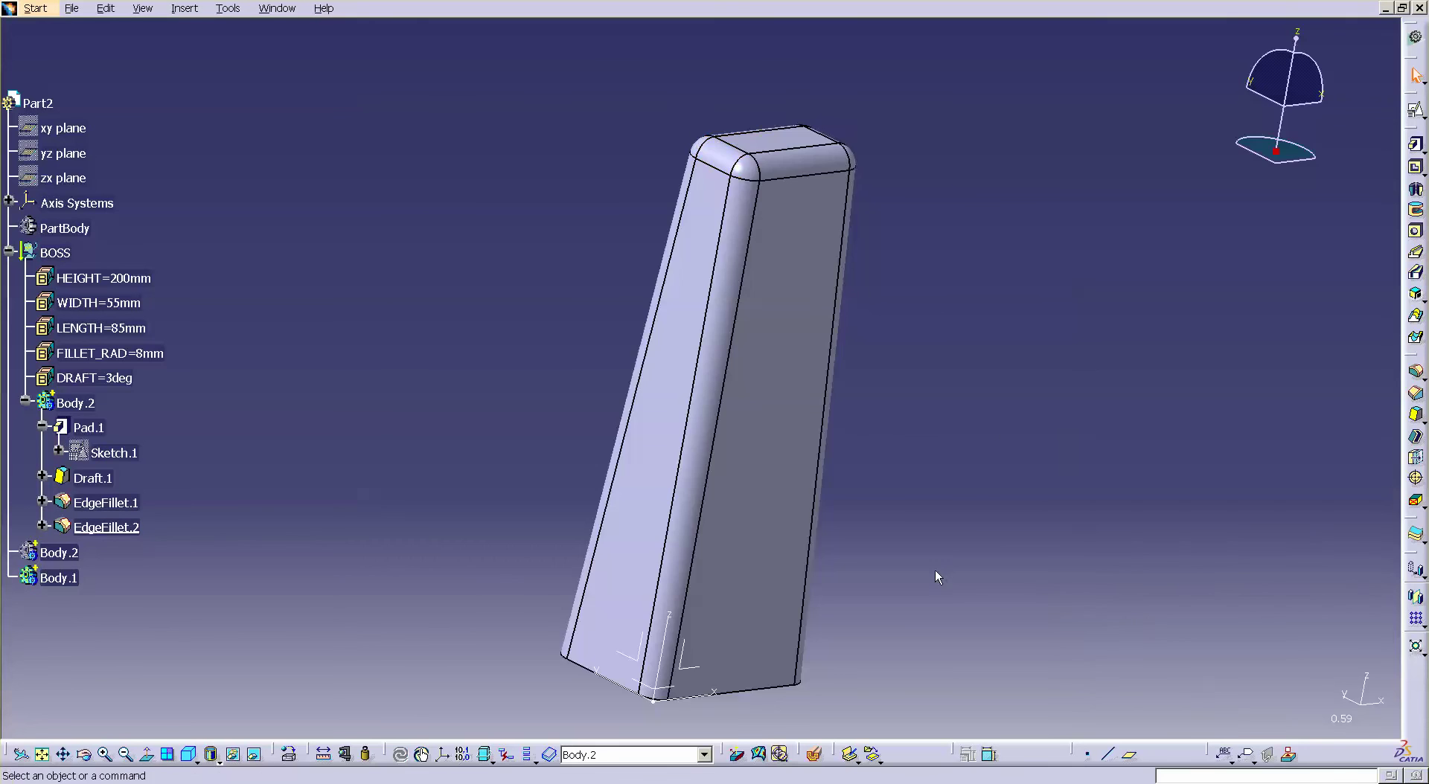
middle_drag(759, 312, 654, 134)
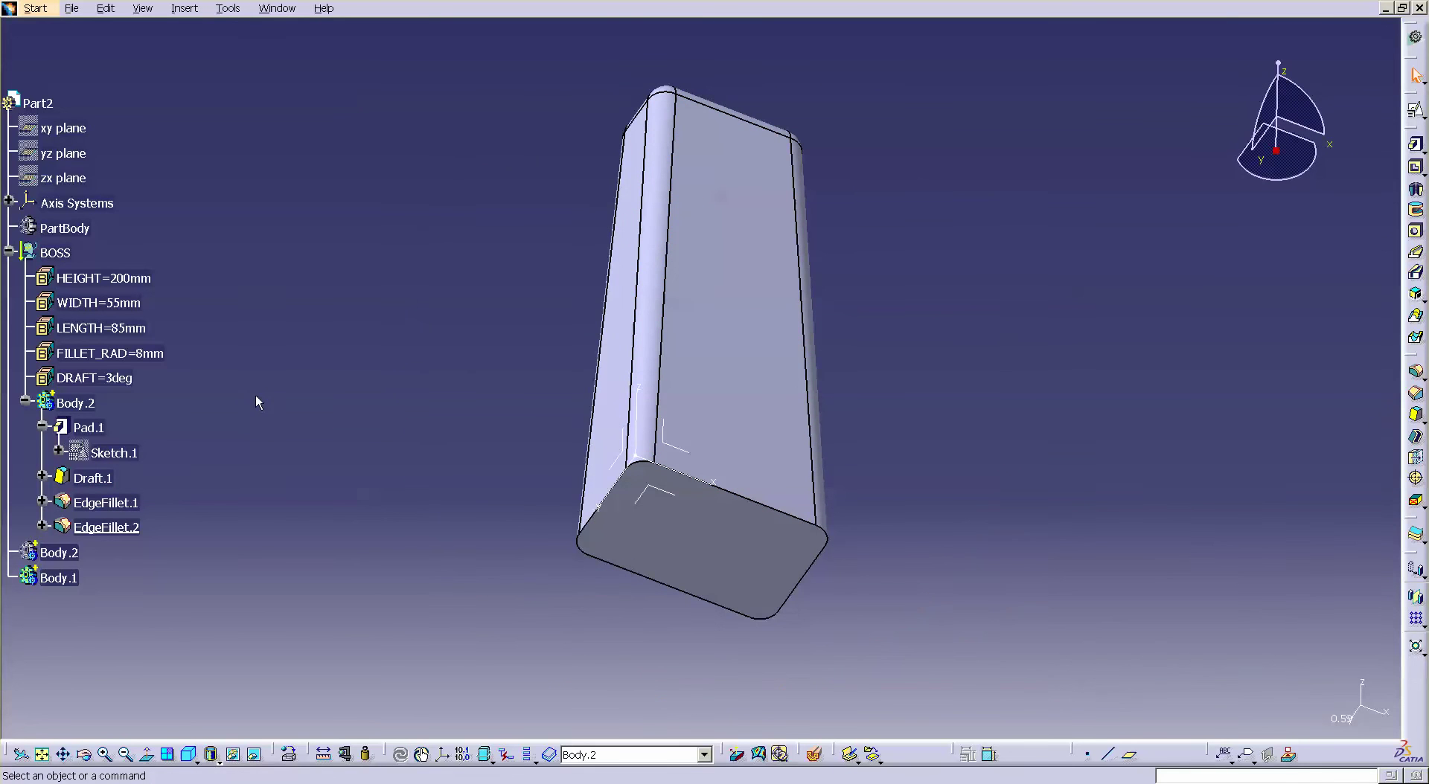
Step: Set HEIGHT to 55mm, then collapse the Body.2 and BOSS tree branches
double_click(149, 281)
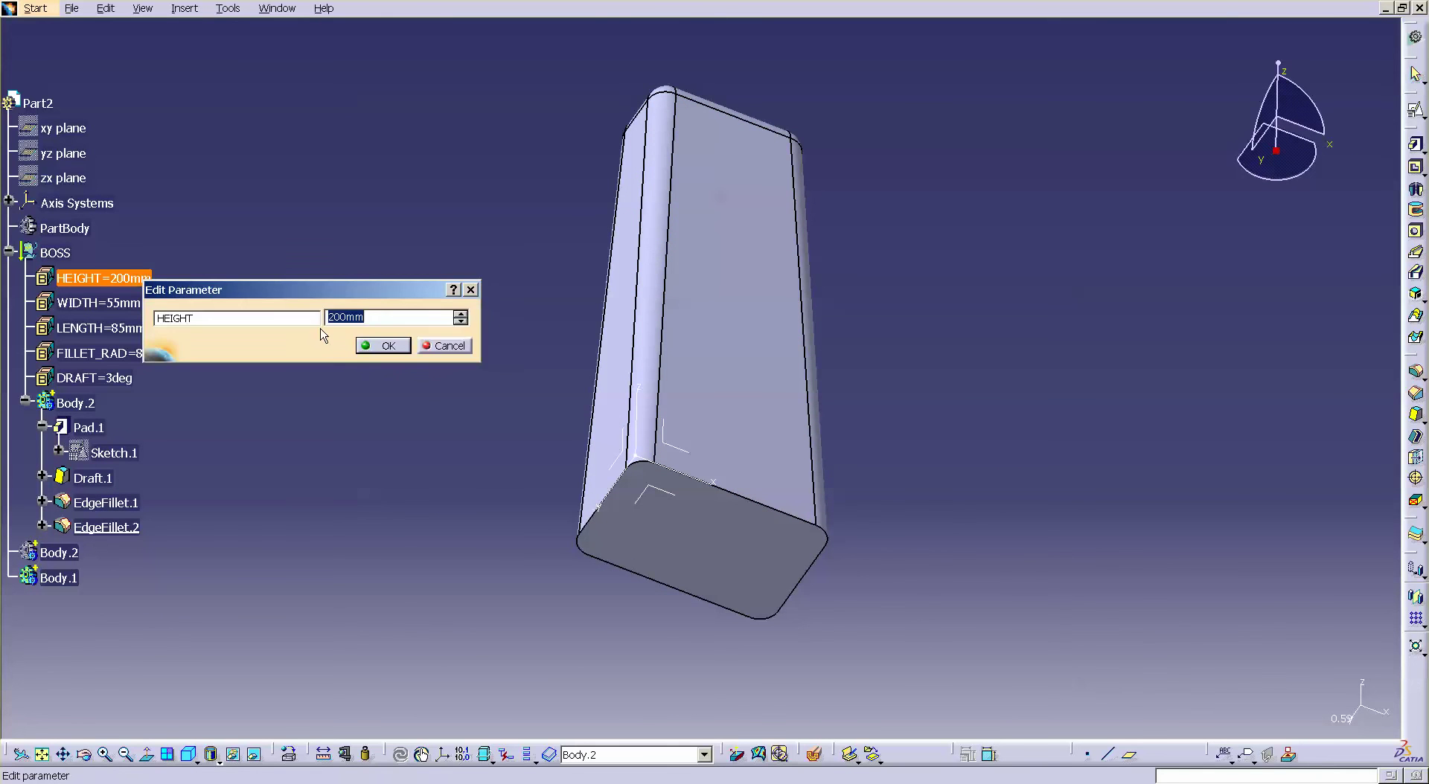
text(55)
key(Return)
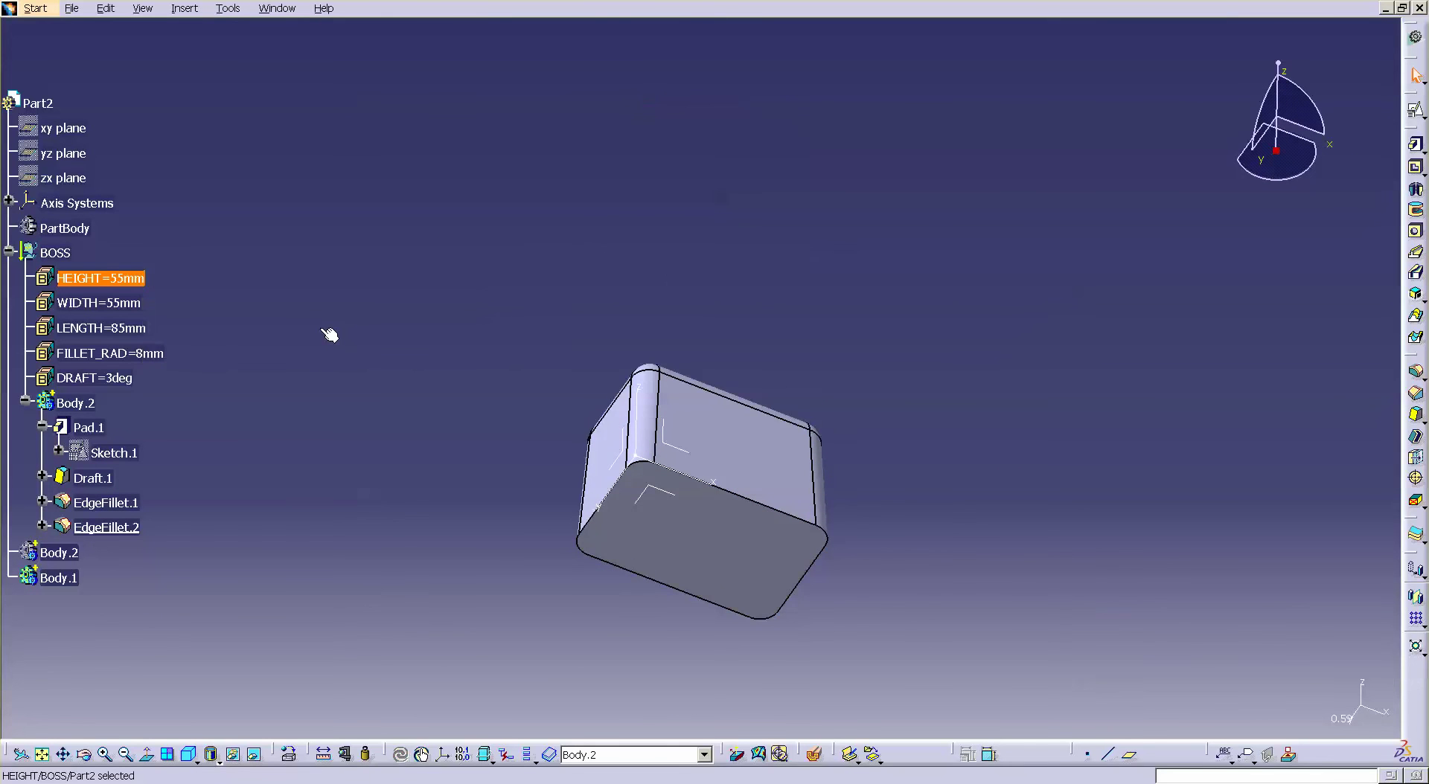
middle_drag(785, 259, 819, 372)
click(24, 400)
click(8, 250)
Step: Insert a new ordered geometrical set named BOSS_2
click(184, 9)
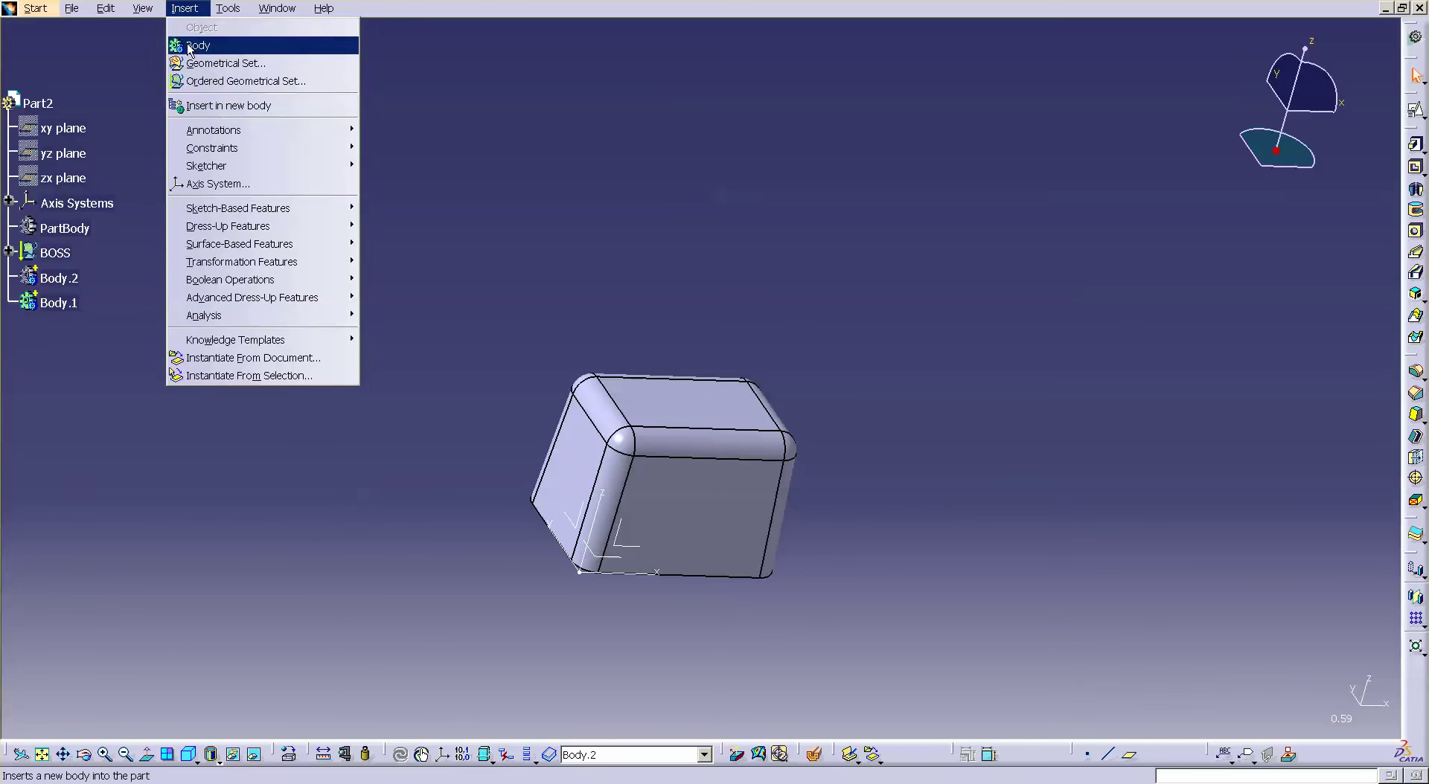
click(220, 82)
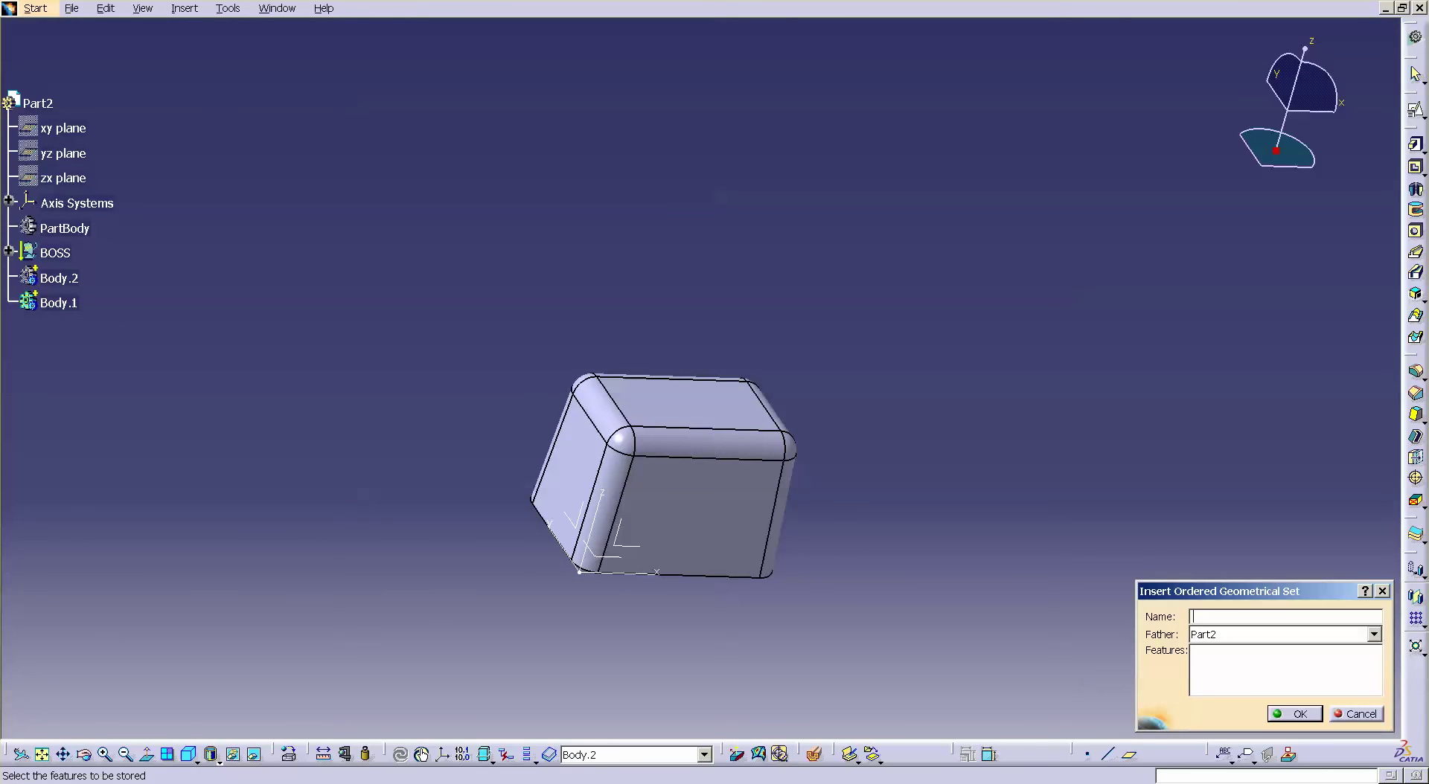
text(BOSS_2)
key(Return)
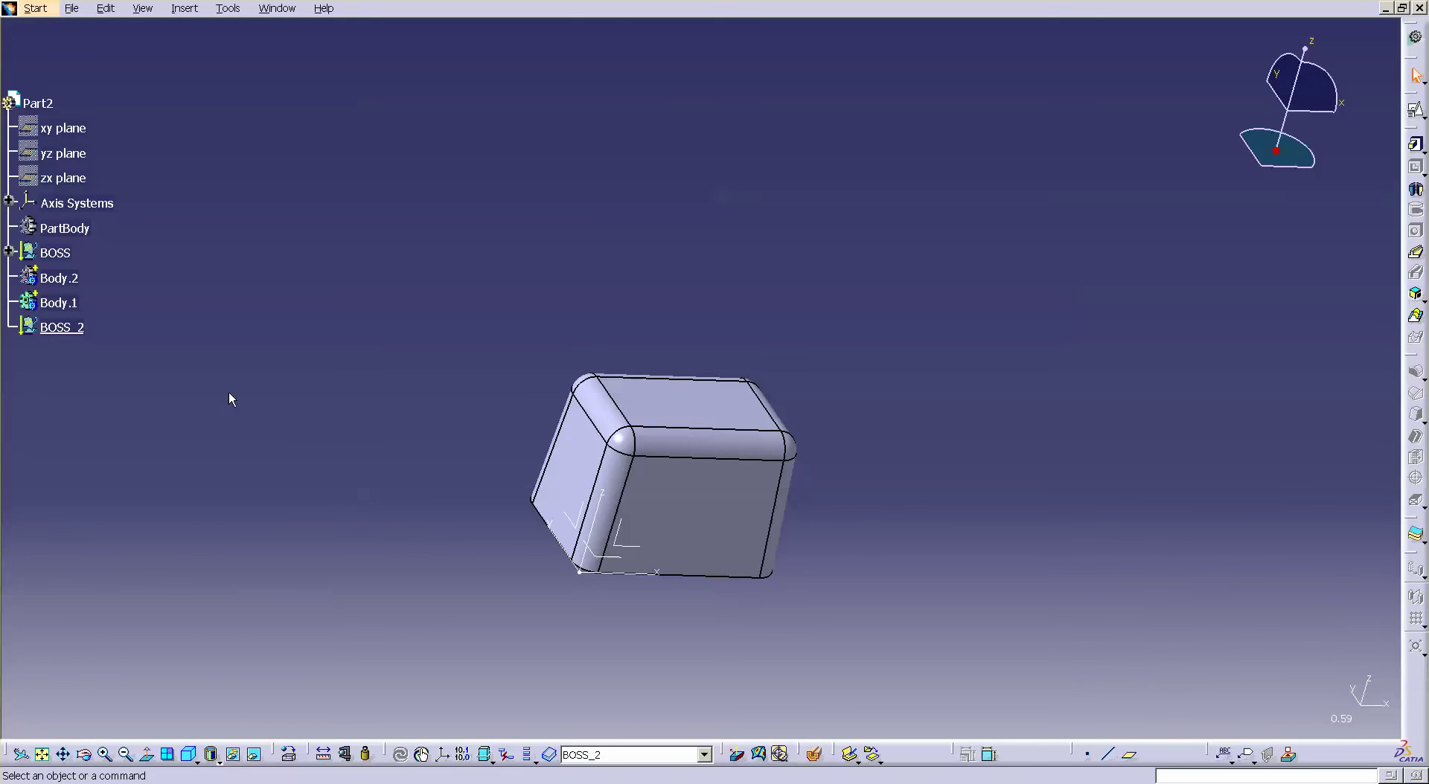
Step: In the Formulas editor, create a new Length parameter stored in BOSS_2
click(227, 10)
click(246, 29)
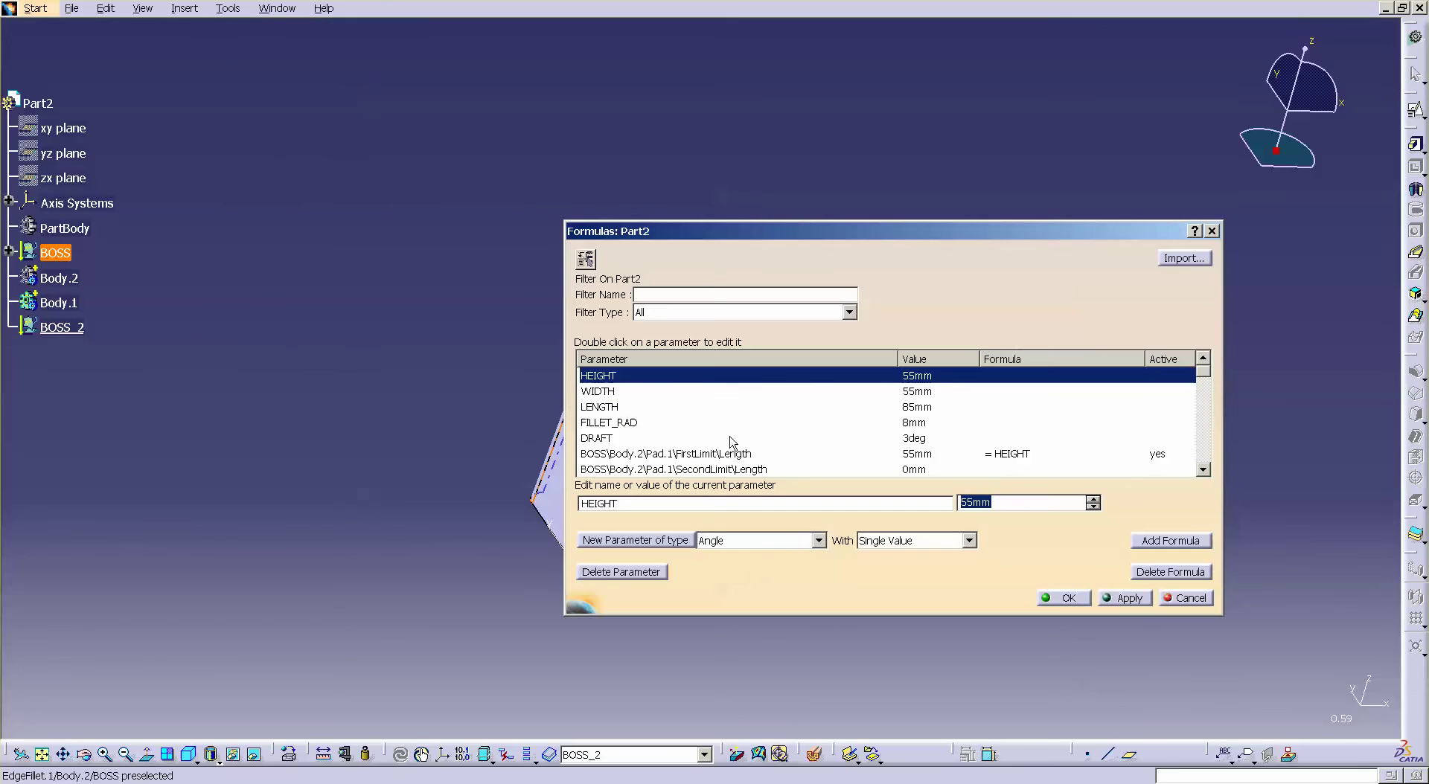
click(818, 540)
scroll(733, 199, up, 2)
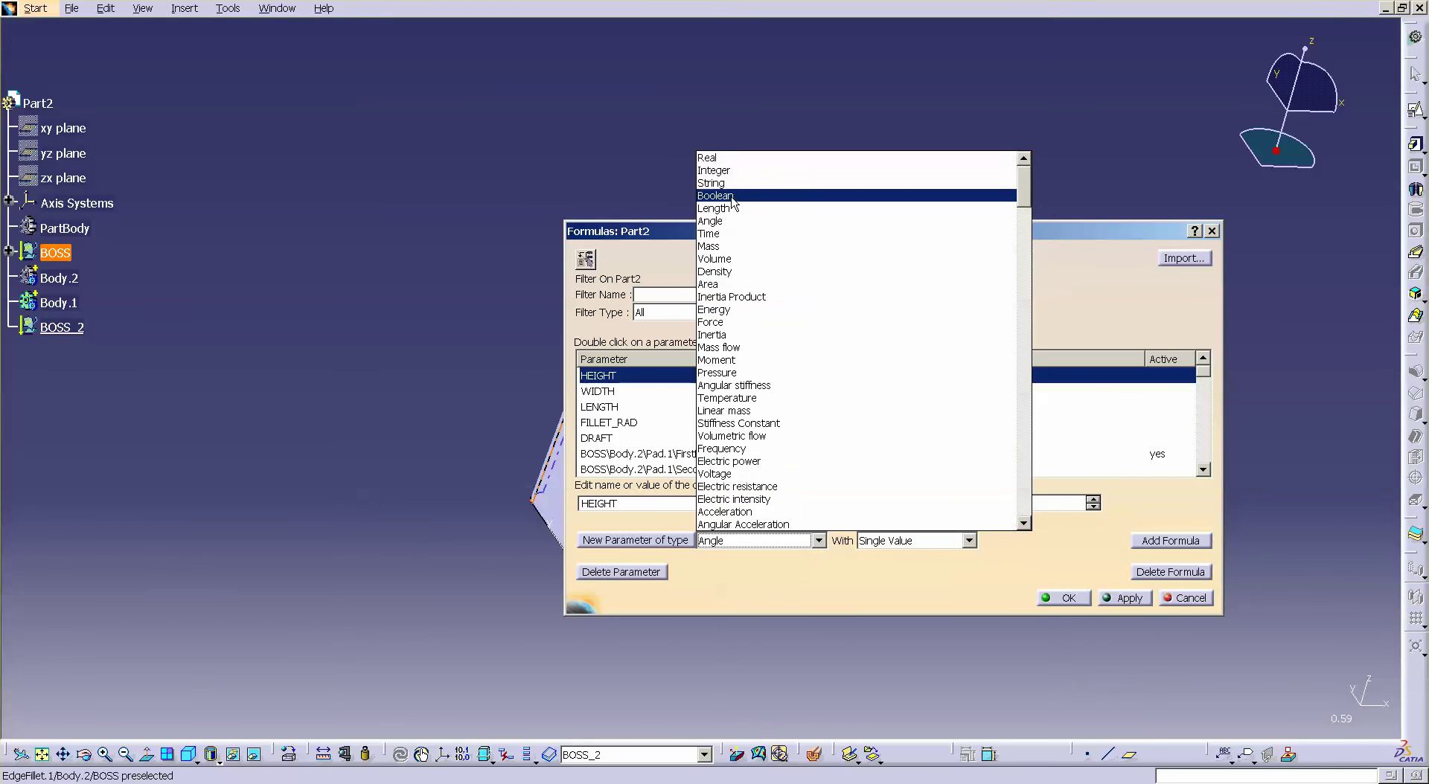
click(728, 208)
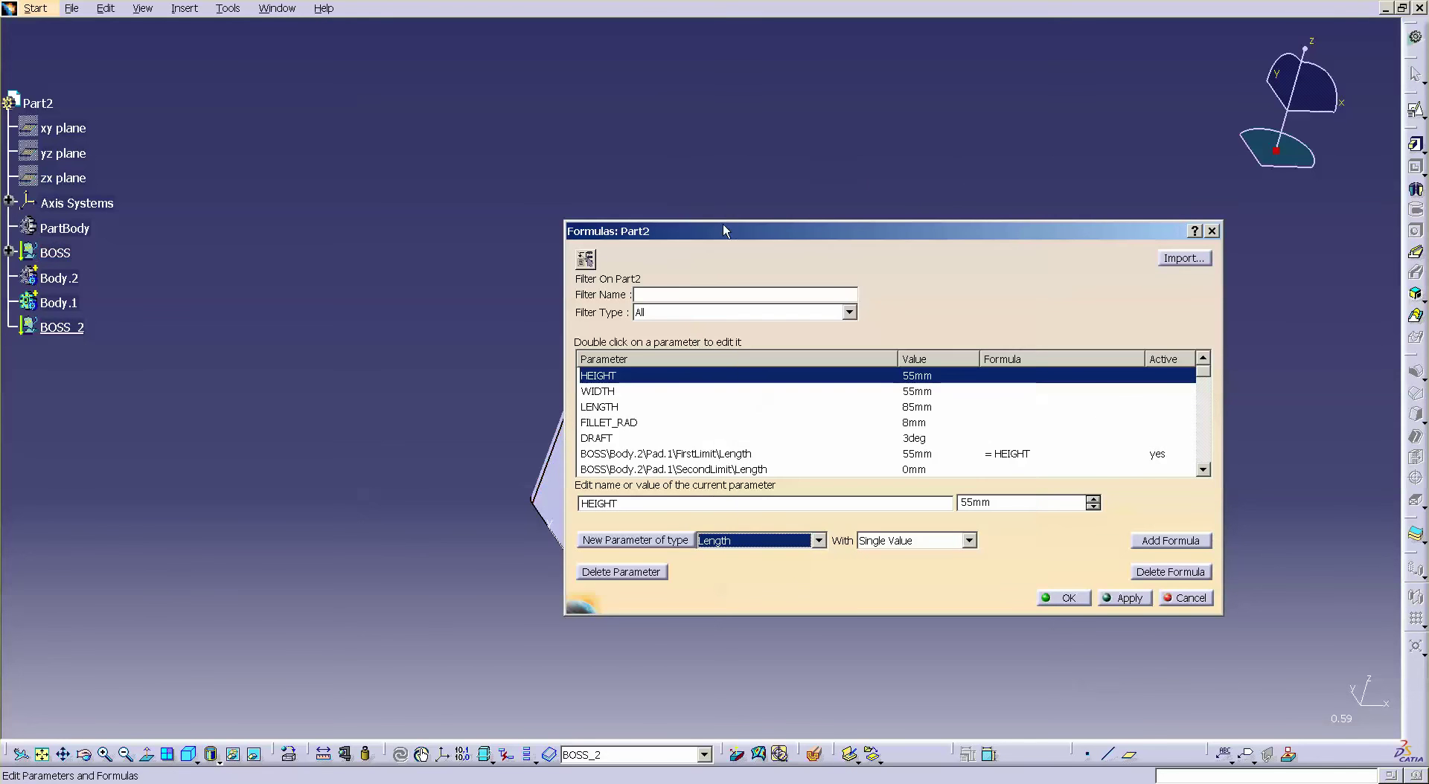
click(660, 541)
click(770, 426)
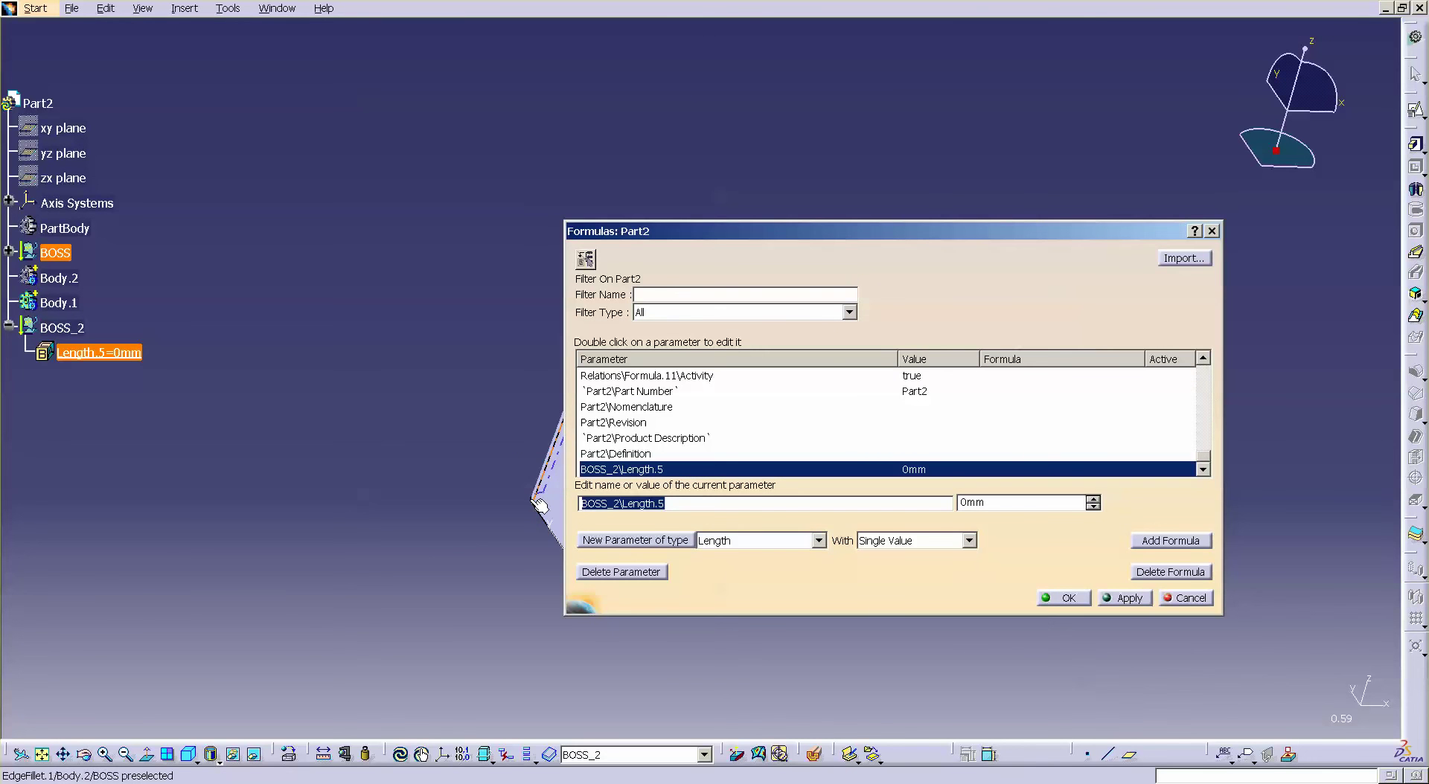
Step: Rename the parameter BOSS_2_HEIGHT, give it 77mm, and close the editor
drag(690, 506, 623, 508)
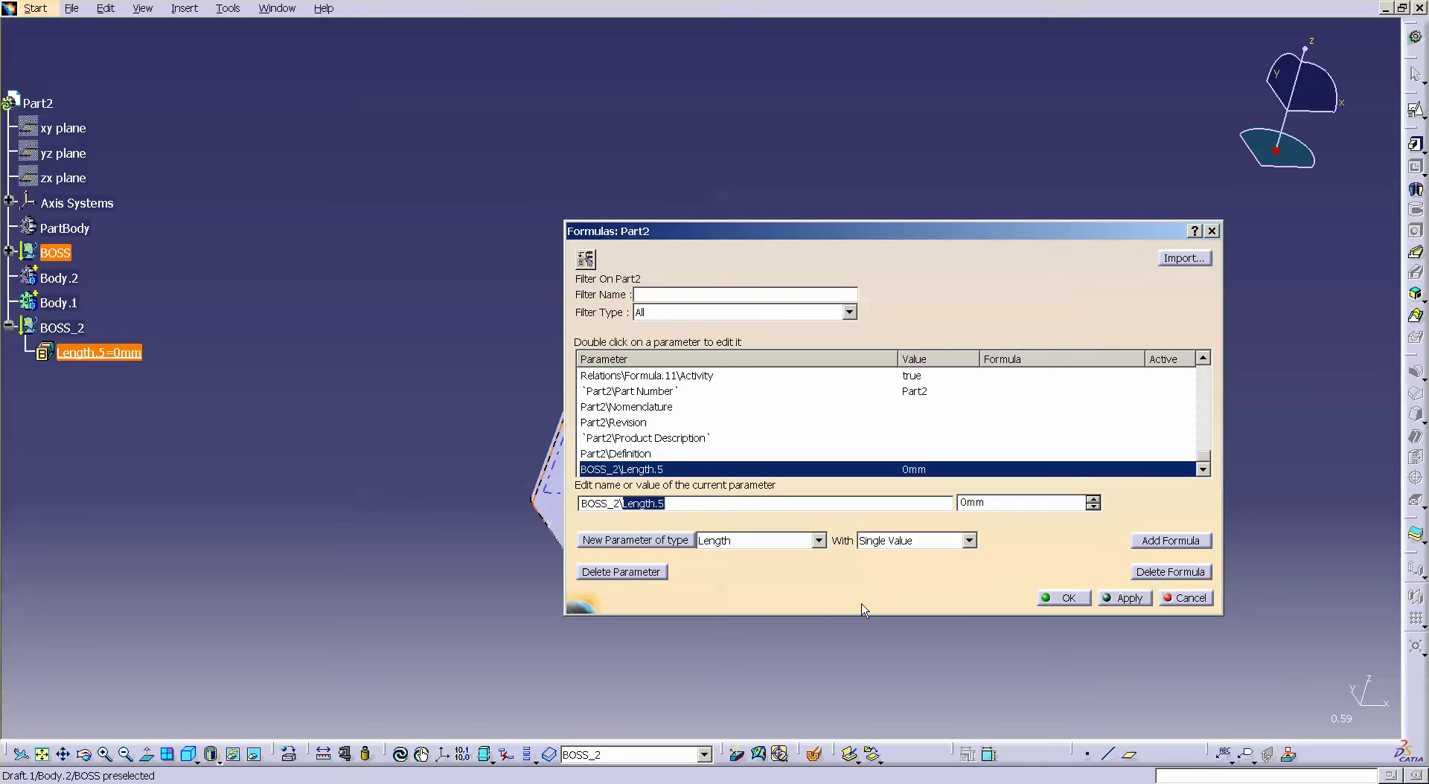
key(BackSpace)
text(_2_HEIGHT)
key(Tab)
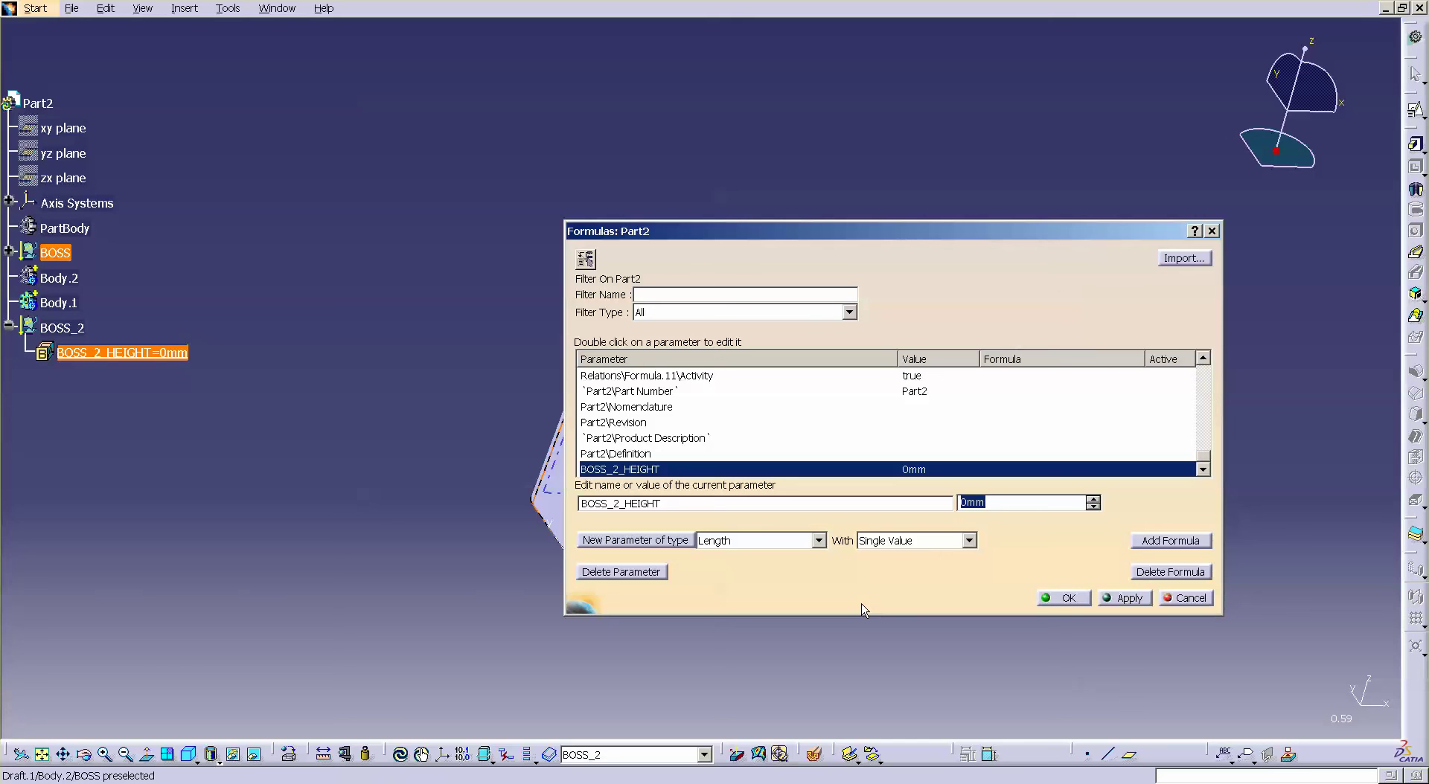
text(77)
key(Return)
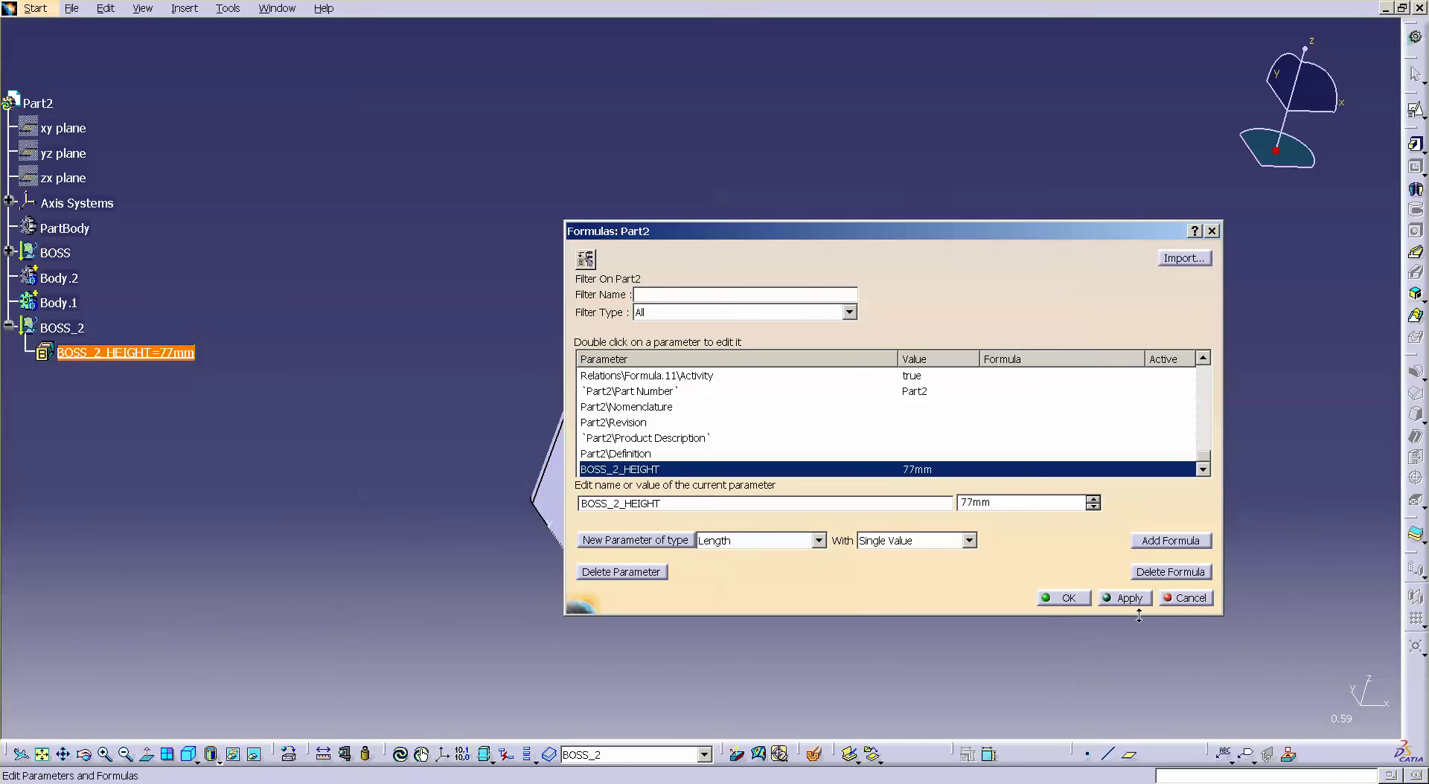
click(1064, 599)
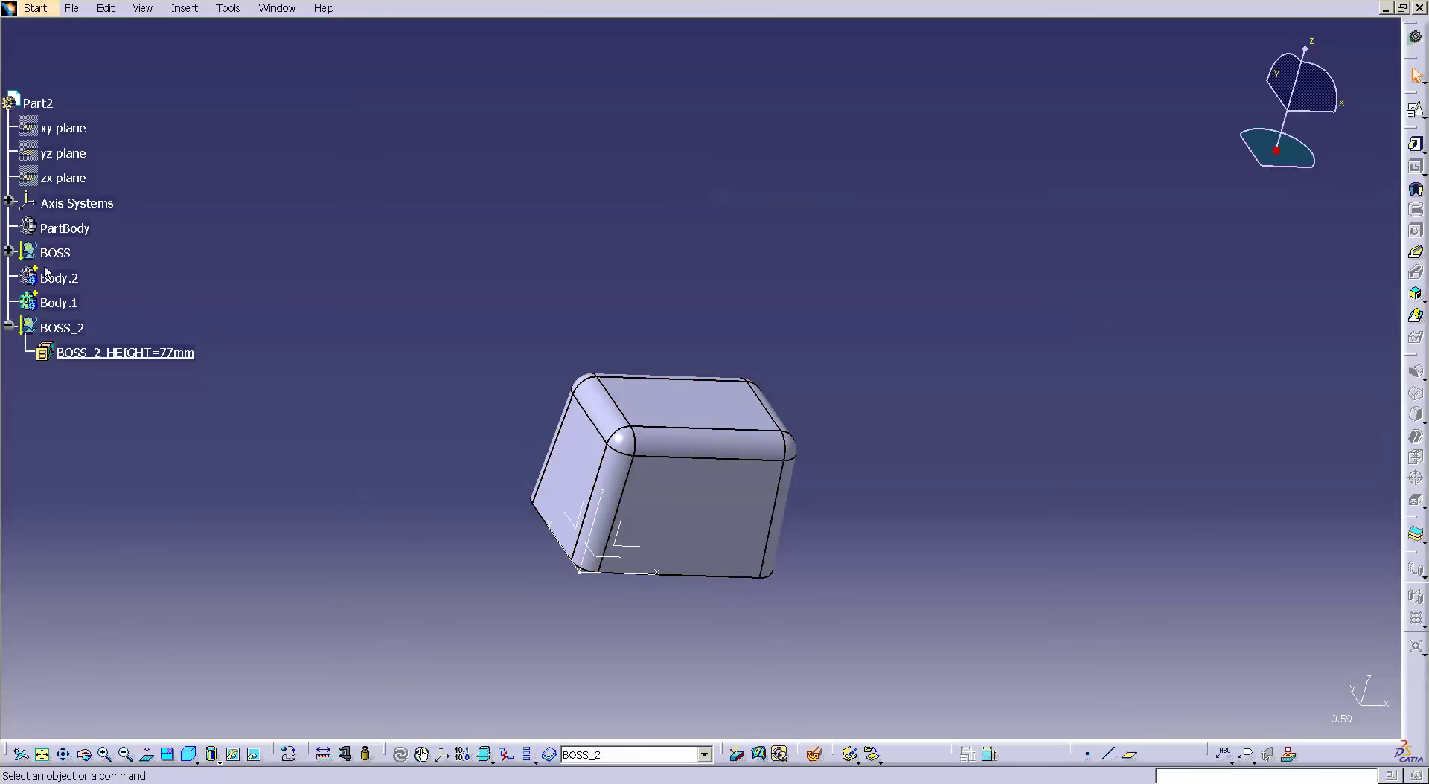
Step: Expand BOSS in the tree to list its five parameters and Body.2
click(9, 251)
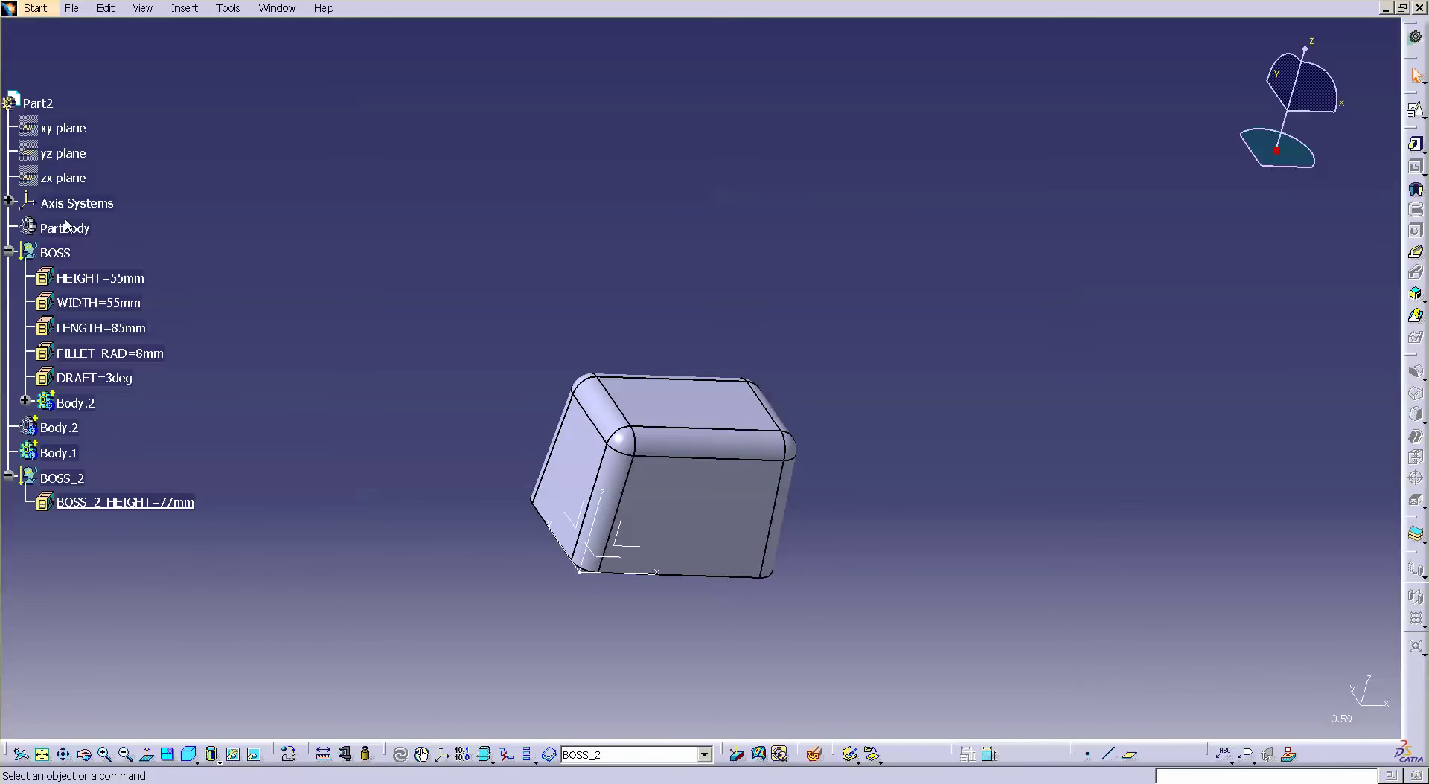
Step: Copy Body.2 and create a new Part Design part
right_click(80, 404)
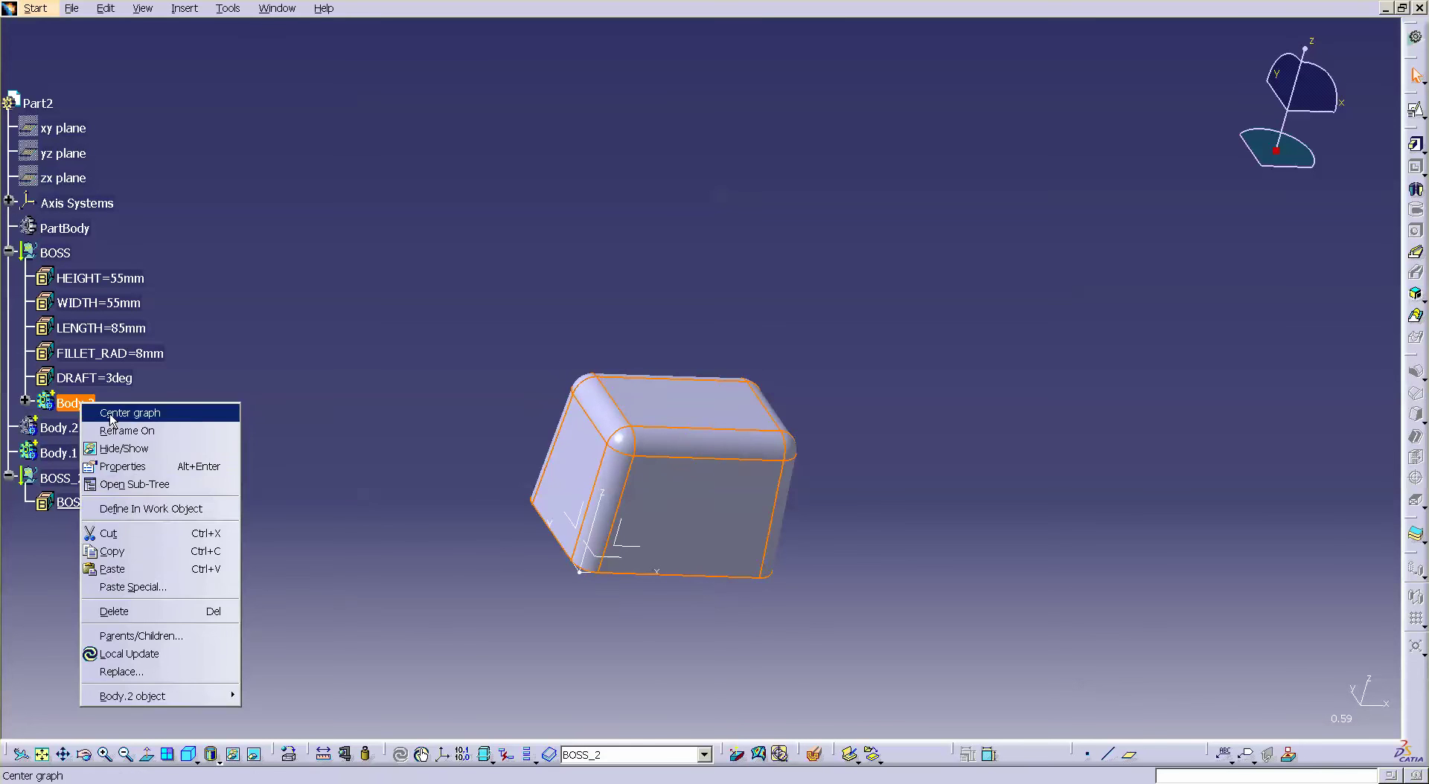
click(113, 552)
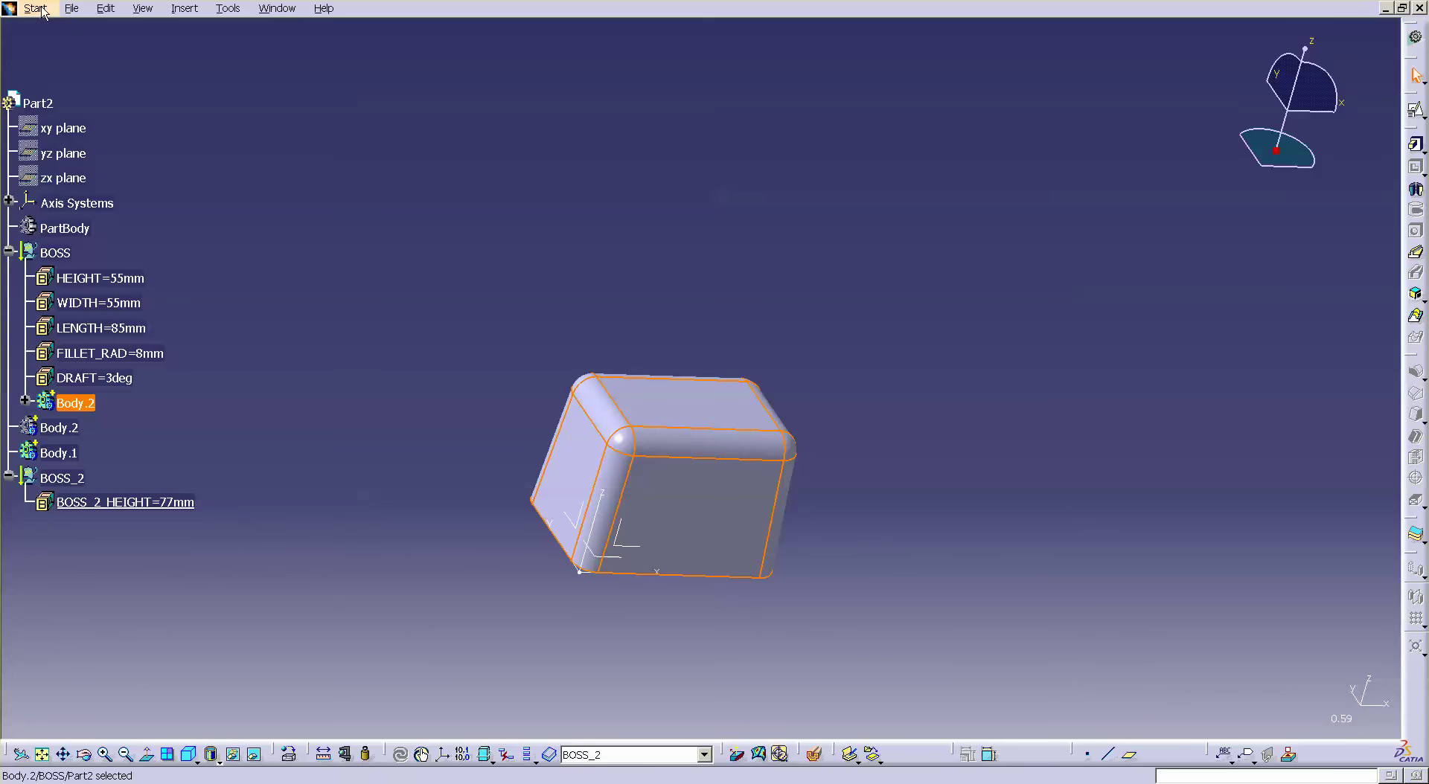
click(38, 9)
mouse_move(164, 52)
click(373, 45)
Step: Paste Body.2 into Part3 As Result With Link, producing Solid.1
click(116, 10)
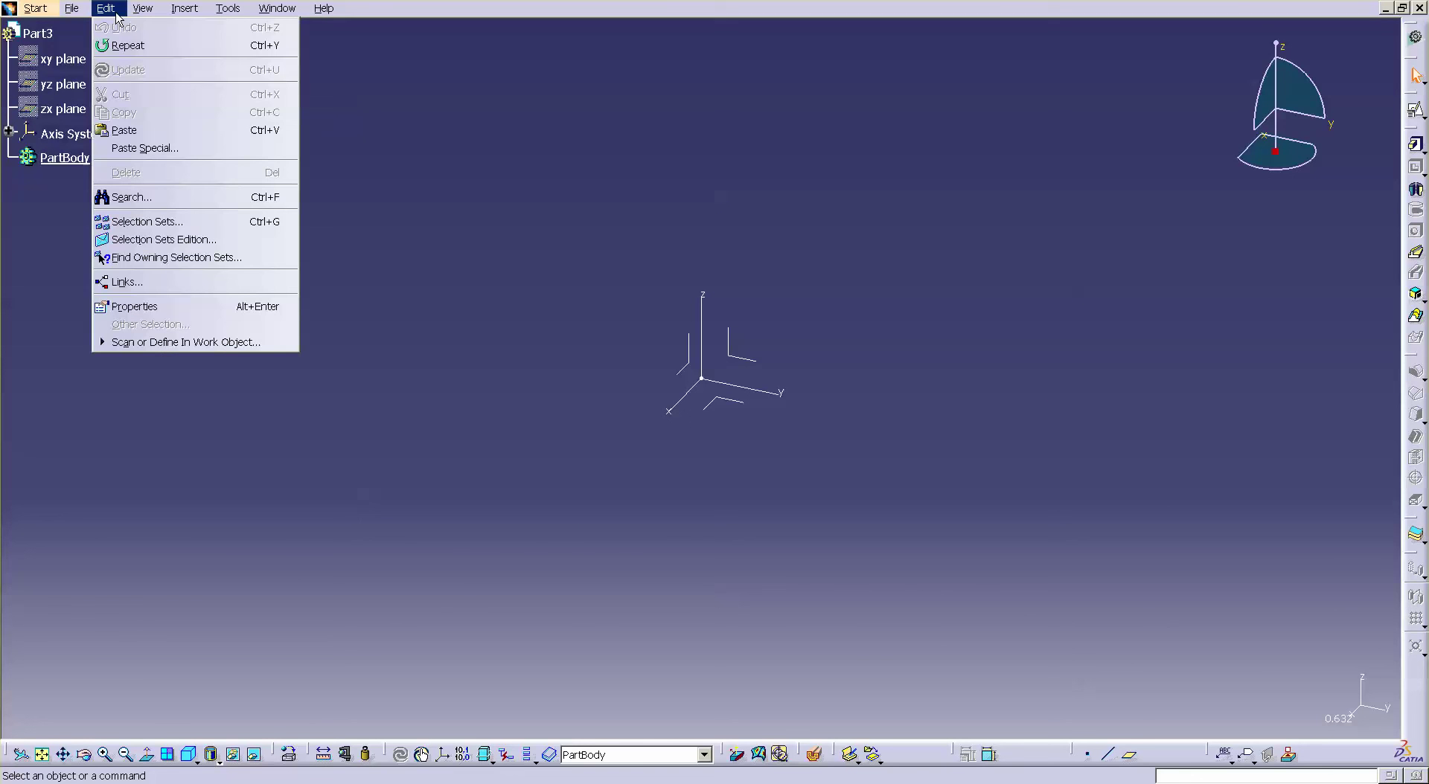
click(145, 149)
double_click(1278, 634)
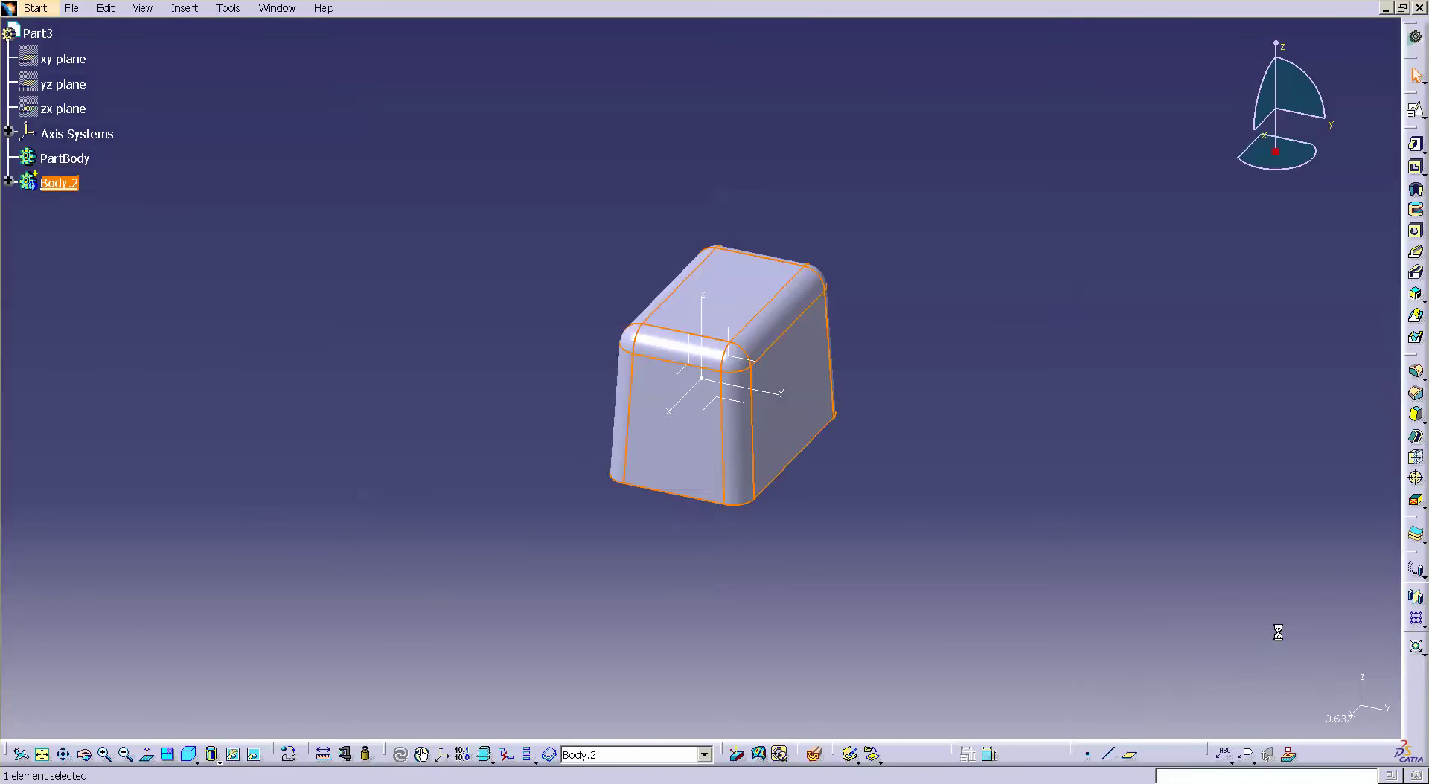
click(886, 590)
click(9, 180)
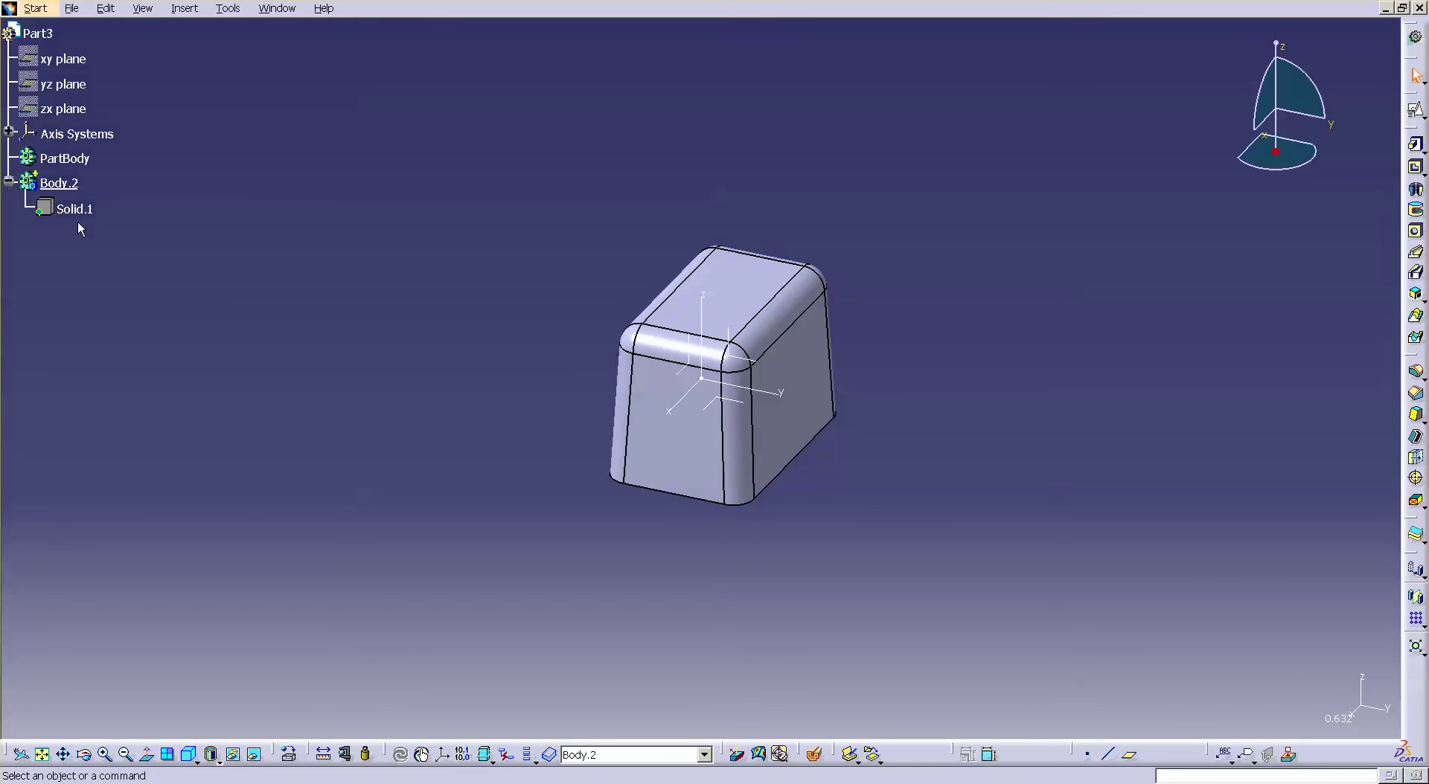
middle_drag(826, 568, 594, 612)
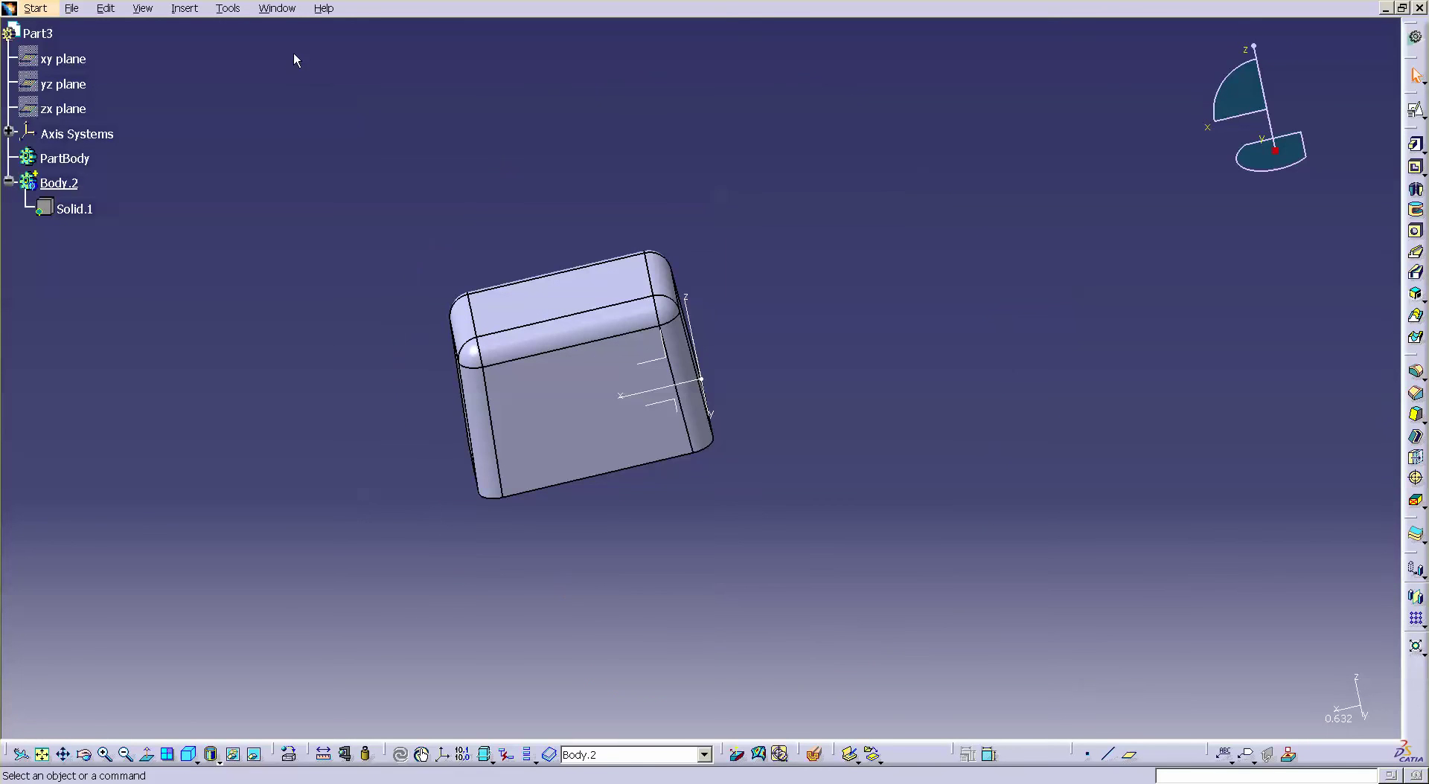
click(282, 8)
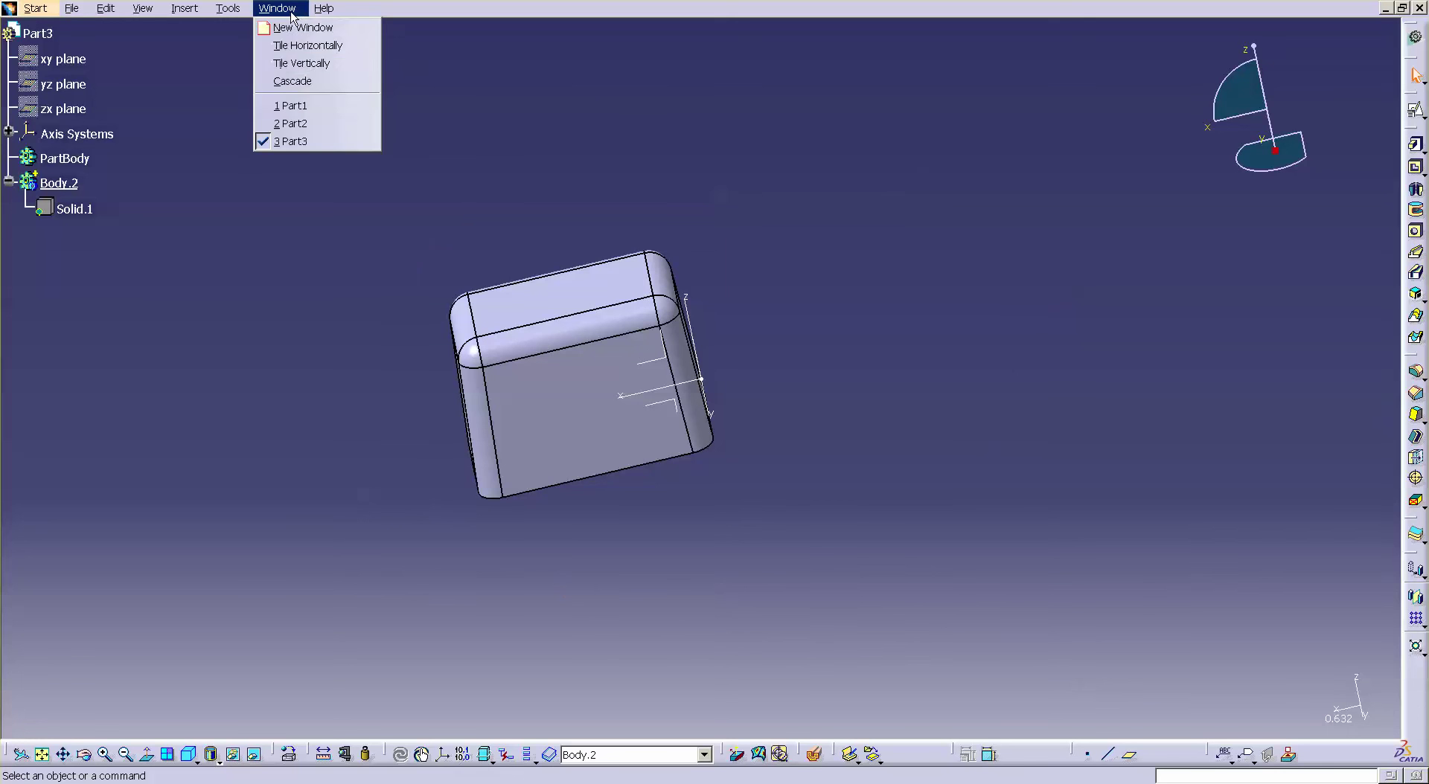
click(315, 131)
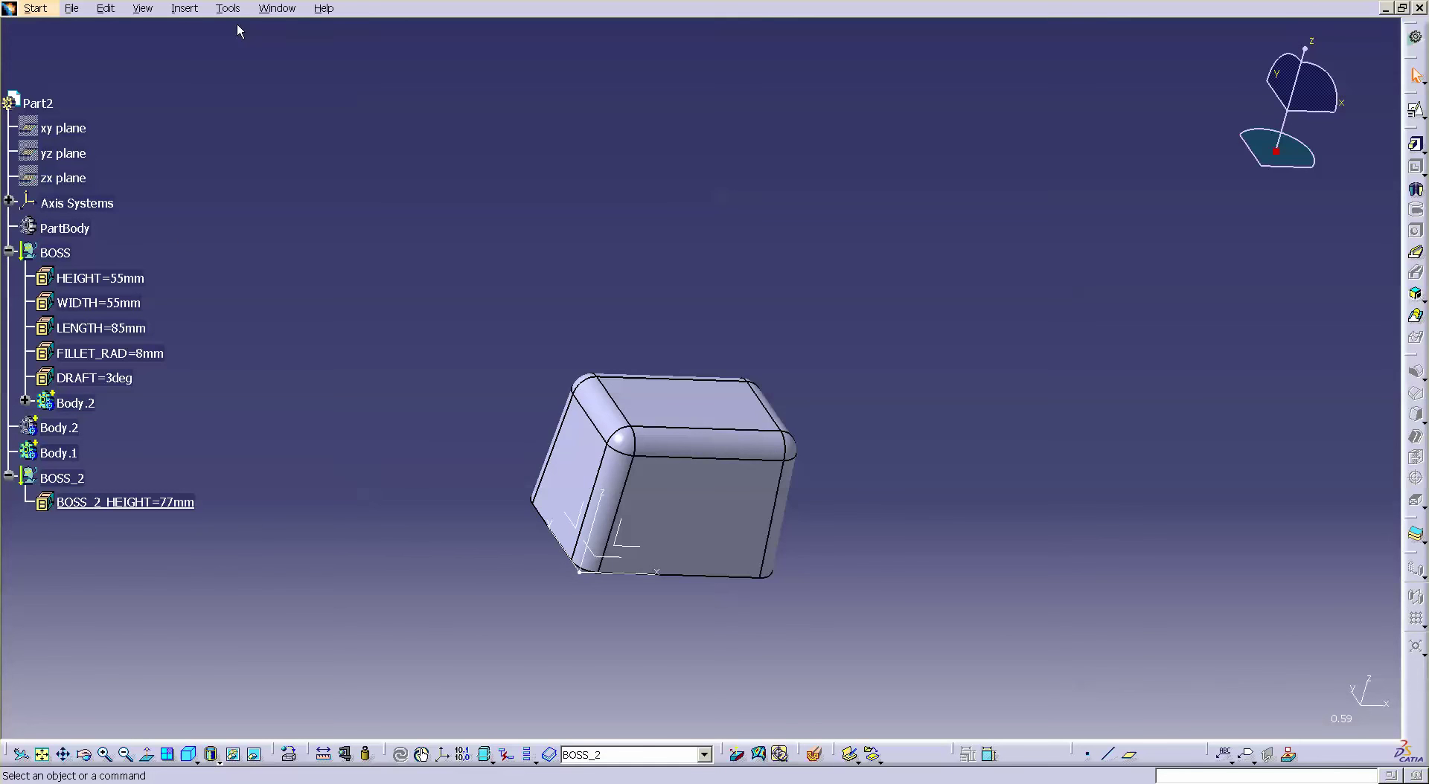
click(277, 8)
click(305, 141)
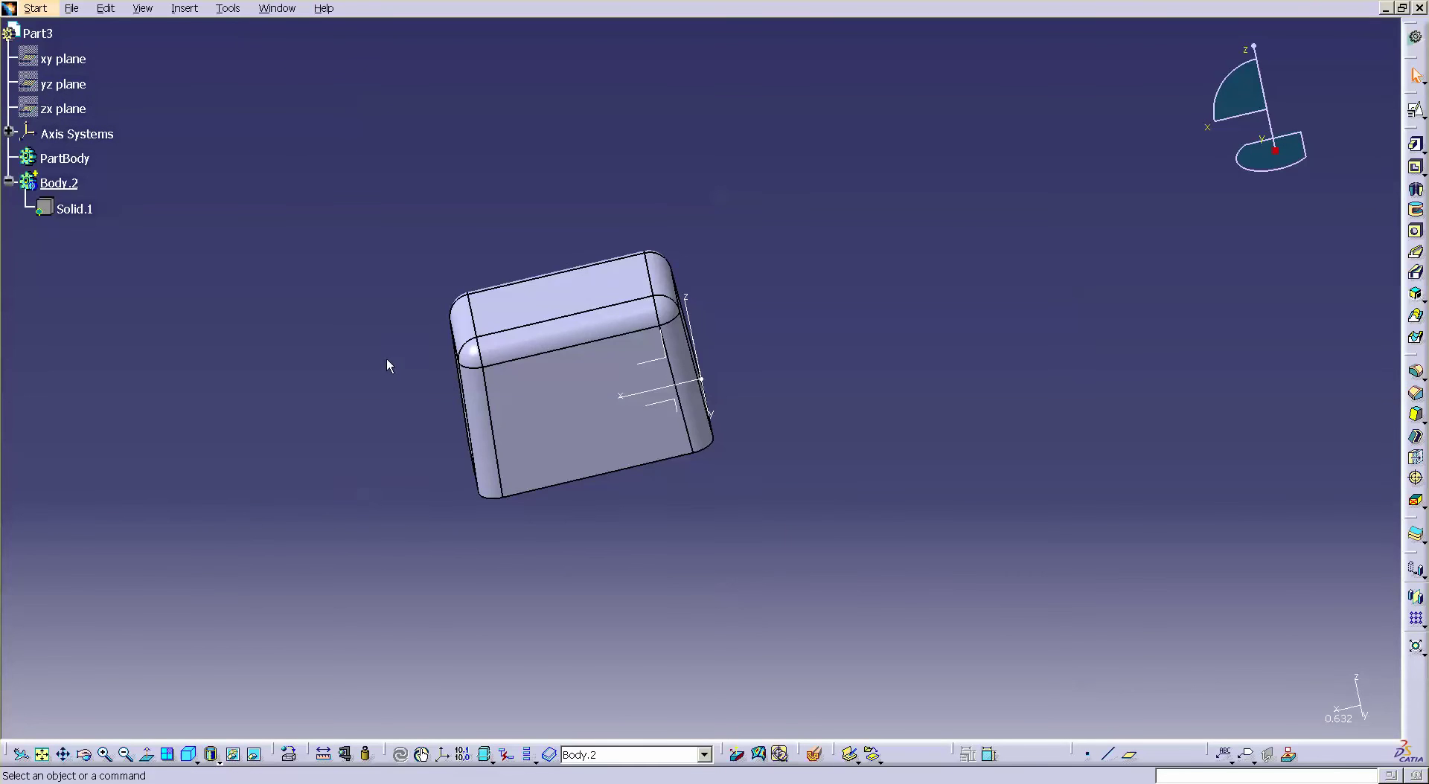
middle_drag(595, 350, 871, 309)
click(870, 310)
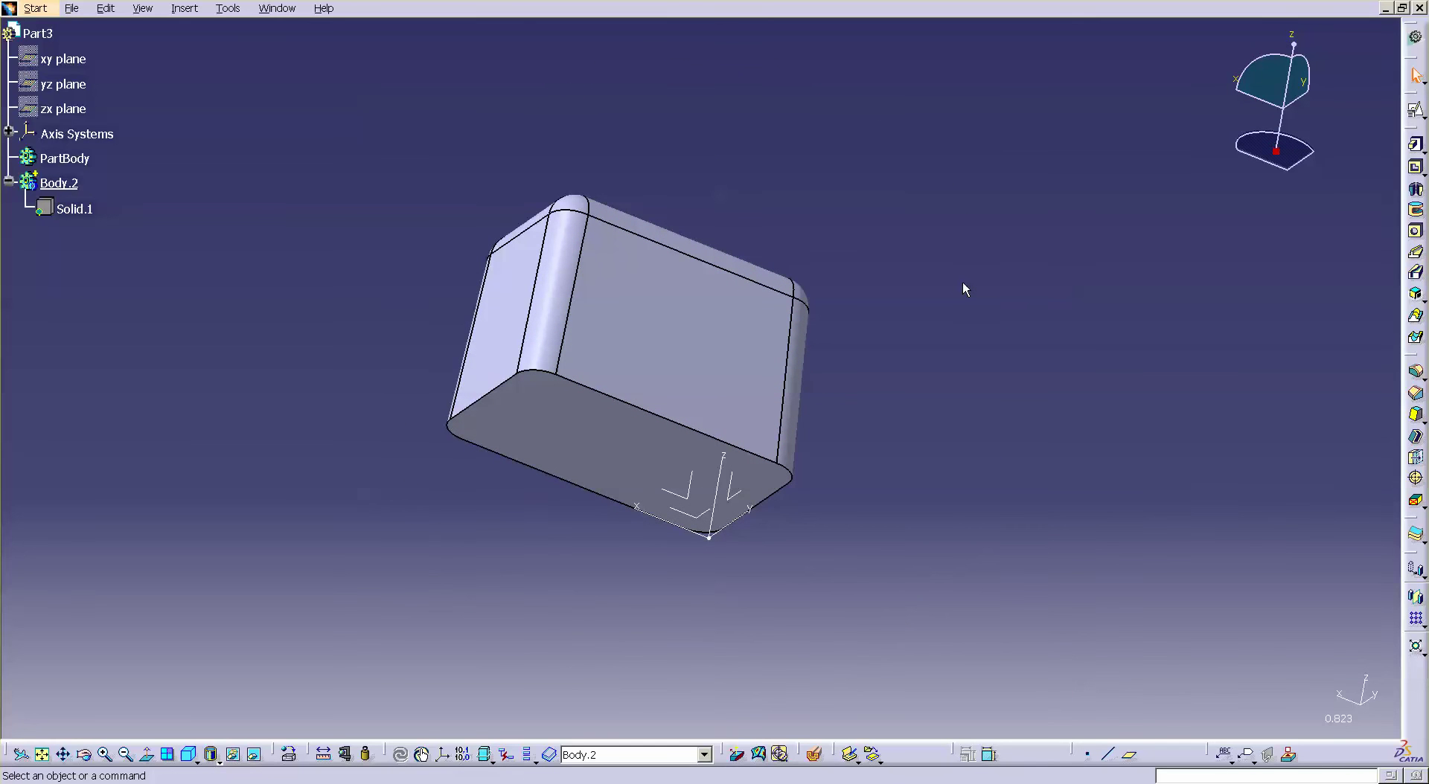